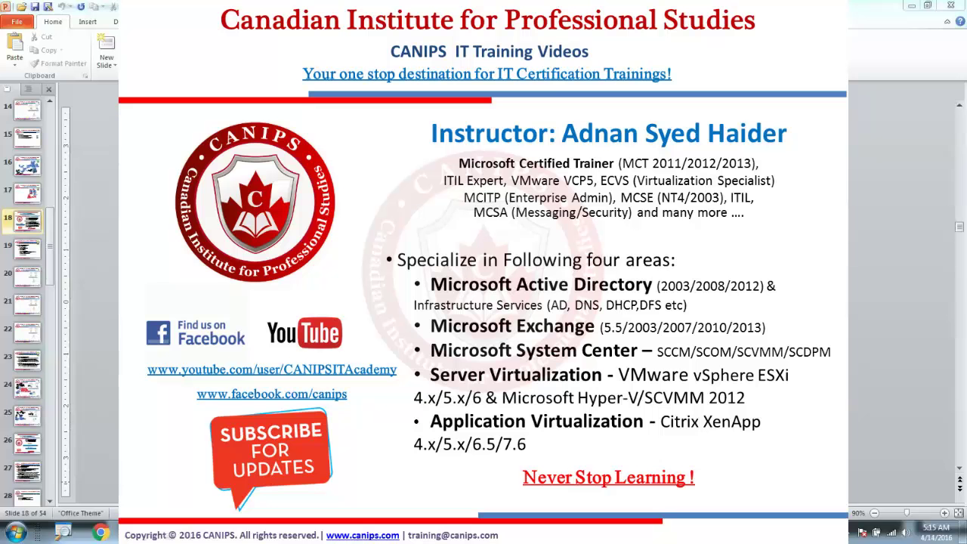
Step: Display slide 19, which lists the Group Policy lesson topics including startup and logon scripts
click(28, 250)
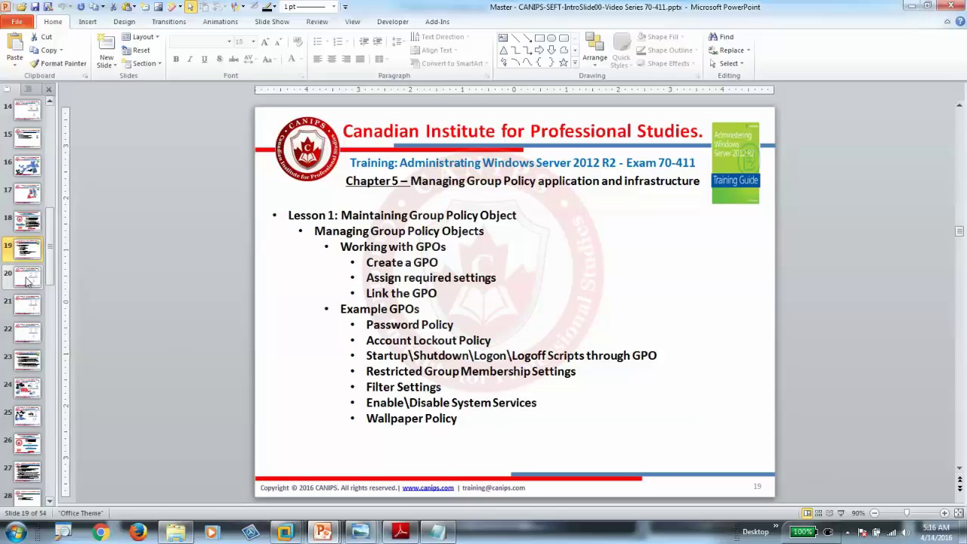
Step: On Egreensrv01, launch Group Policy Management maximized and bring up the Default Domain Policy's actions
mouse_move(286, 534)
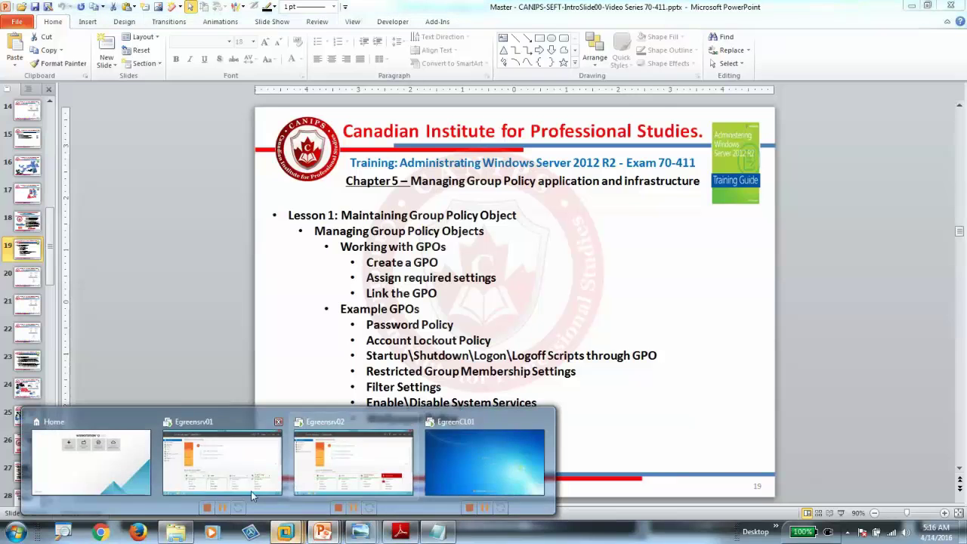
click(218, 474)
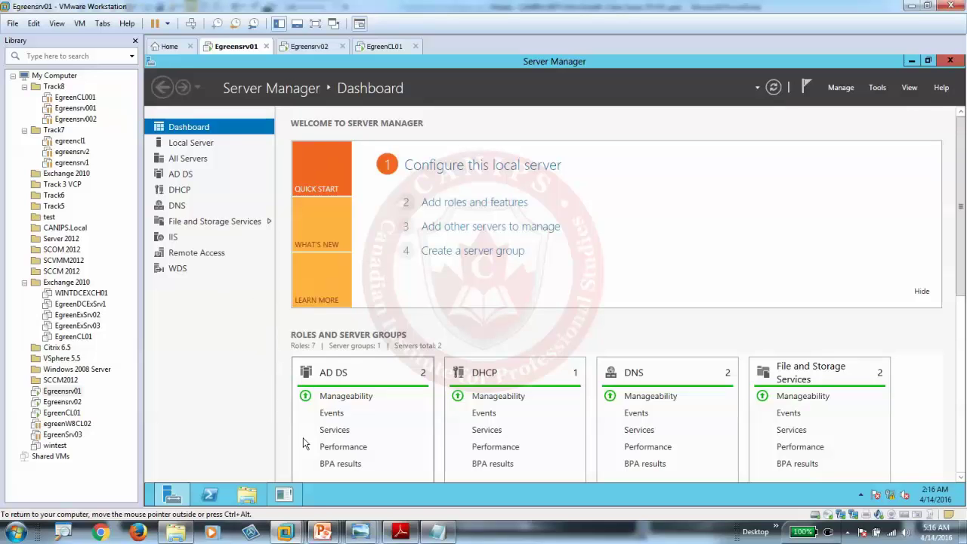
click(877, 87)
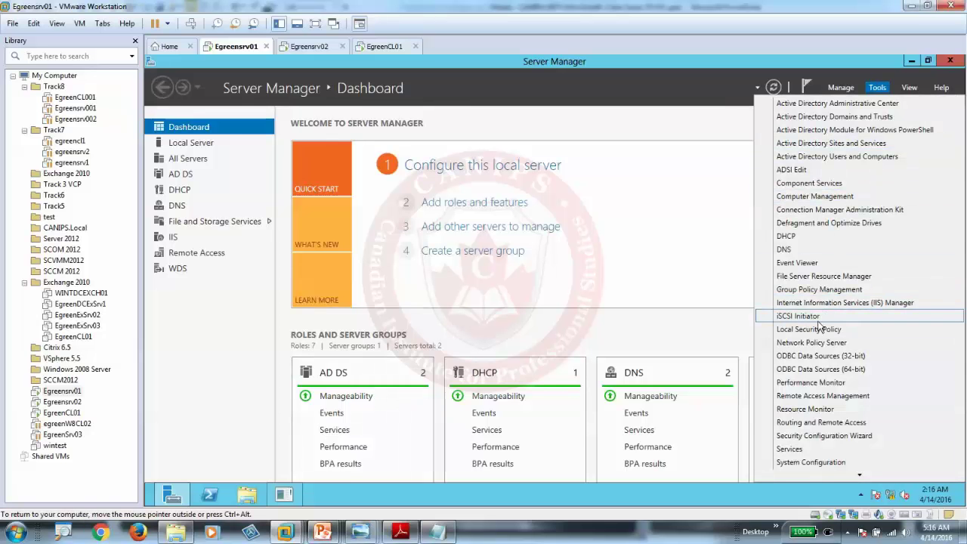
click(818, 289)
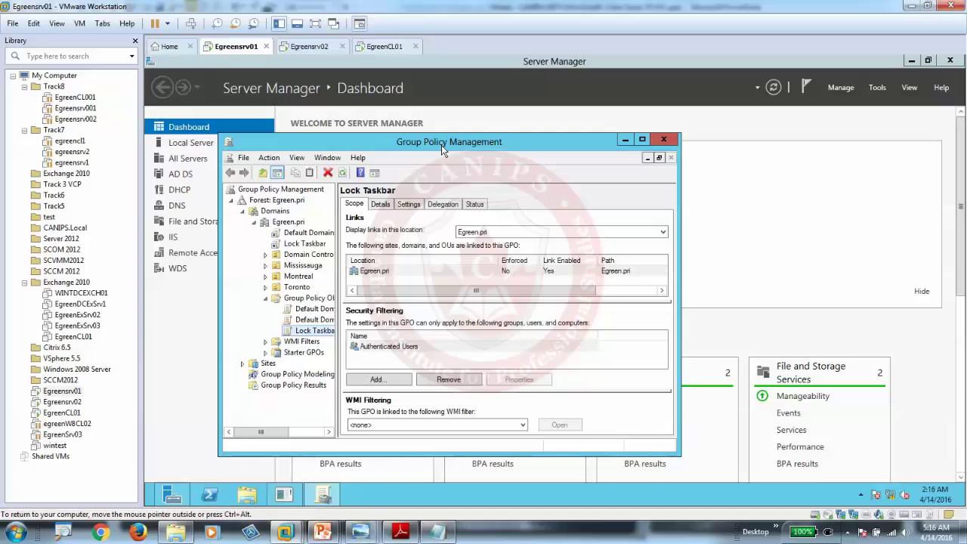
double_click(441, 143)
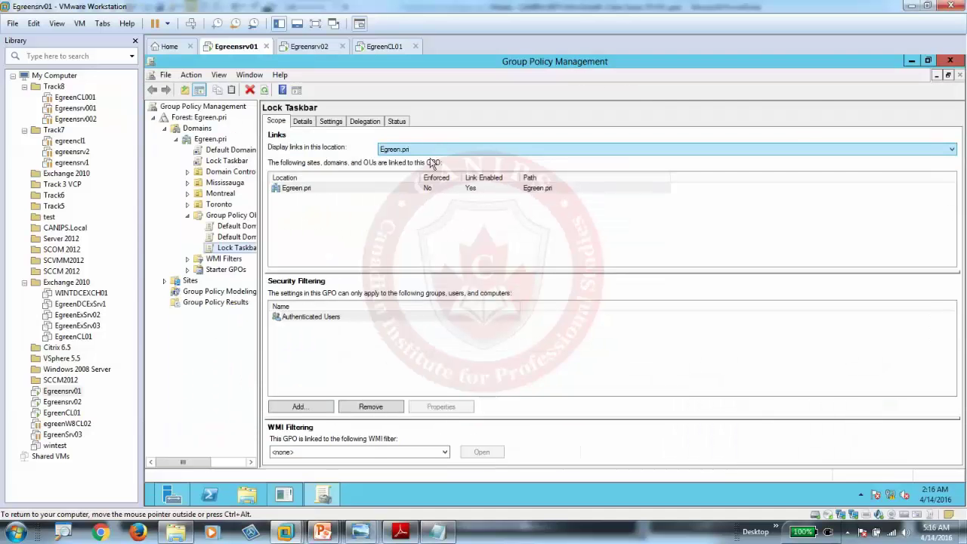
right_click(221, 149)
Step: Edit the Default Domain Policy and view the computer Startup/Shutdown scripts settings
click(243, 156)
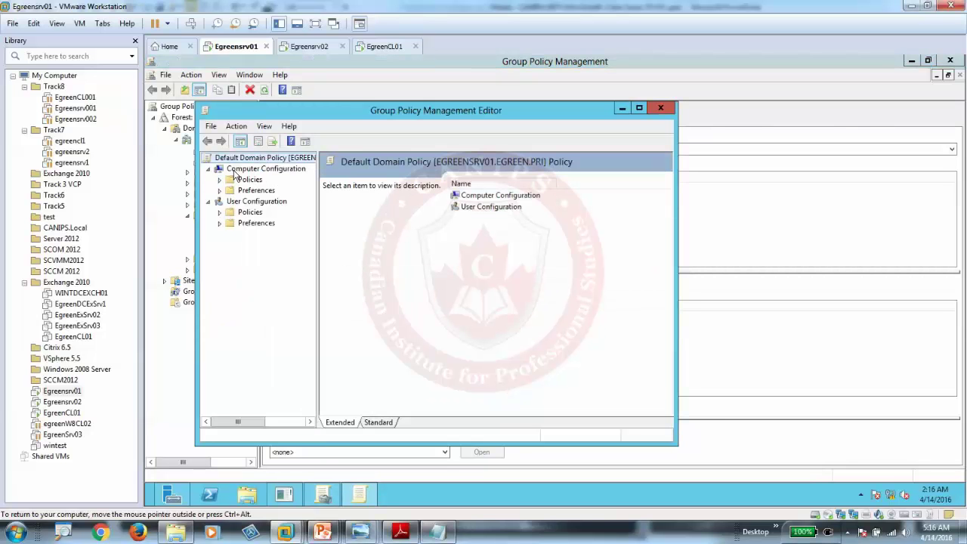
click(220, 179)
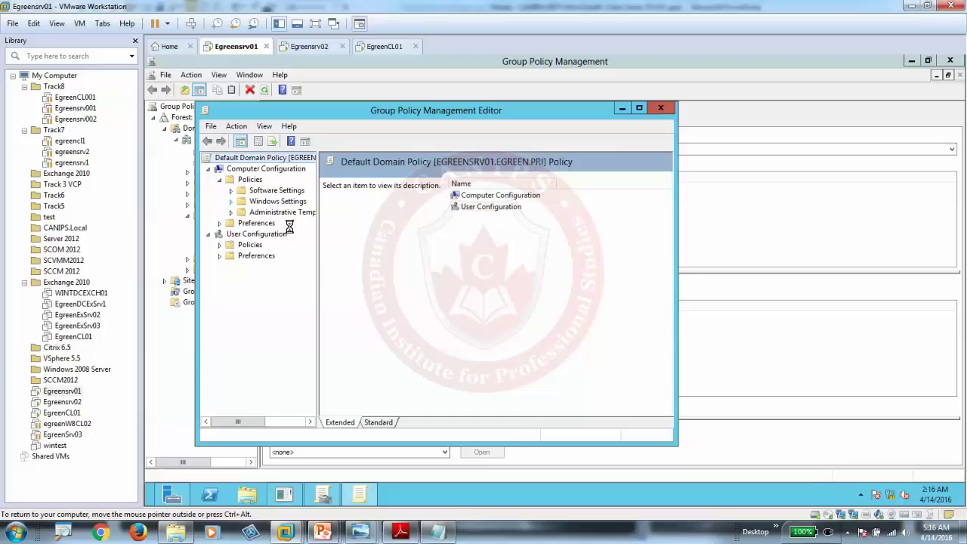
click(287, 225)
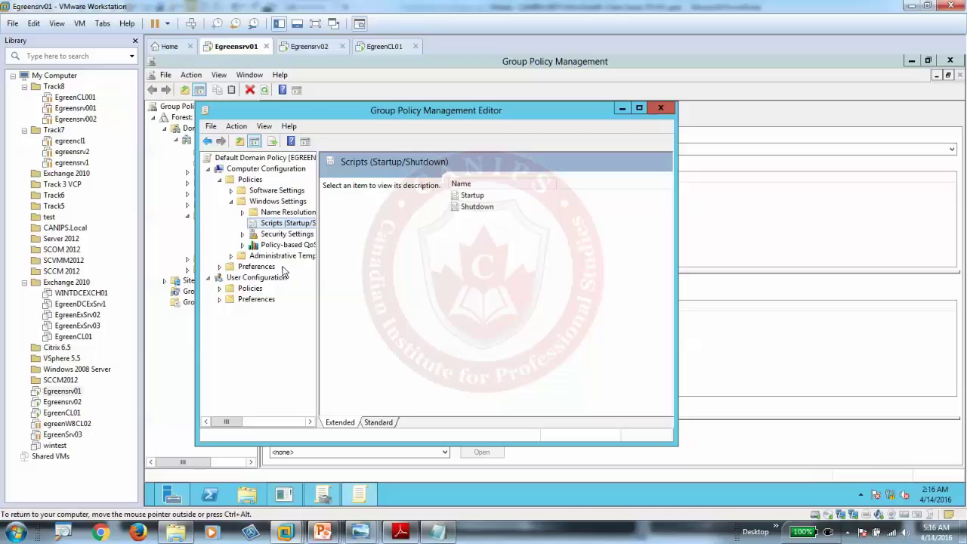
Step: Expand User Configuration > Policies > Windows Settings and select Scripts (Logon/Logoff)
click(231, 279)
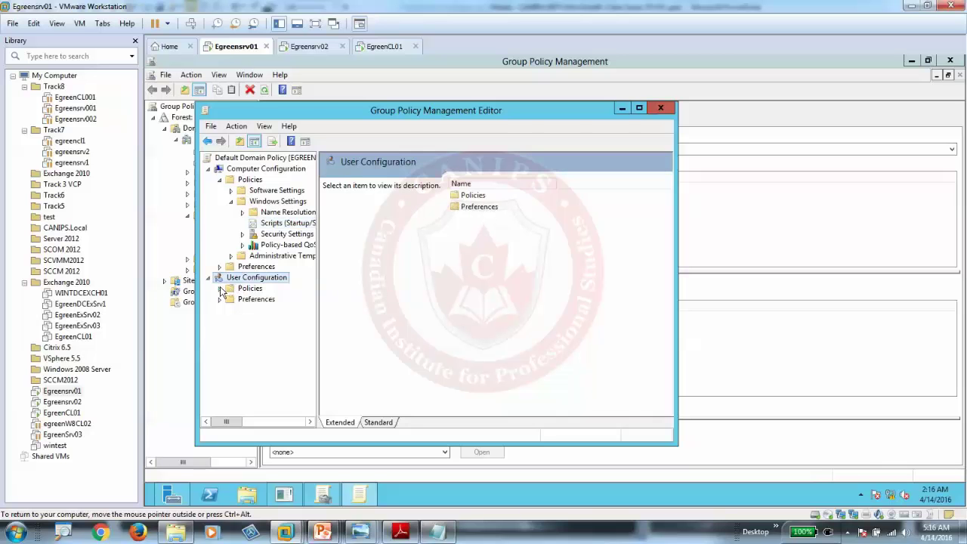
click(220, 289)
click(232, 311)
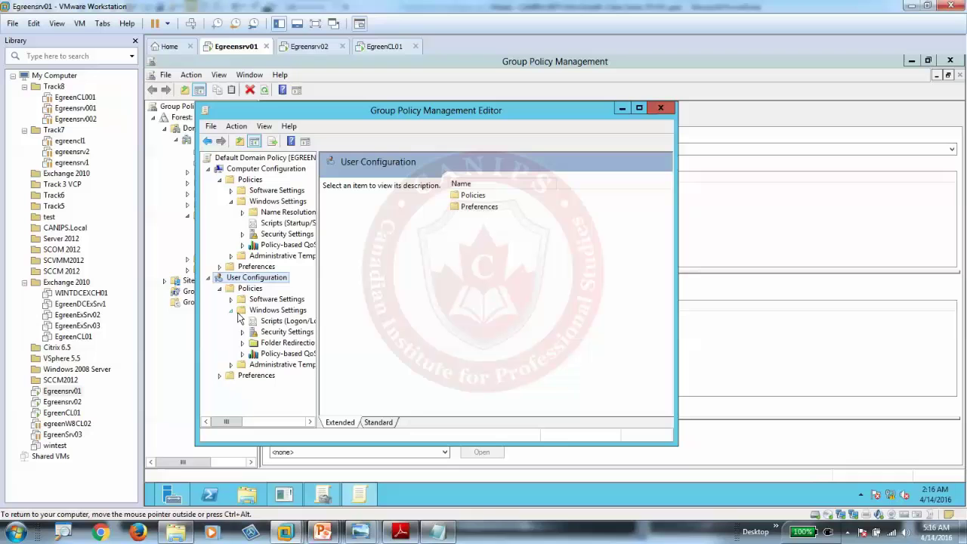
click(287, 322)
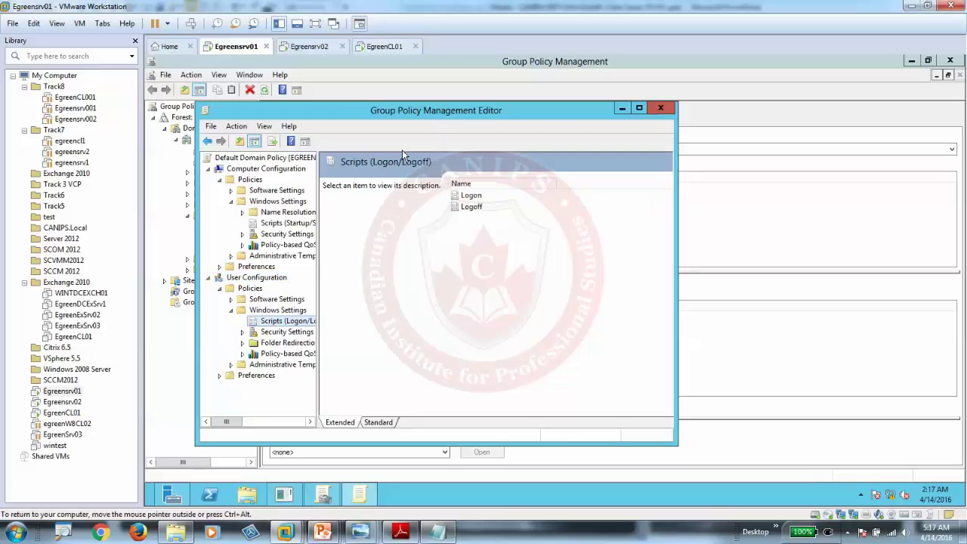
Step: Select the Logon entry to read its description: it contains user logon scripts
click(468, 197)
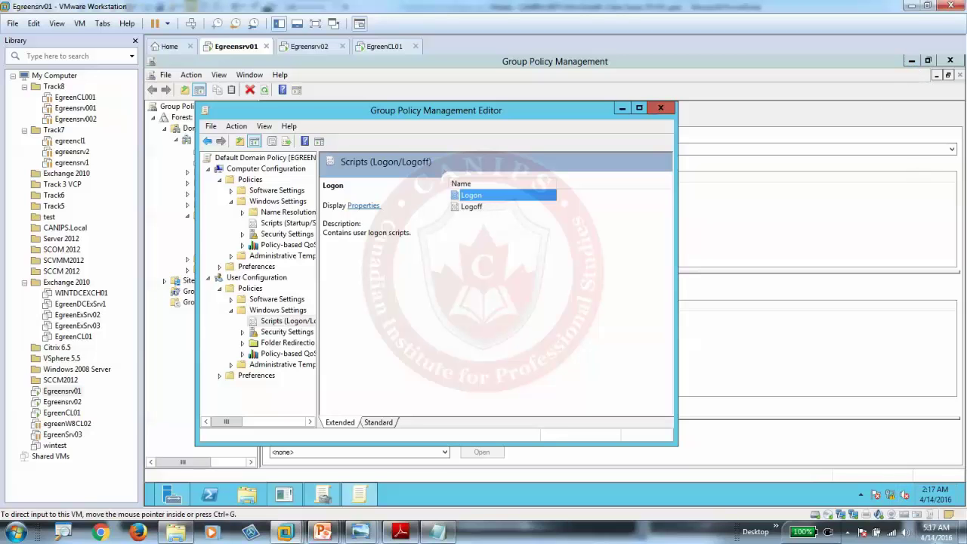
Step: From the server desktop, open Local Disk (C:) in File Explorer
click(963, 502)
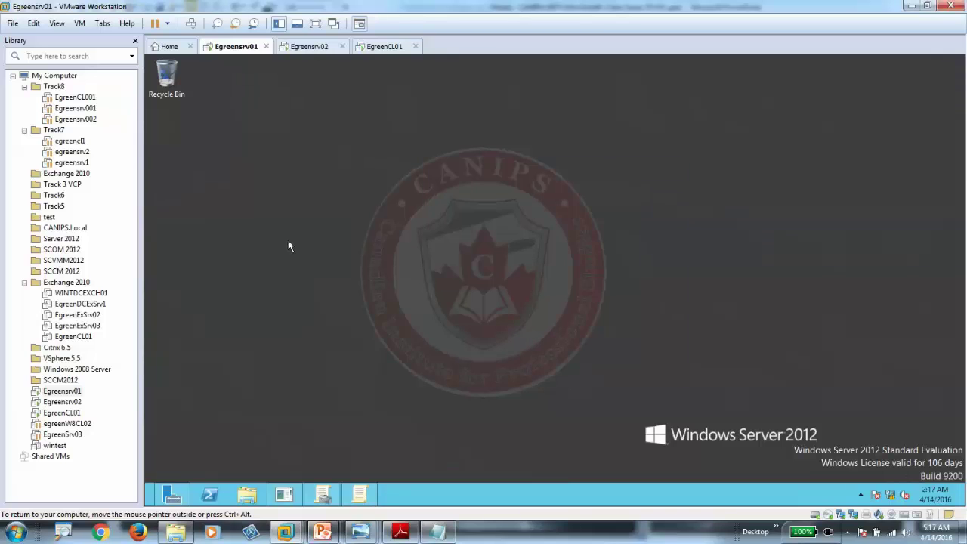
click(247, 495)
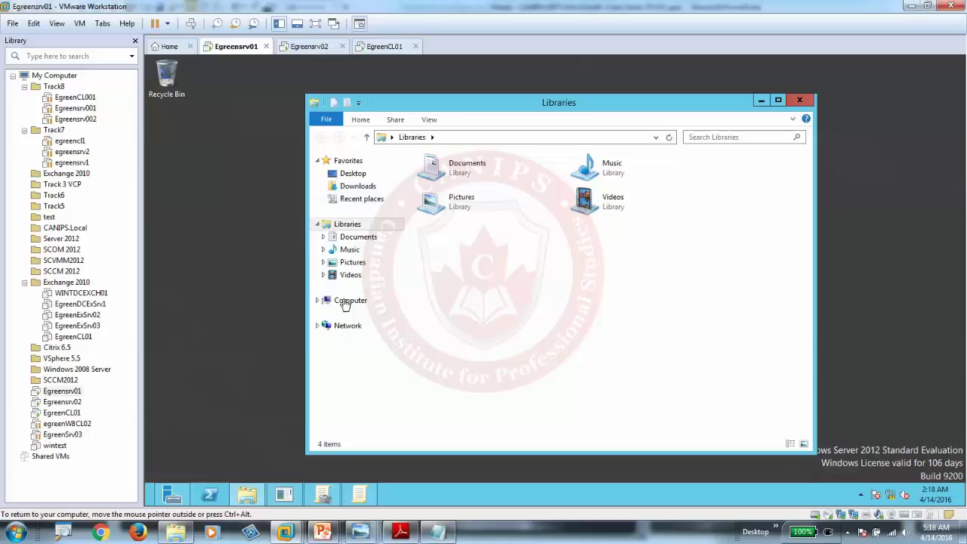
click(347, 301)
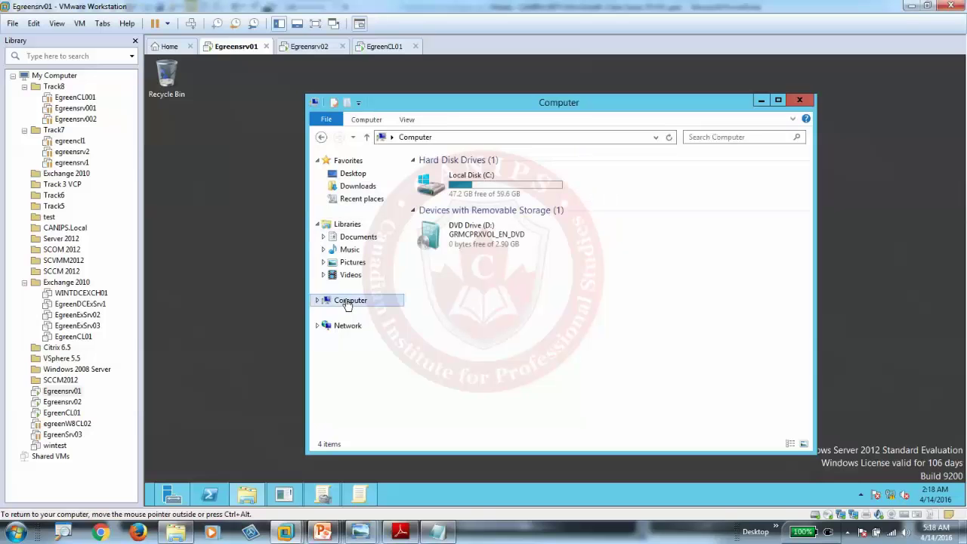
double_click(460, 181)
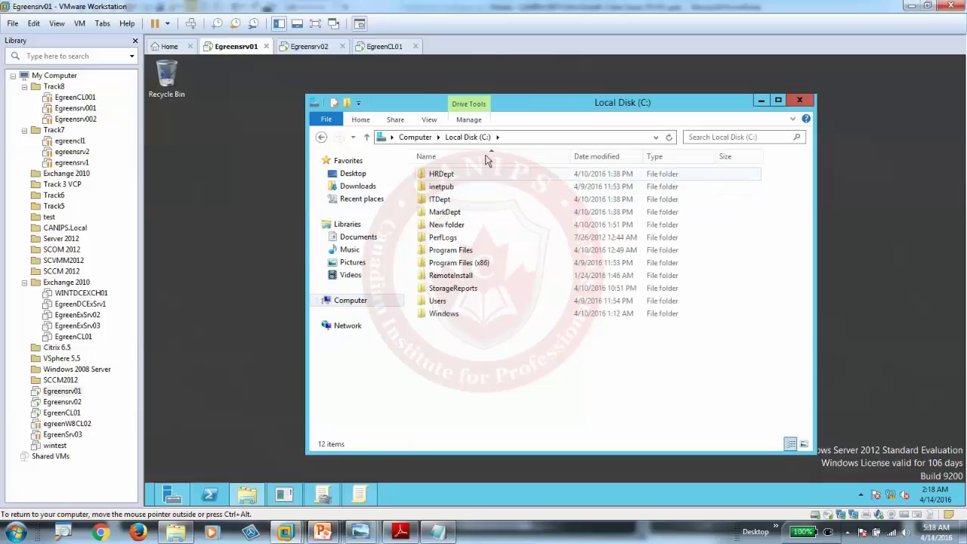
Step: Create a new folder named Software at the root of C:
right_click(465, 348)
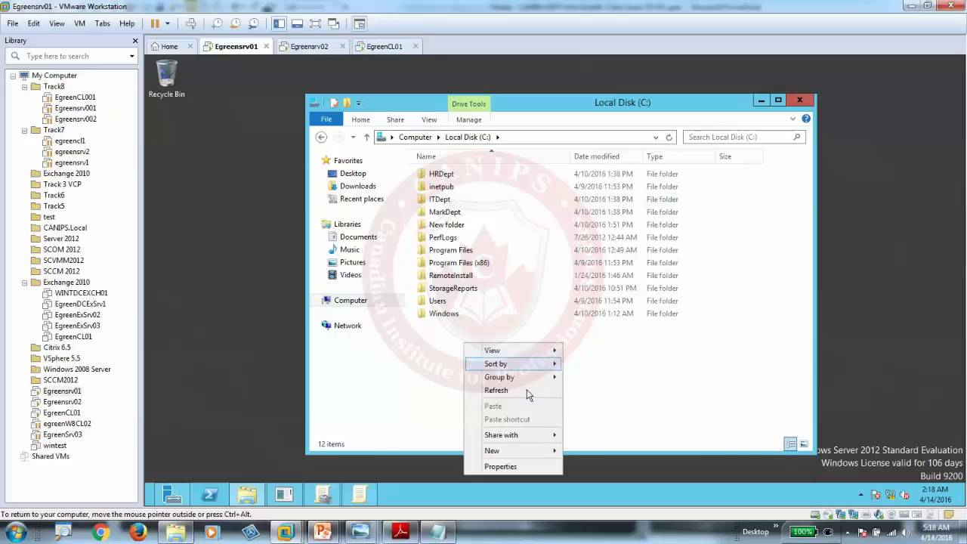
mouse_move(530, 451)
click(608, 370)
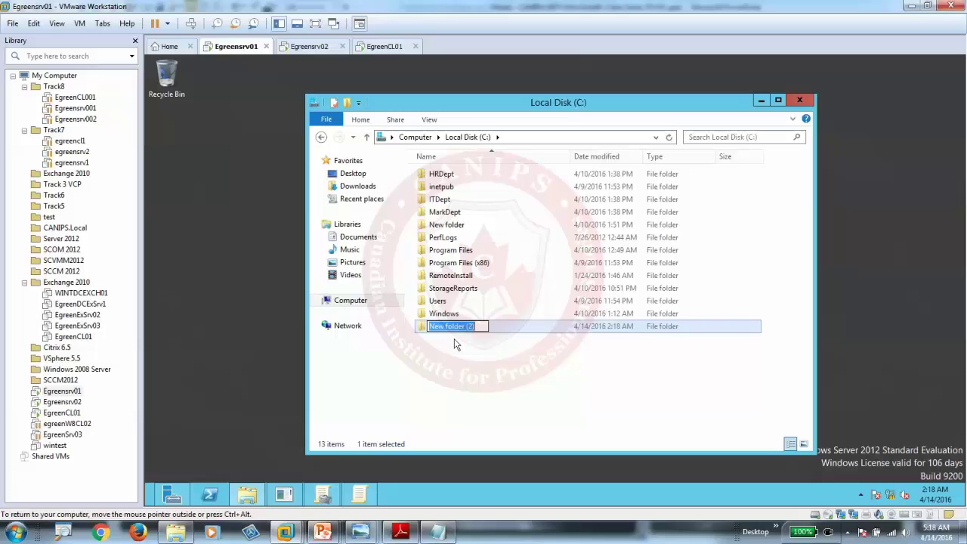
text(Software)
key(Return)
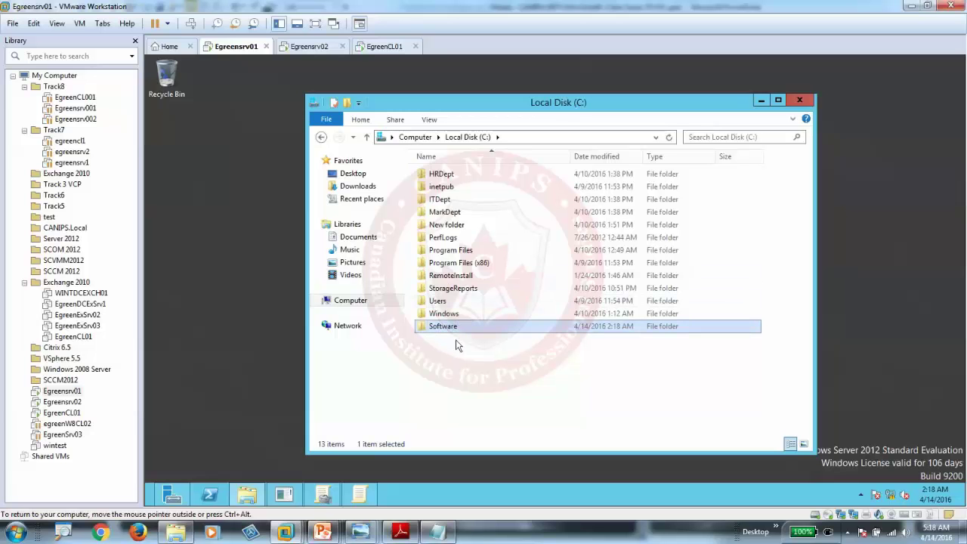
right_click(439, 331)
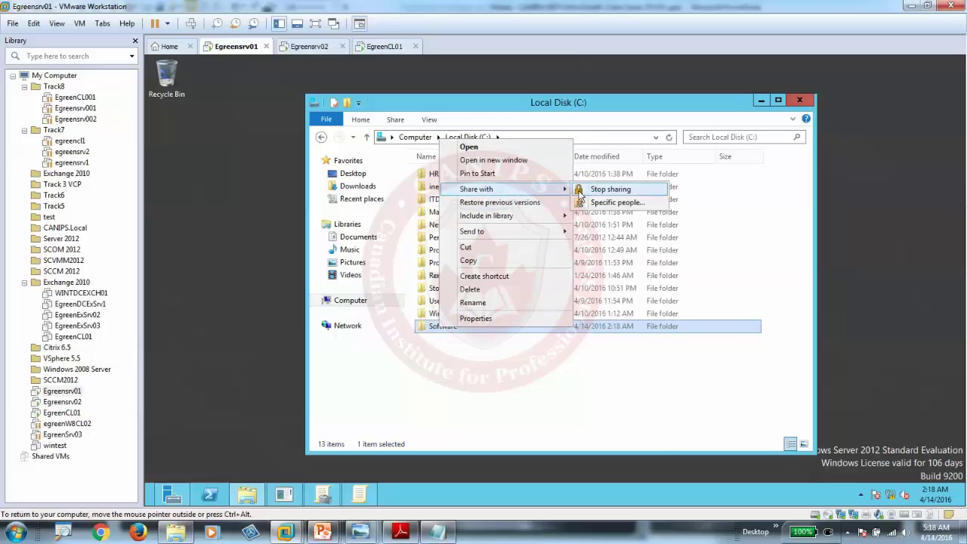
Step: Share the Software folder as \\EGREENSRV01\Software with Everyone granted Full Control
click(543, 318)
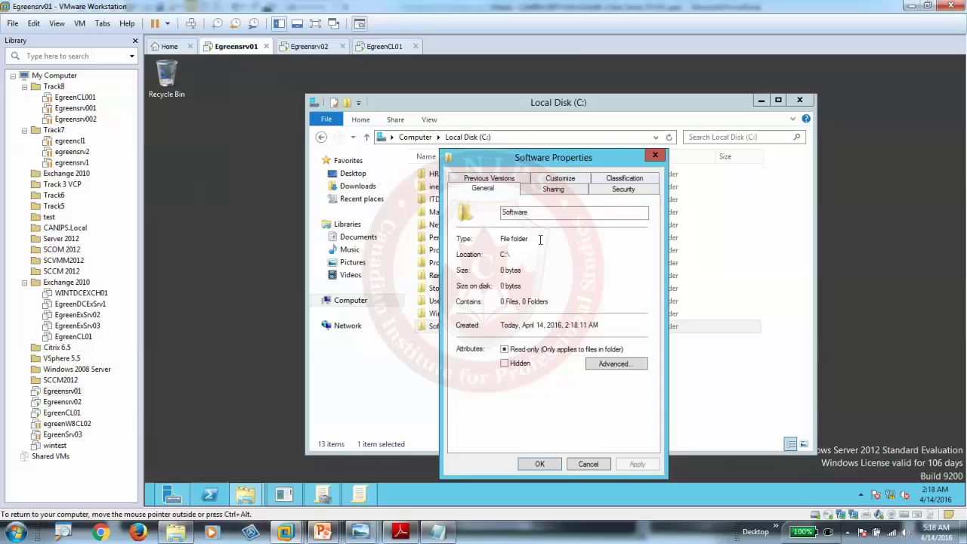
click(552, 192)
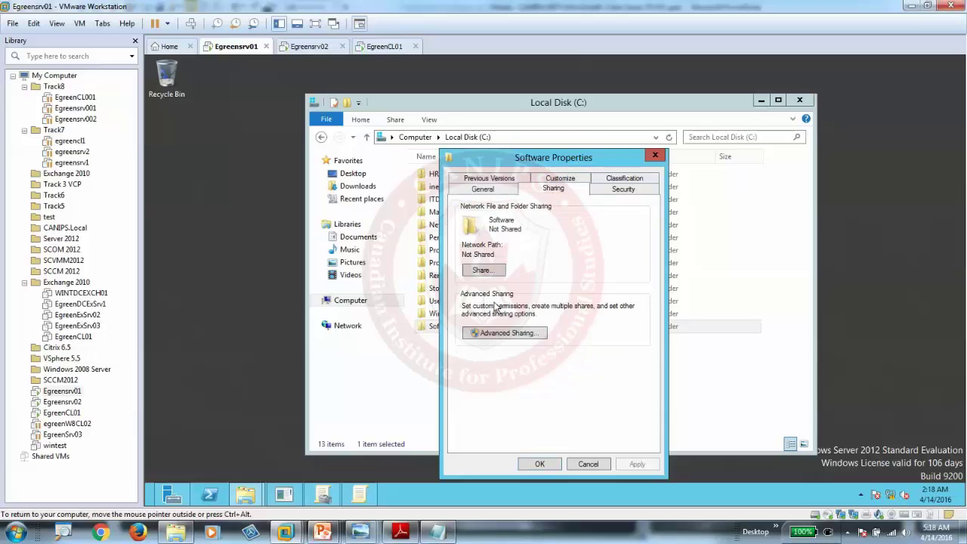
click(506, 334)
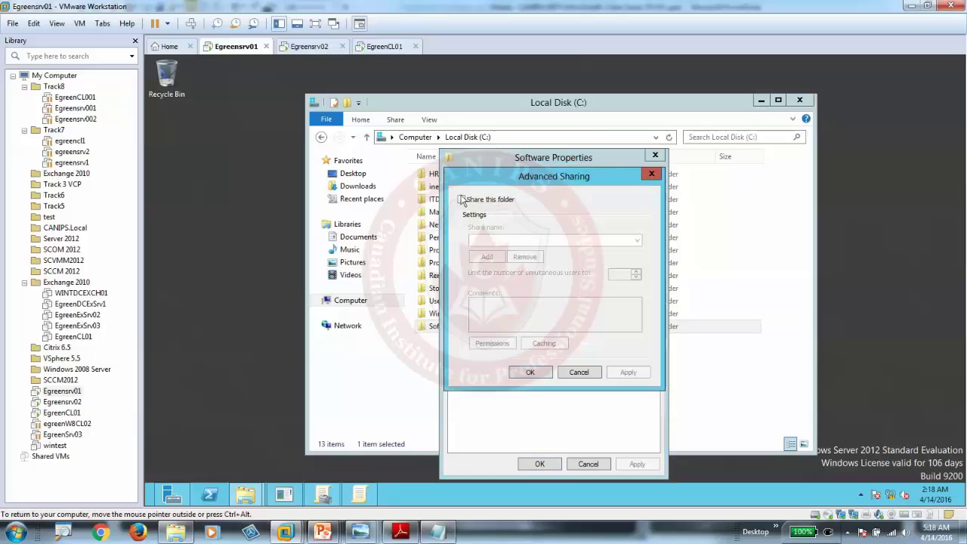
click(461, 199)
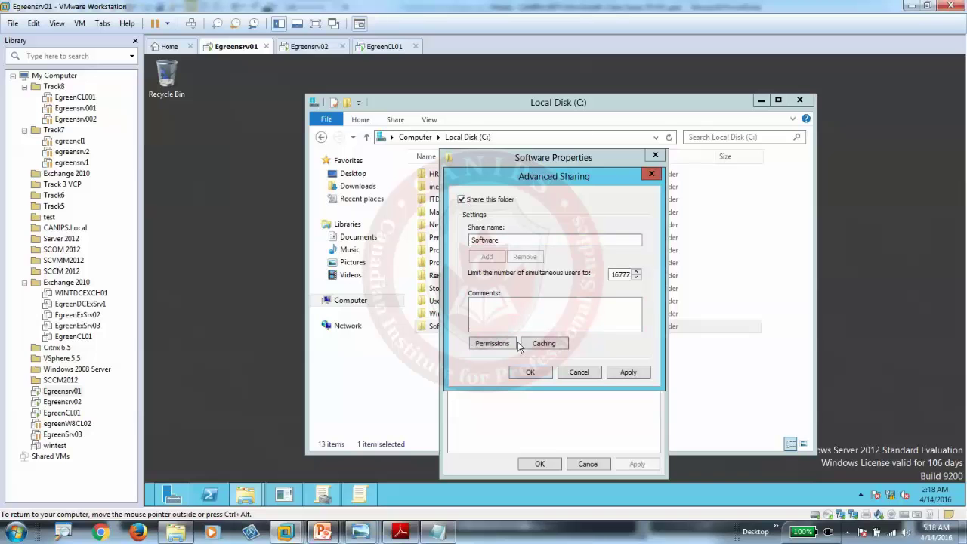
click(496, 343)
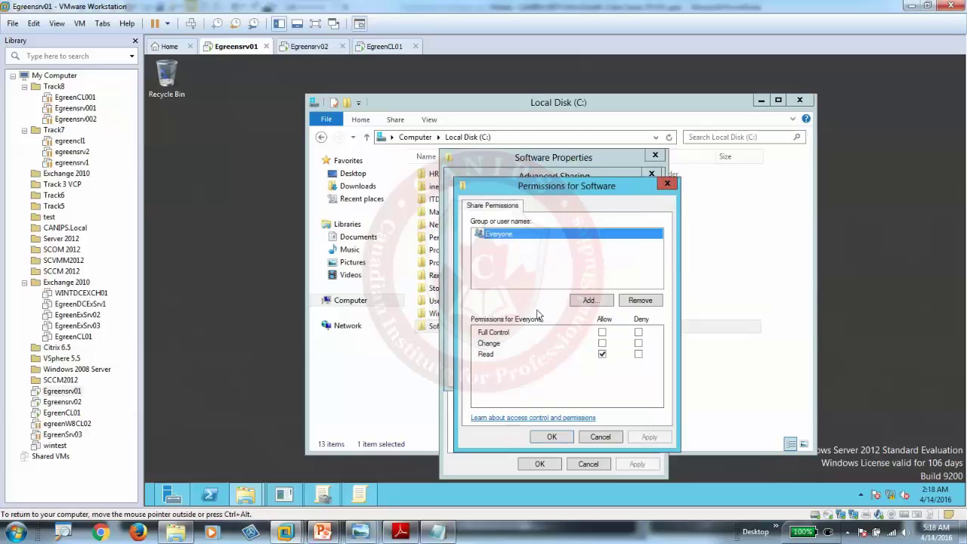
click(602, 333)
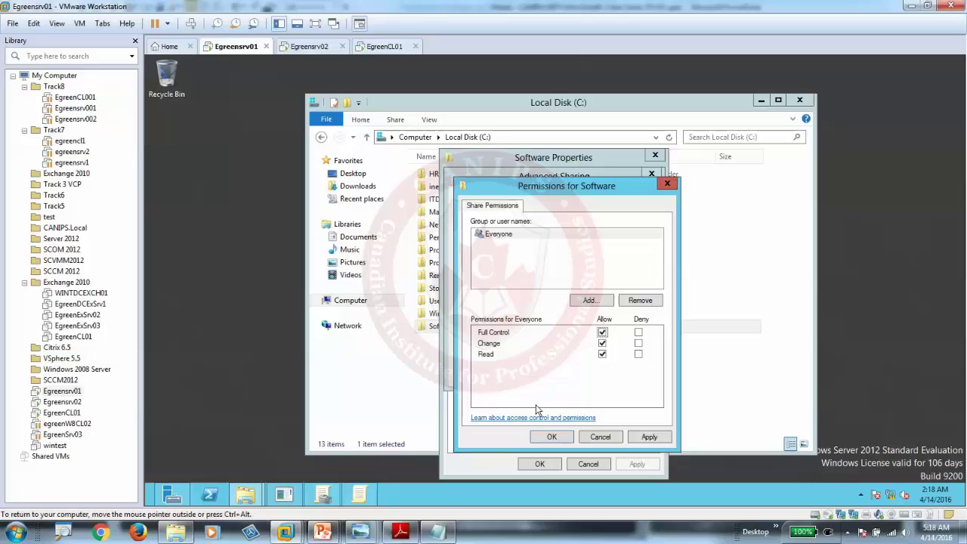
click(550, 438)
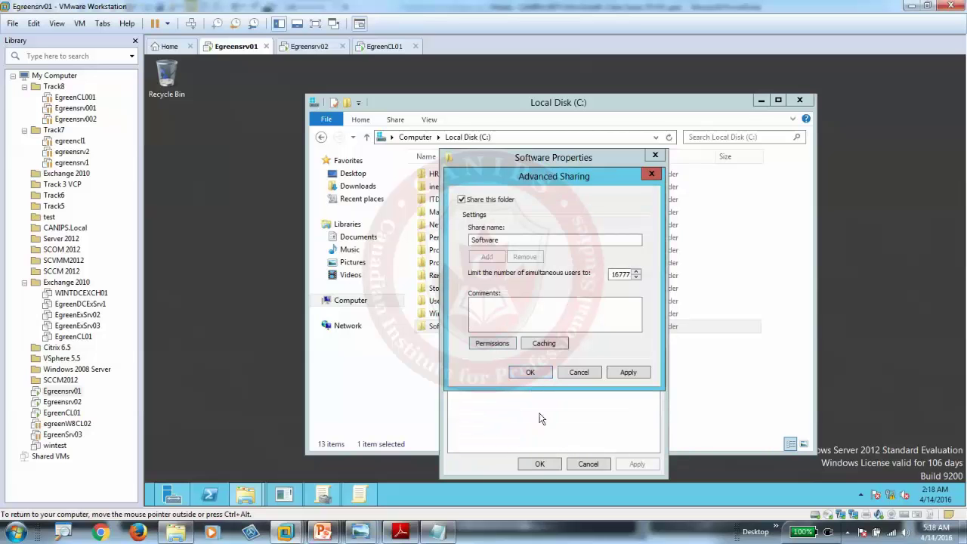
click(530, 376)
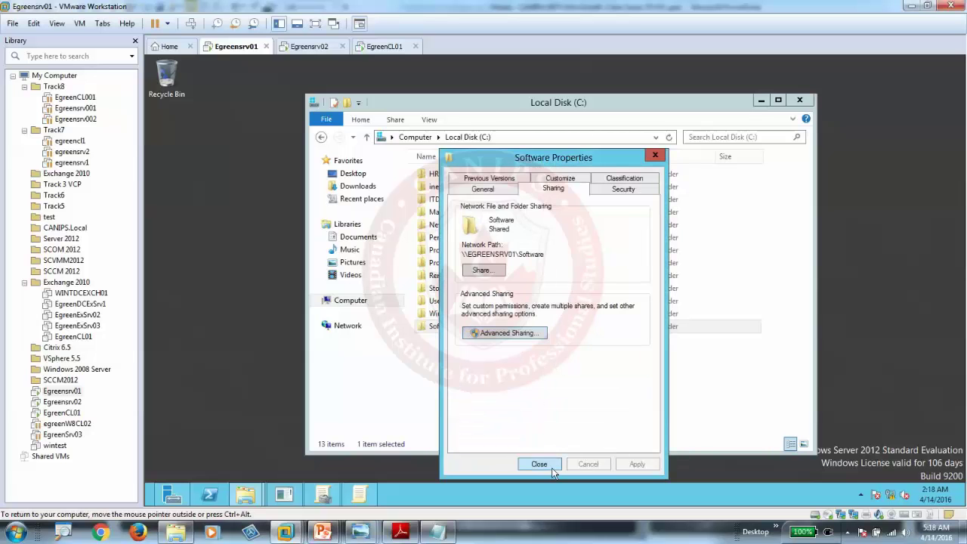
click(538, 461)
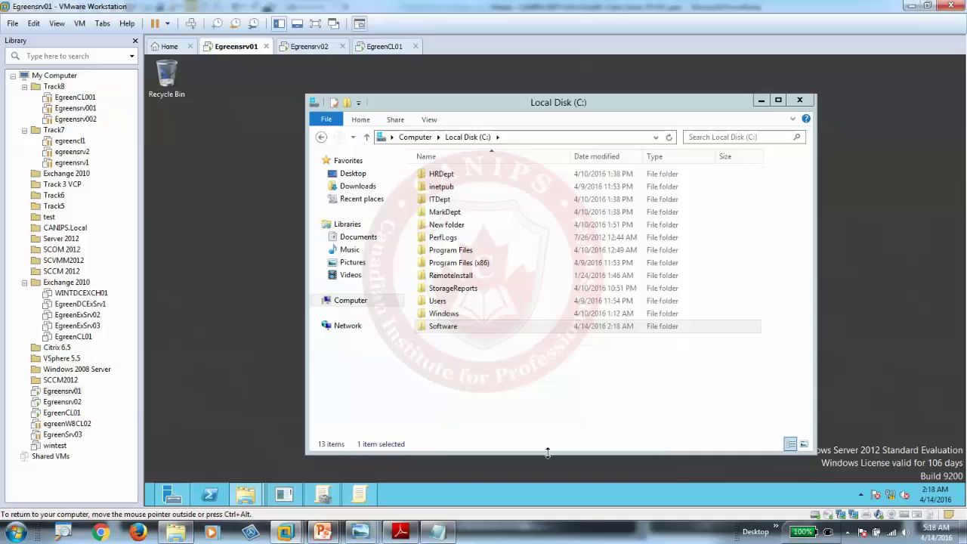
Step: Copy the network path \\EGREENSRV01\Software from the Software folder's Sharing properties
right_click(444, 326)
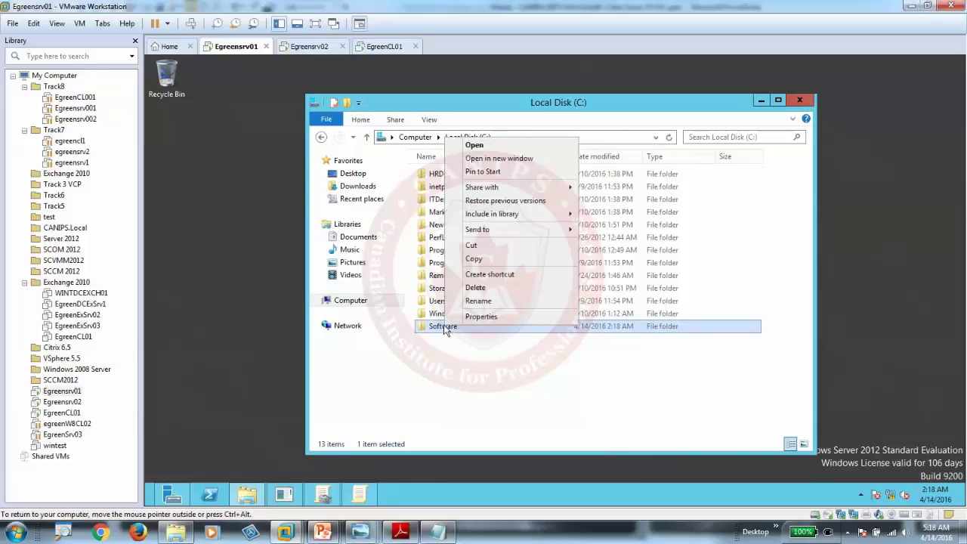
click(472, 317)
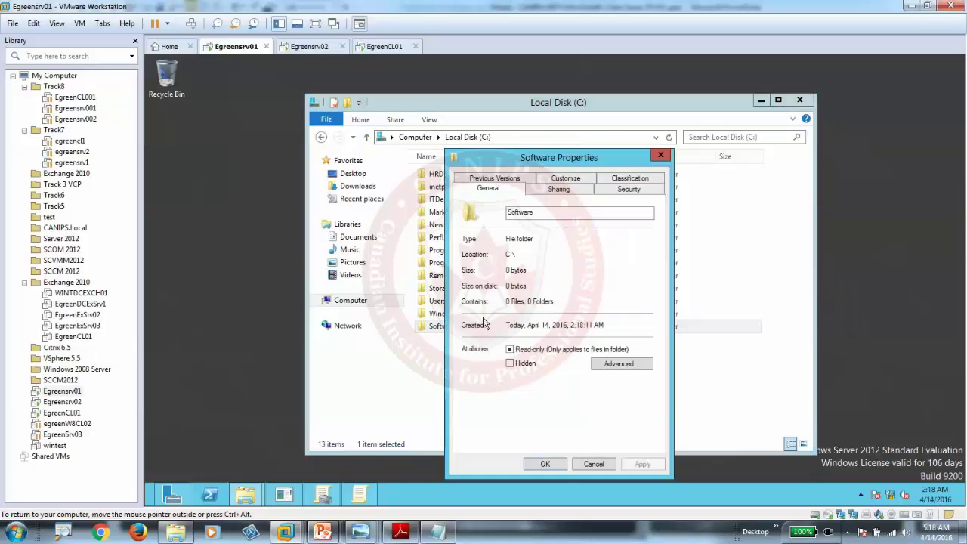
click(532, 190)
drag(557, 253, 465, 255)
right_click(521, 257)
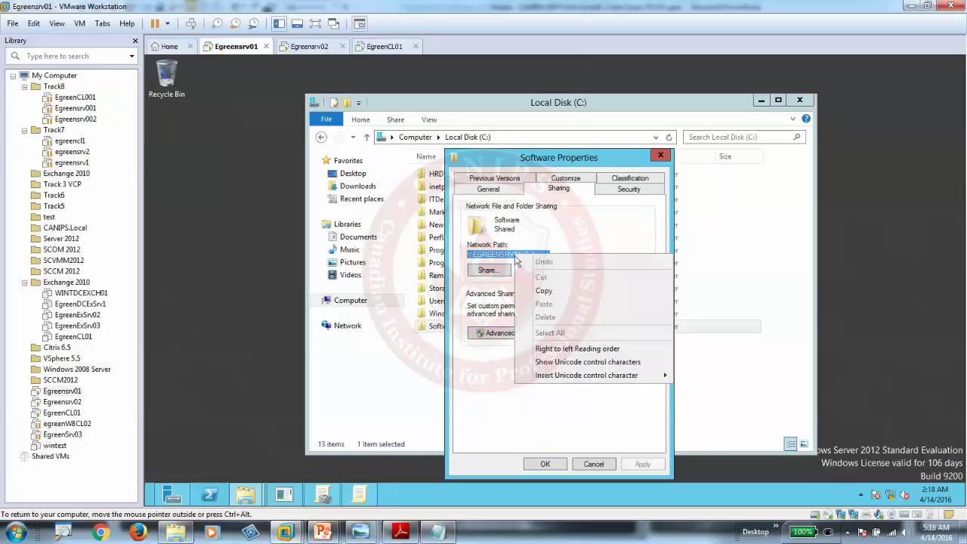
click(532, 289)
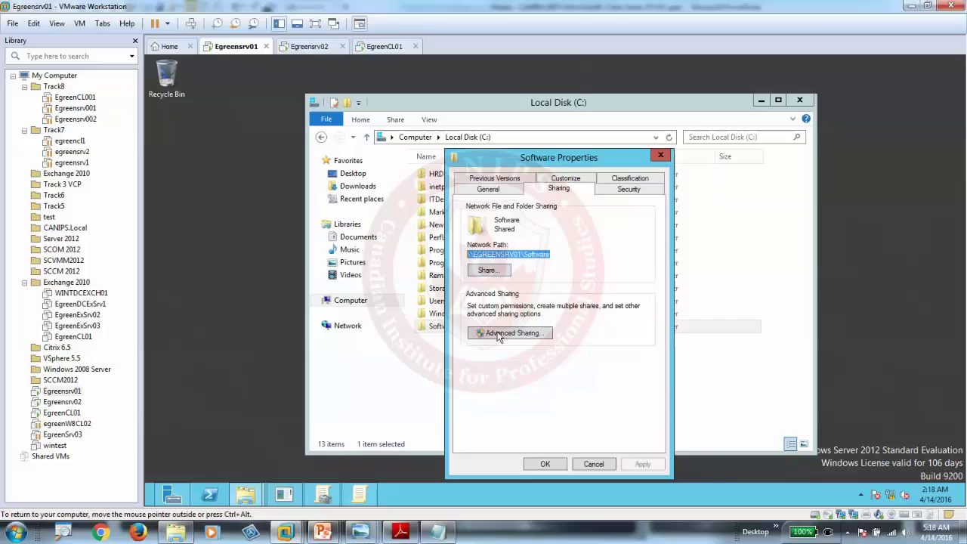
Step: Open the pasted share path from Start search, confirm it is empty, and close it
click(150, 502)
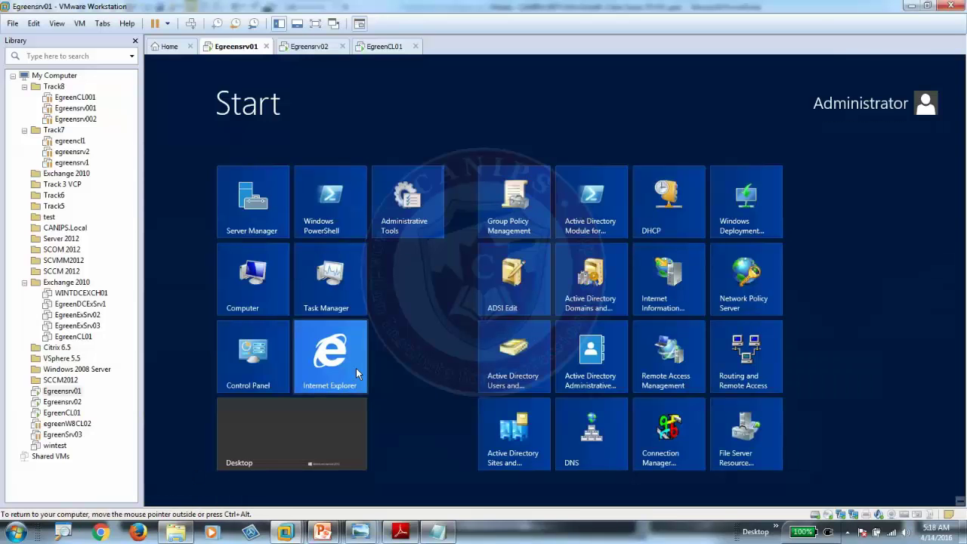
key(ctrl+v)
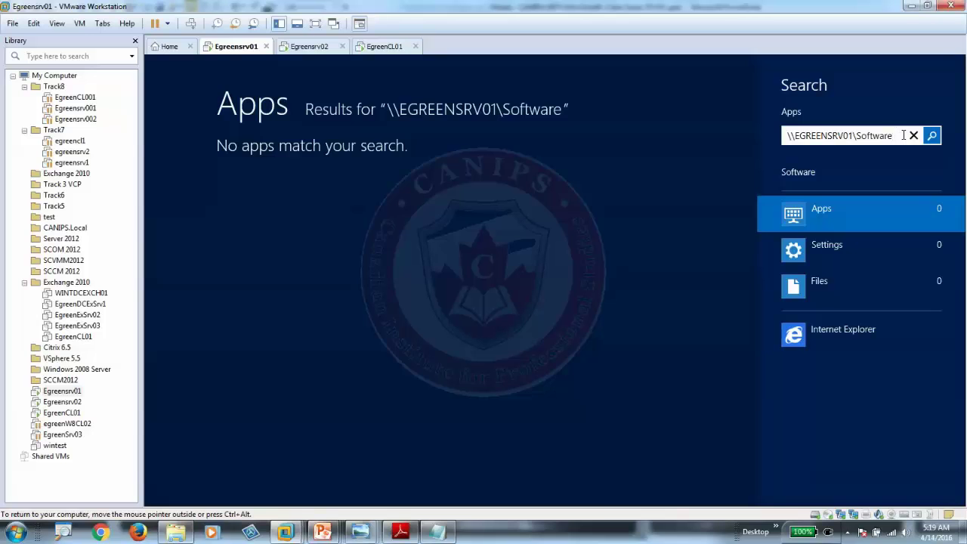
key(Return)
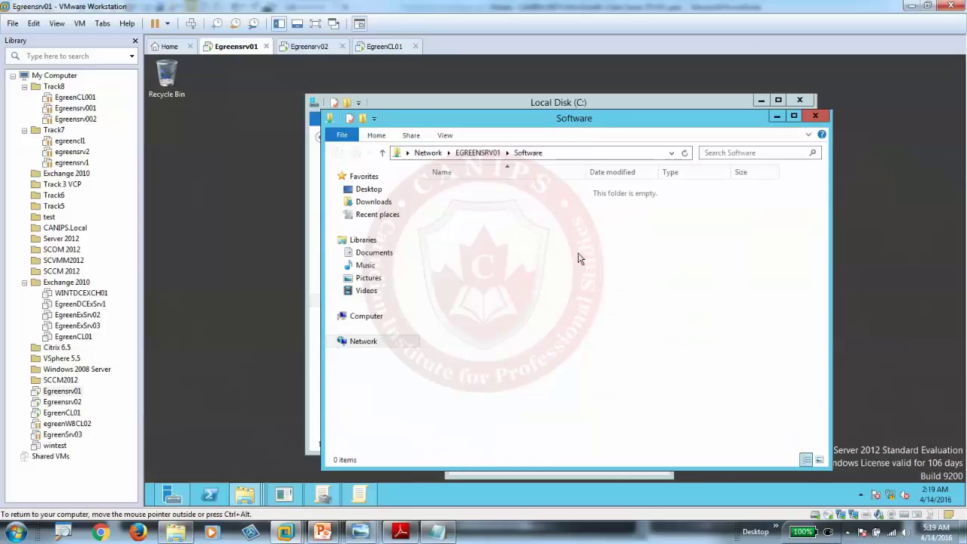
click(814, 116)
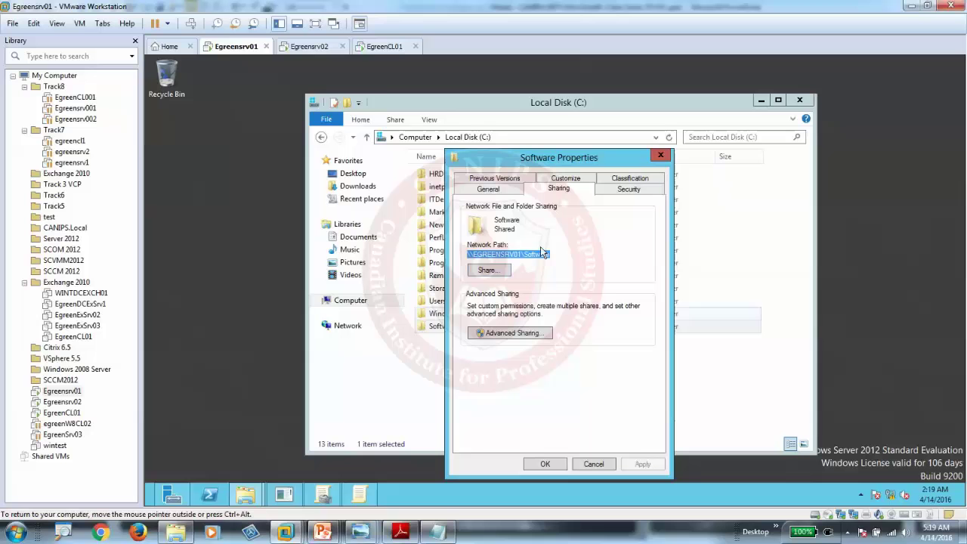
Step: On the EgreenCL01 VM, dismiss the Set Network Location prompt
click(385, 47)
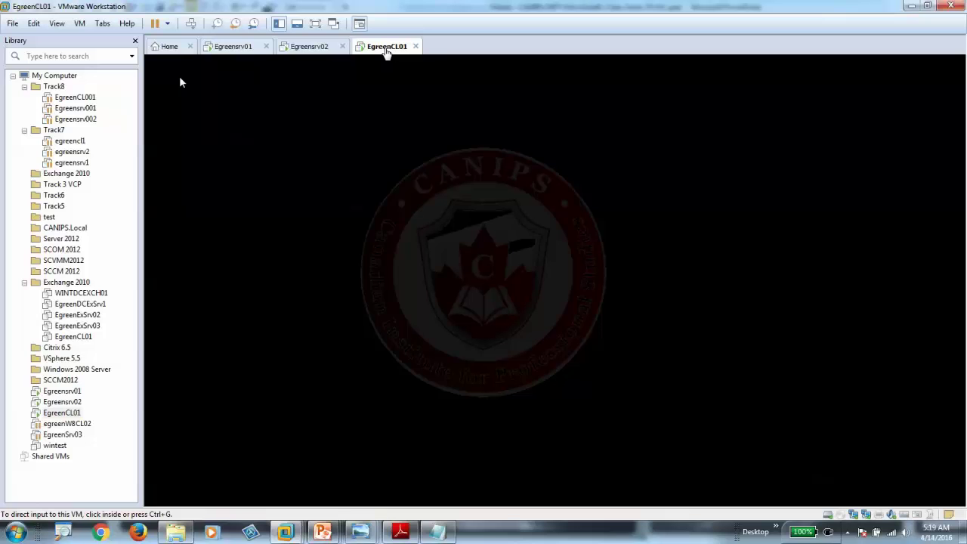
click(234, 47)
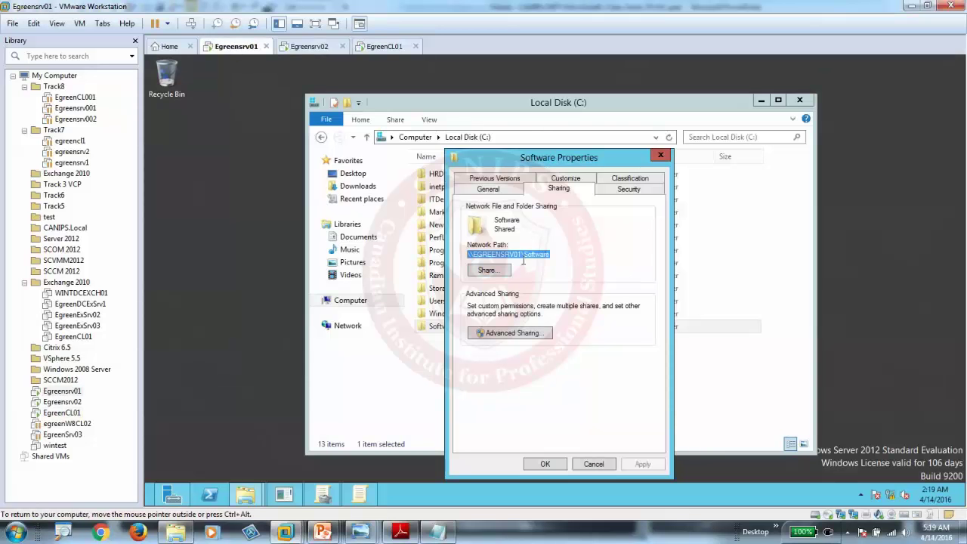
click(381, 48)
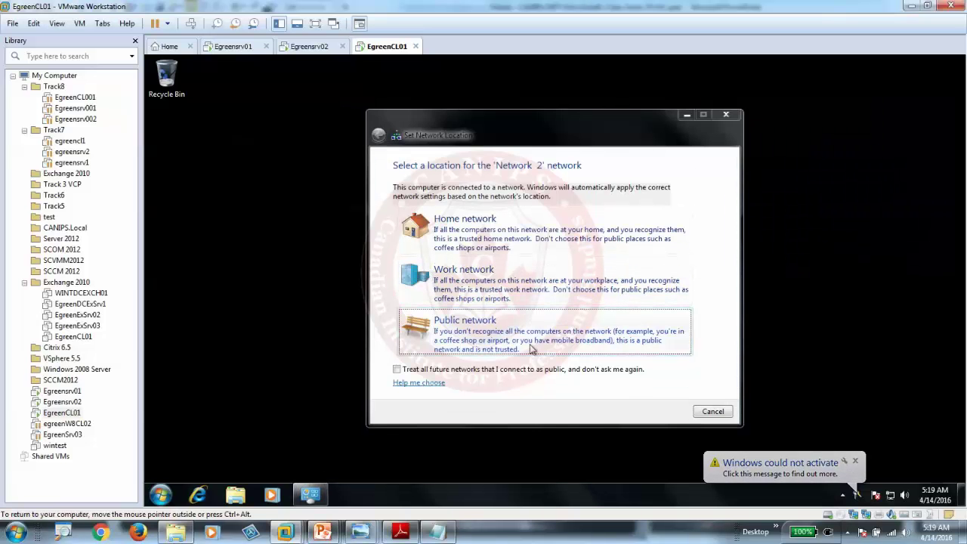
click(712, 410)
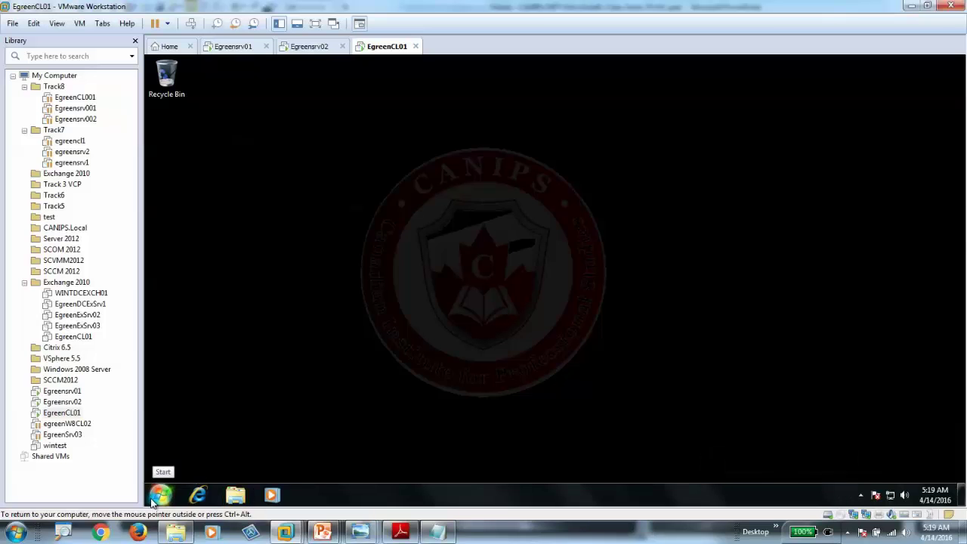
Step: On Egreensrv02, browse File Explorer to \\EGREENSRV01\Software via the address bar
click(310, 46)
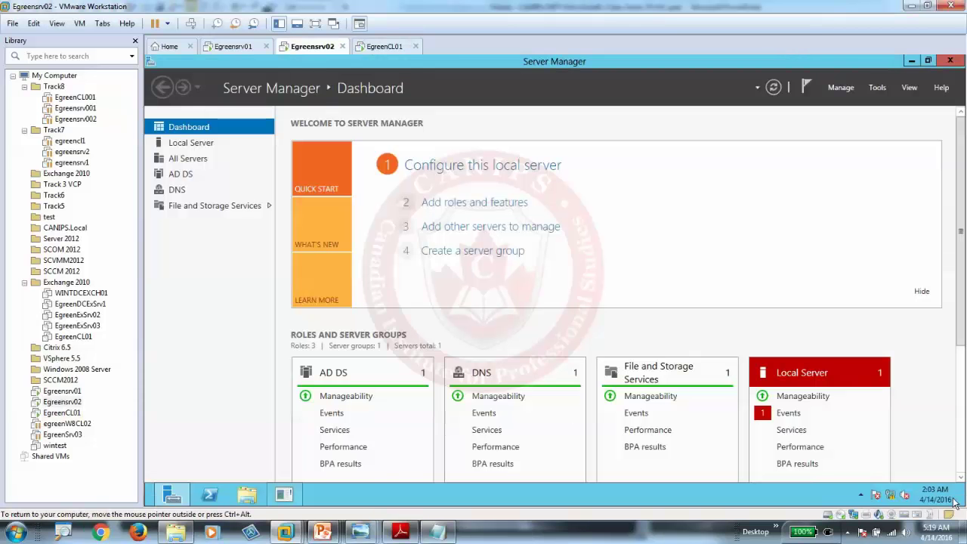
click(247, 495)
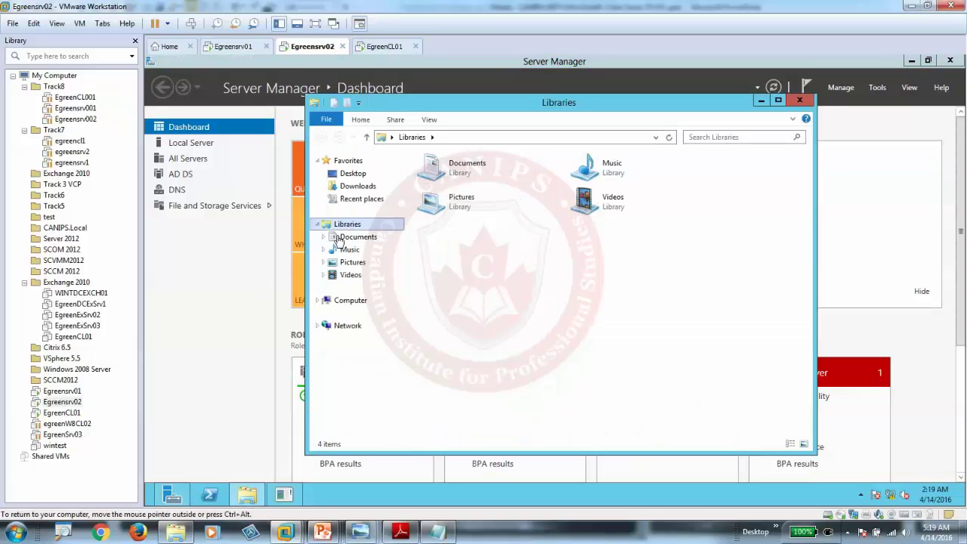
click(317, 300)
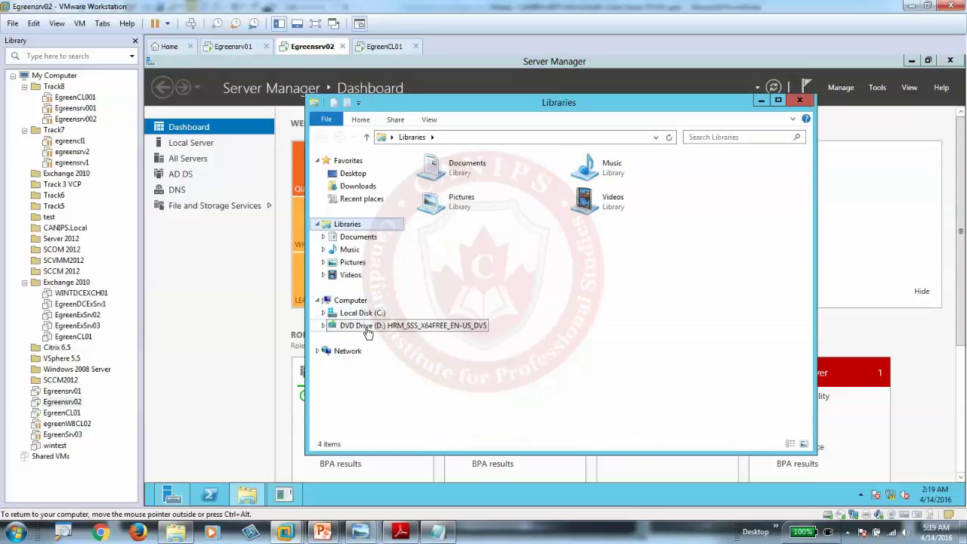
click(511, 137)
key(ctrl+v)
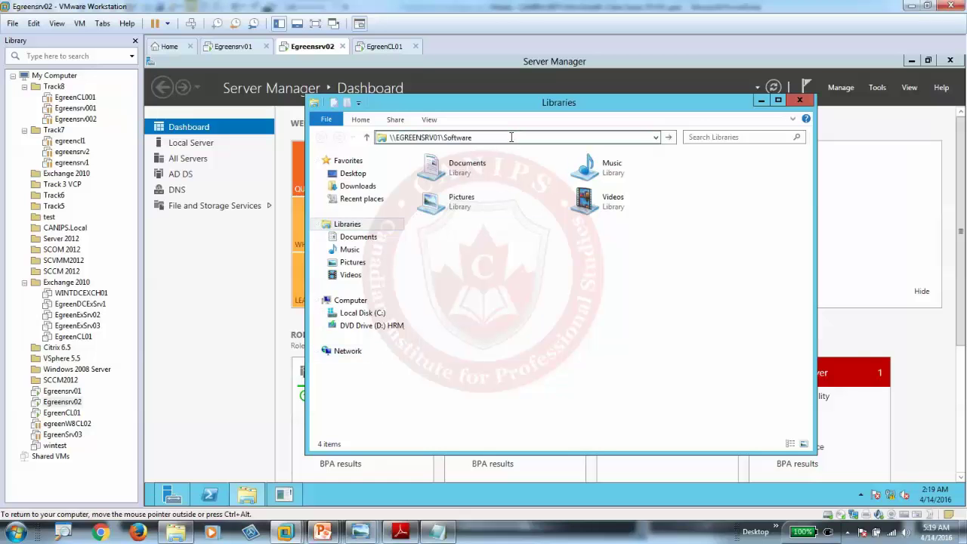
key(Return)
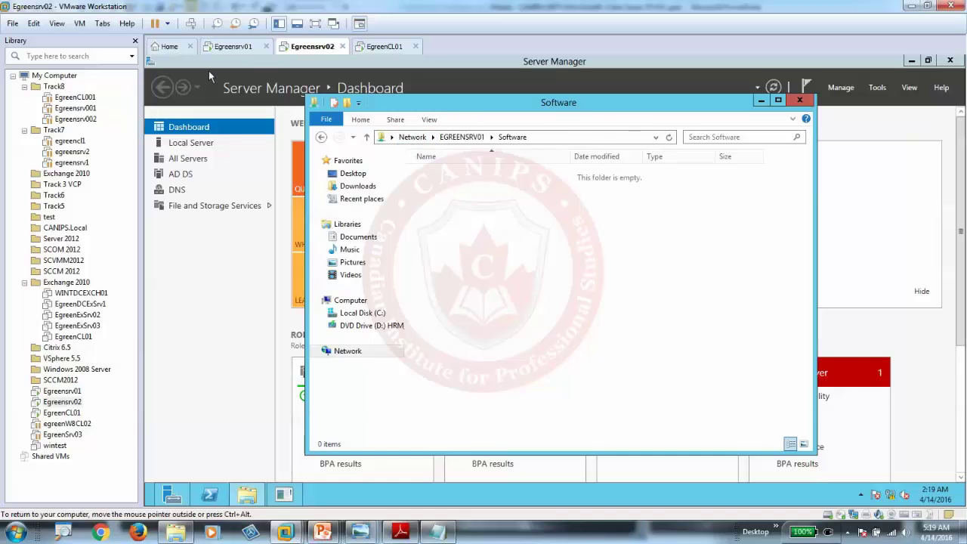
Step: On the Egreensrv01 desktop, create a new text document named setfolder.cmd
click(243, 47)
click(220, 216)
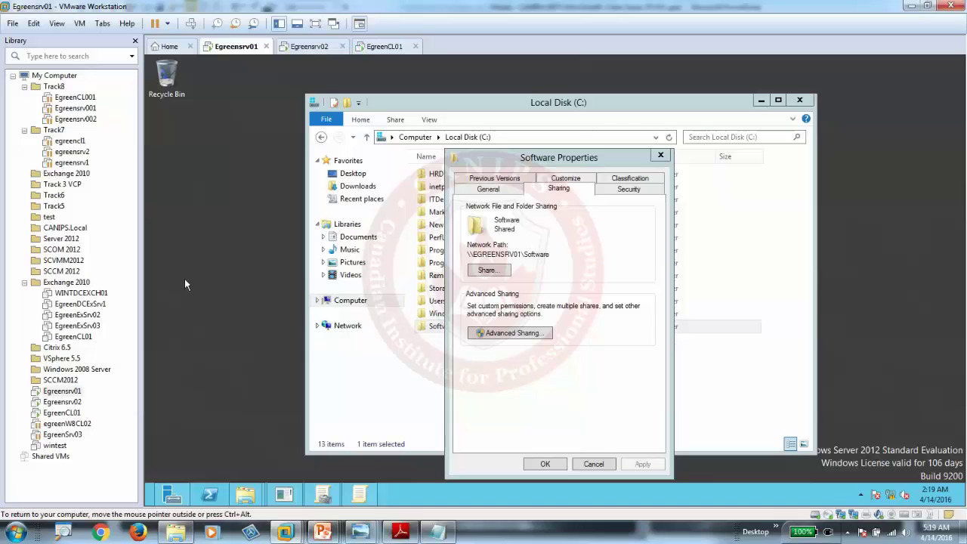
right_click(209, 236)
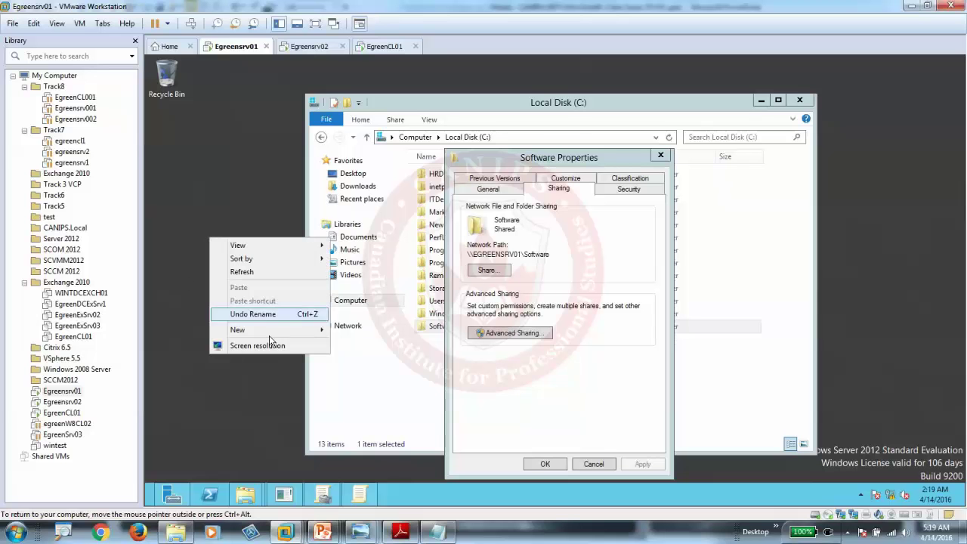
mouse_move(268, 332)
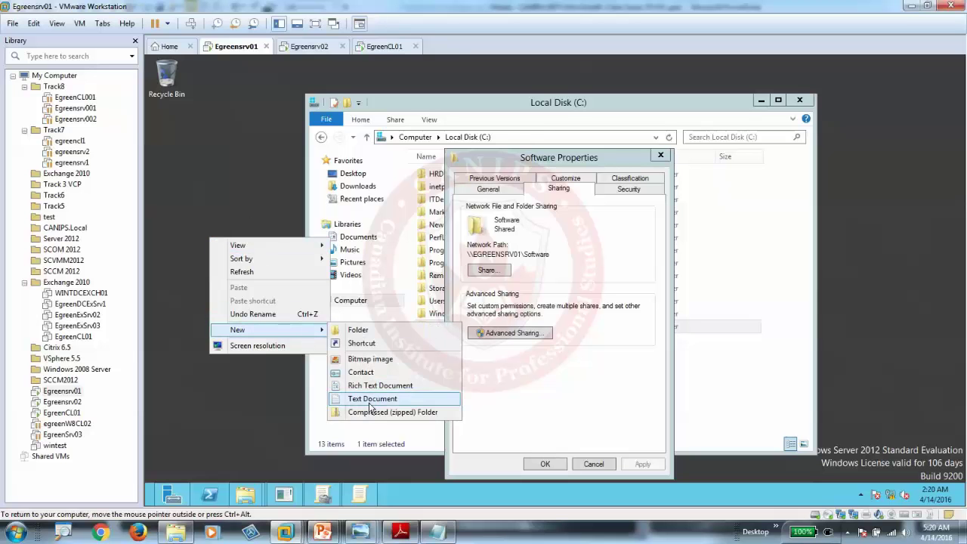
click(370, 400)
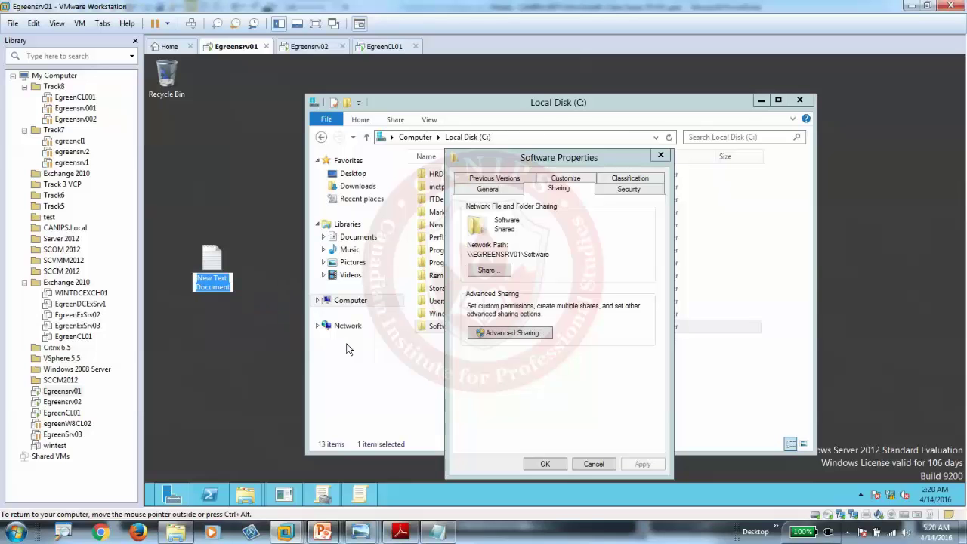
text(setfold)
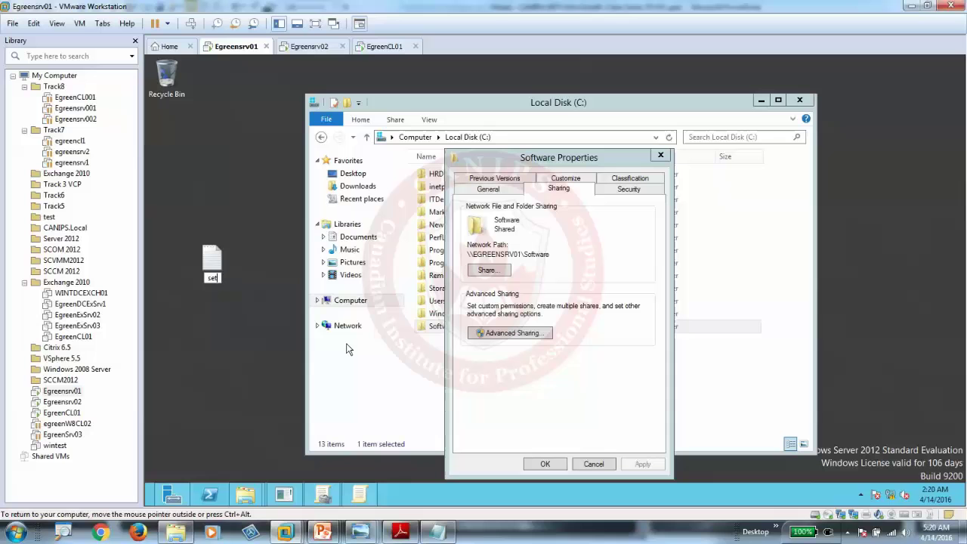
key(BackSpace)
key(BackSpace)
key(BackSpace)
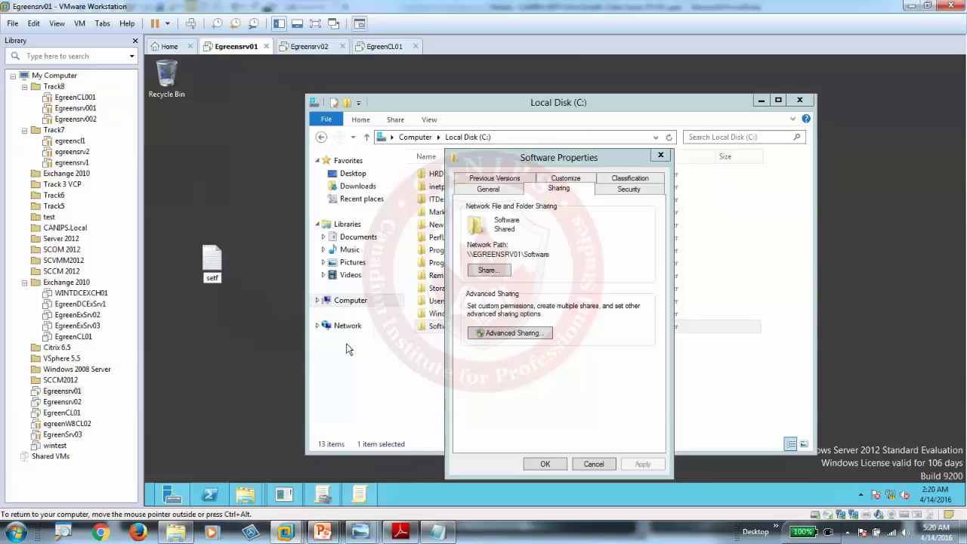
text(older.cmd)
key(Return)
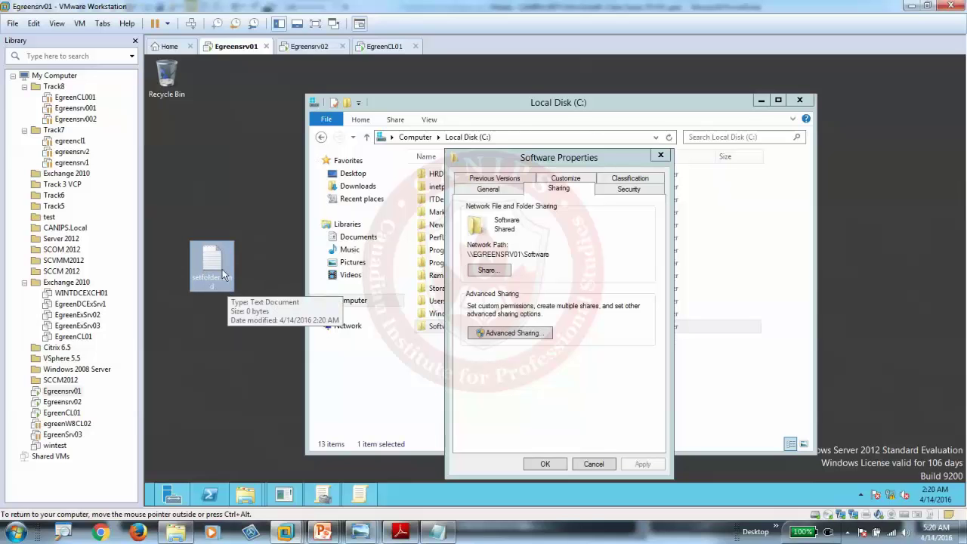
Step: Dismiss the file's context menu and close the Software Properties dialog
right_click(215, 266)
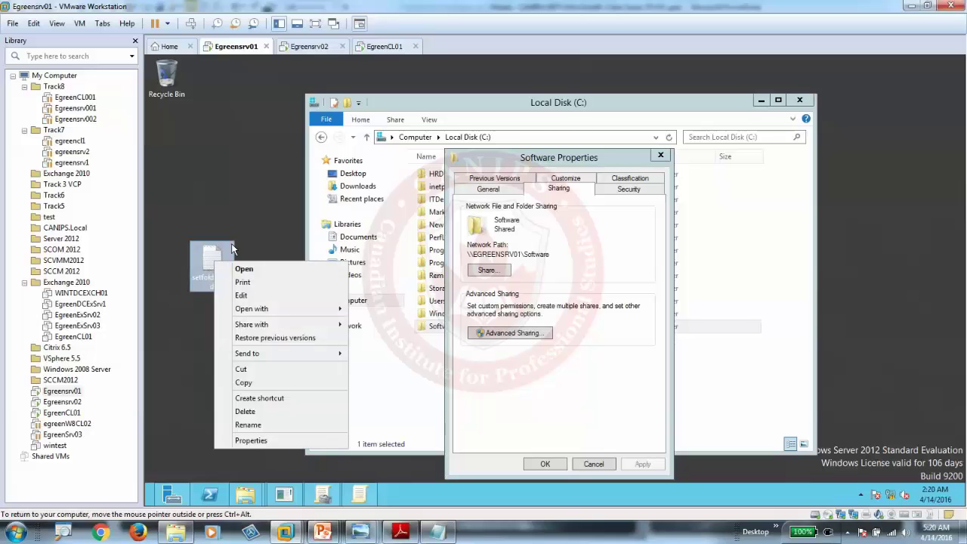
key(Escape)
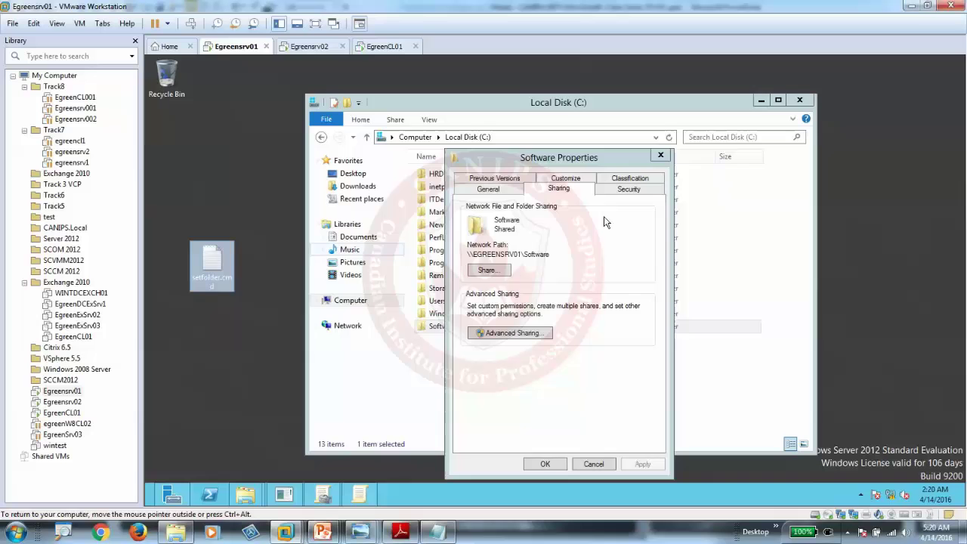
click(660, 154)
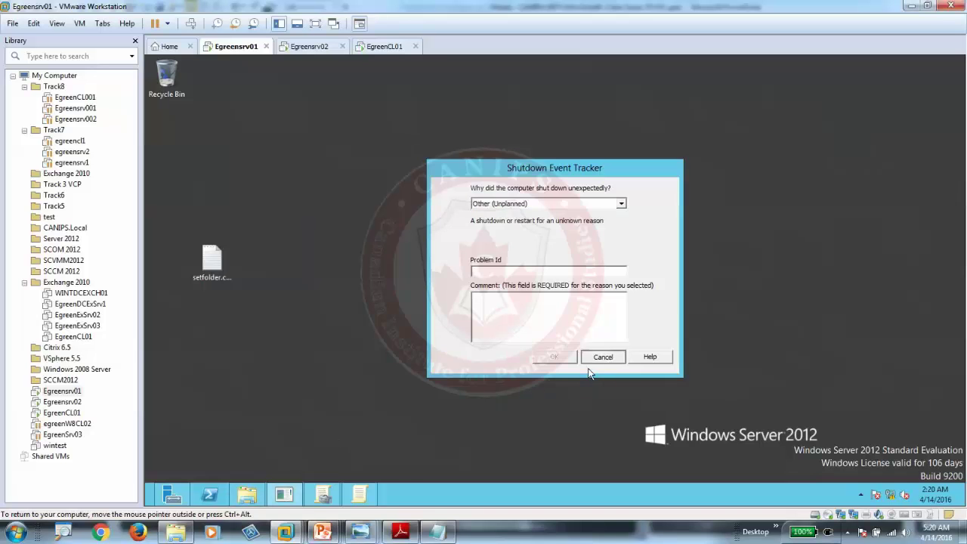
Step: Dismiss the shutdown prompt and turn off Hide extensions for known file types in Folder Options
click(602, 356)
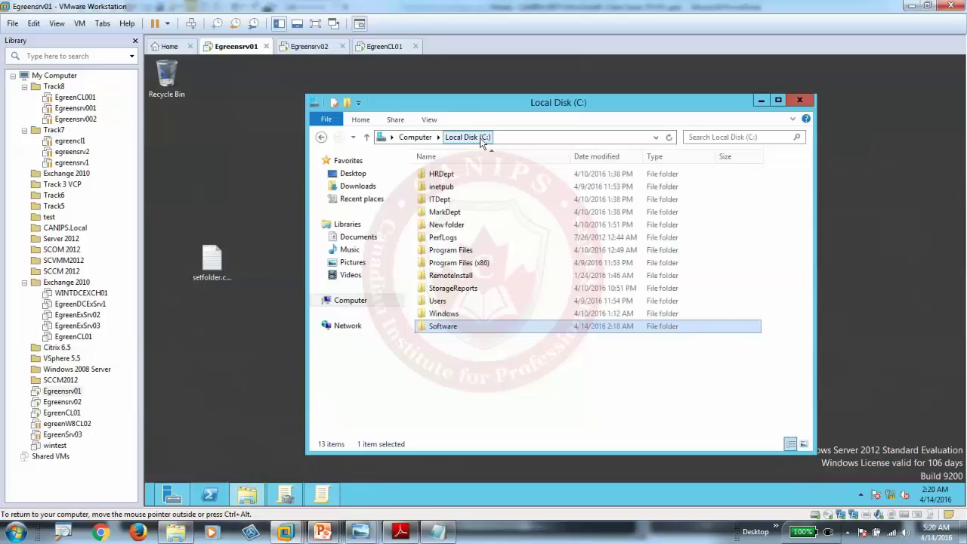
click(431, 121)
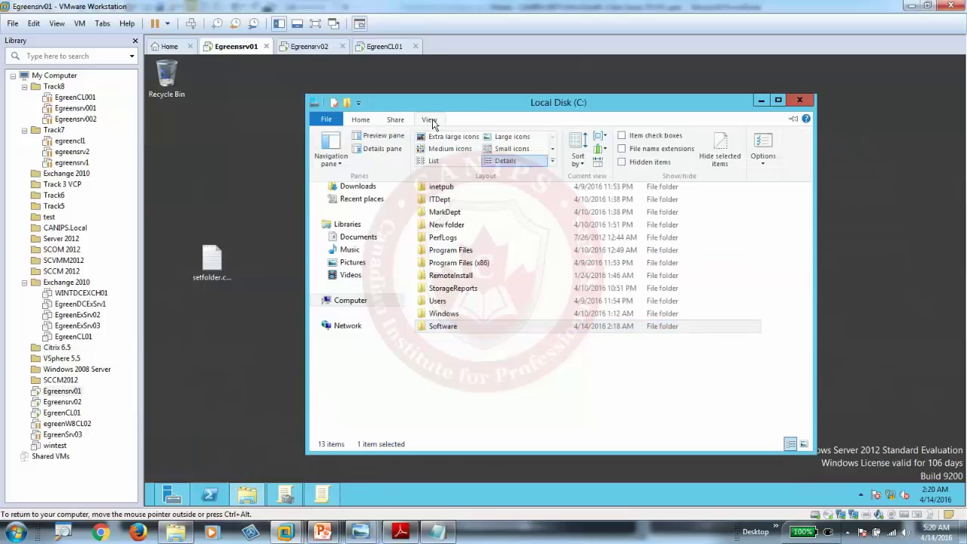
click(761, 148)
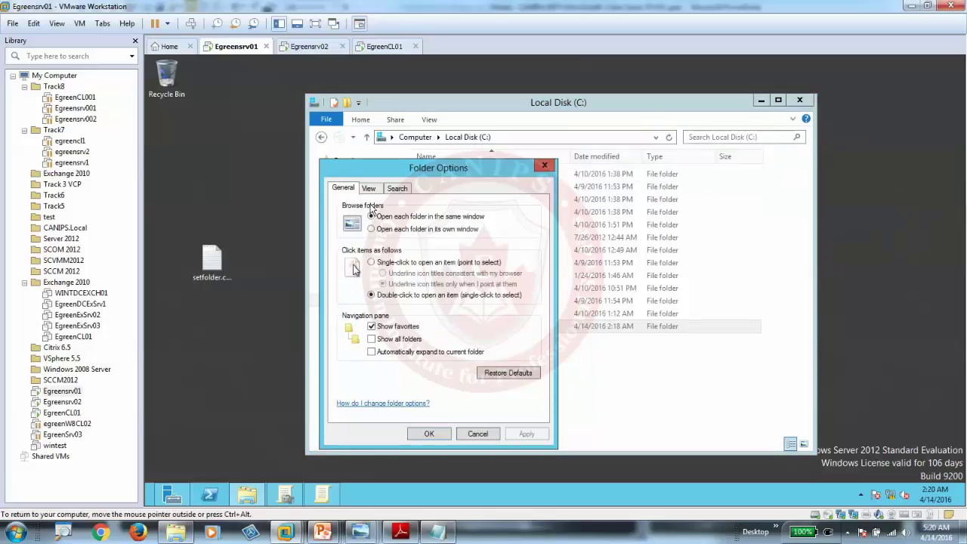
click(372, 190)
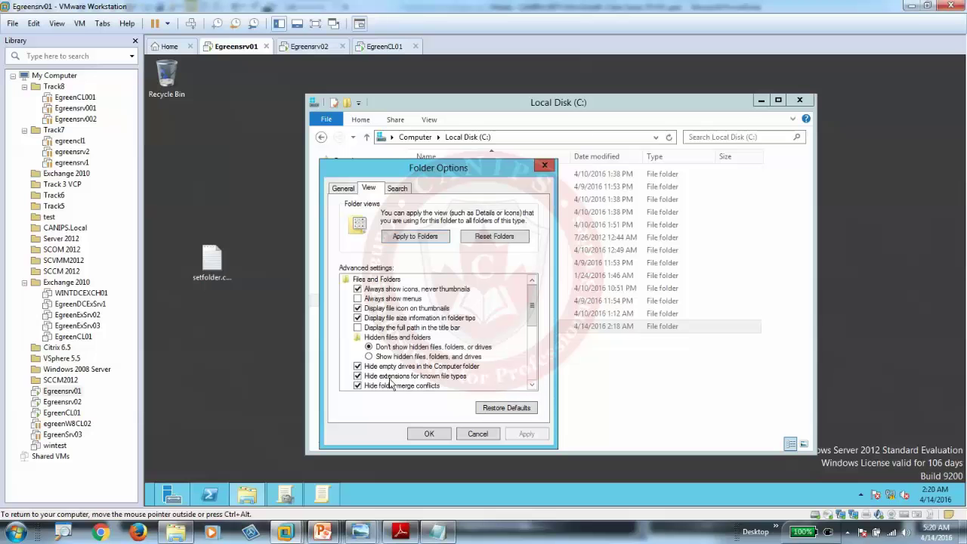
click(357, 375)
click(507, 436)
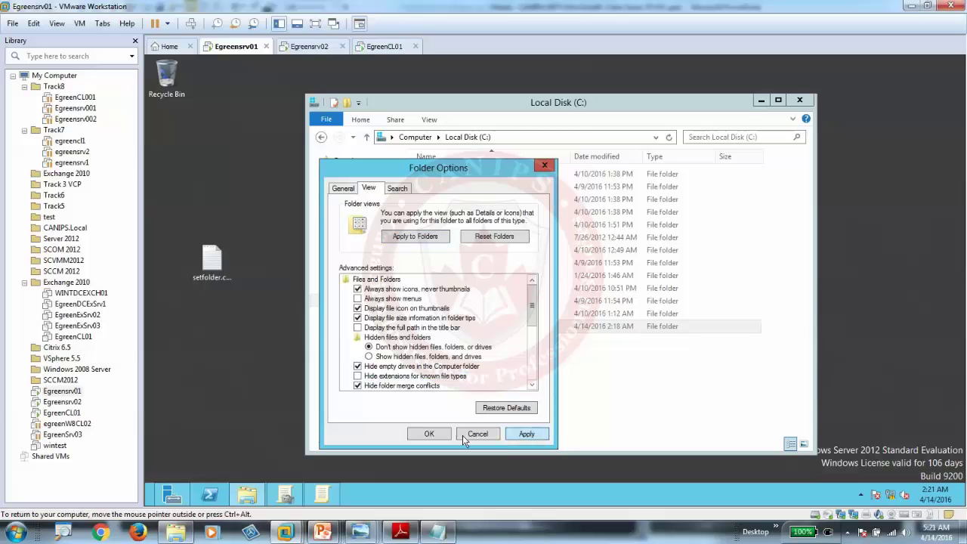
click(214, 268)
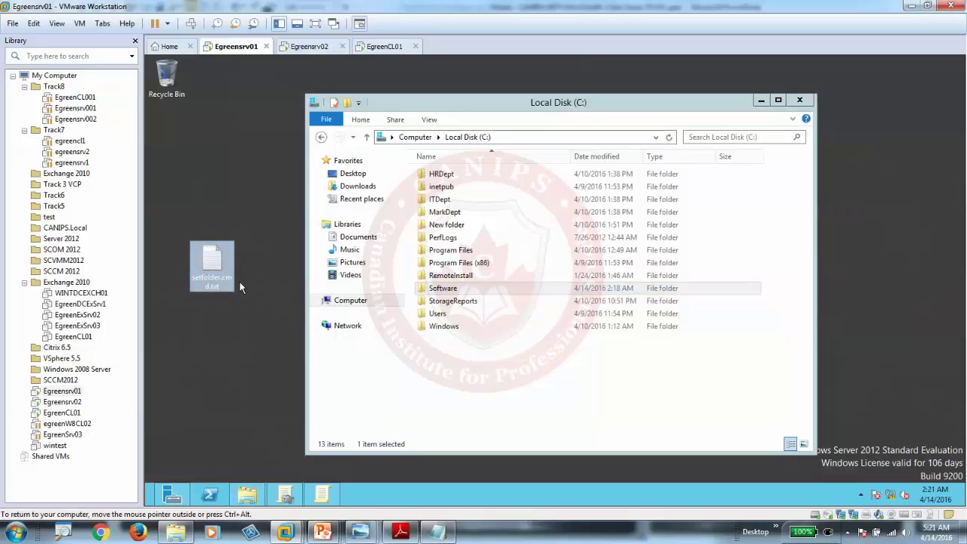
Step: Rename setfolder.cmd.txt to setfolder.cmd and open it for editing in Notepad
click(224, 288)
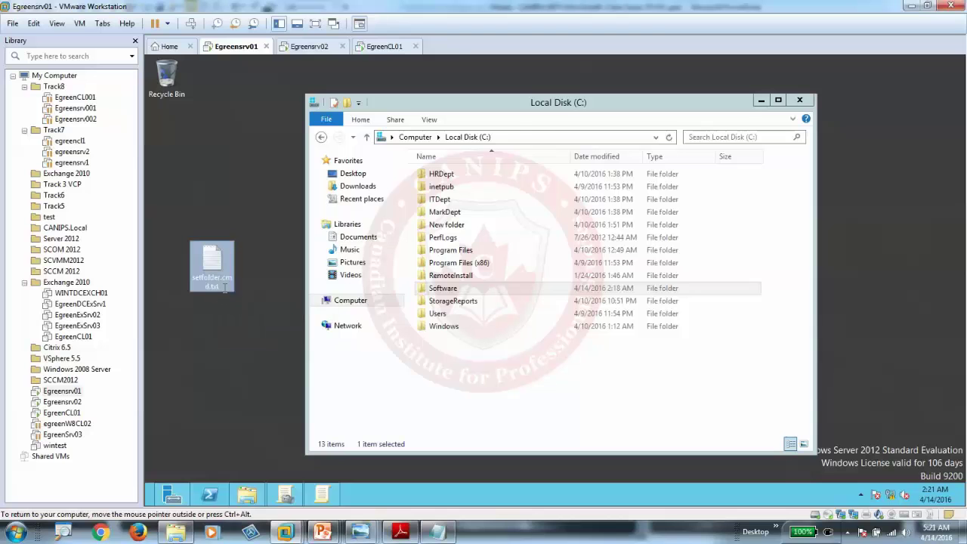
click(226, 288)
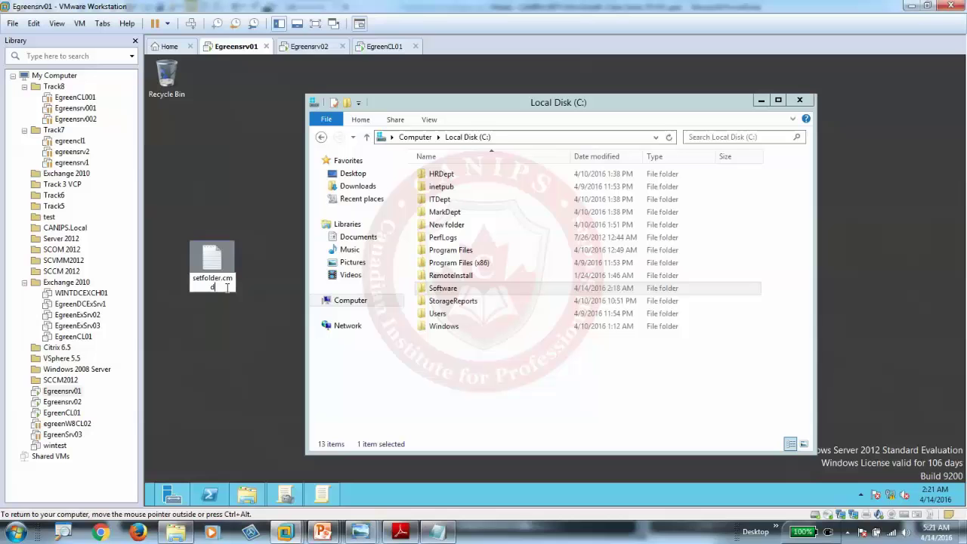
key(Return)
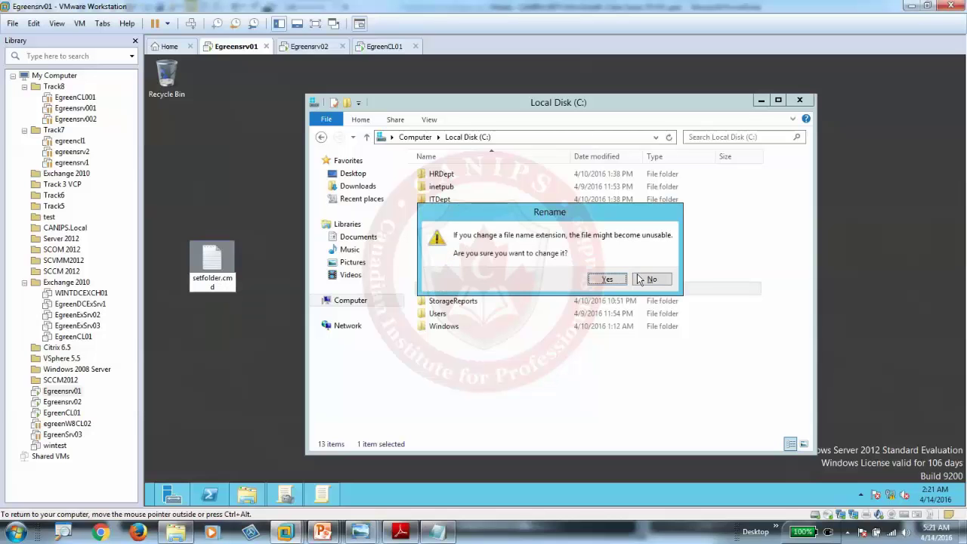
click(610, 279)
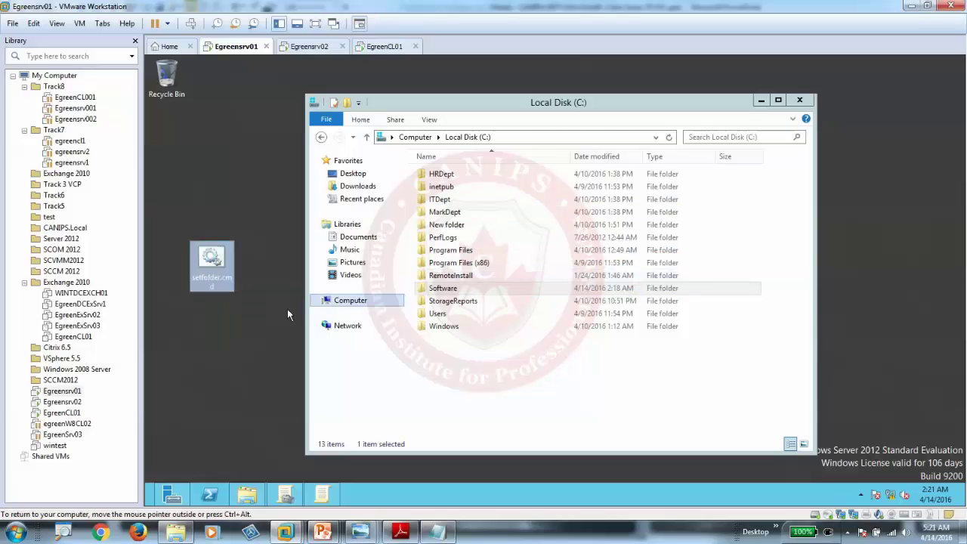
right_click(216, 266)
click(243, 283)
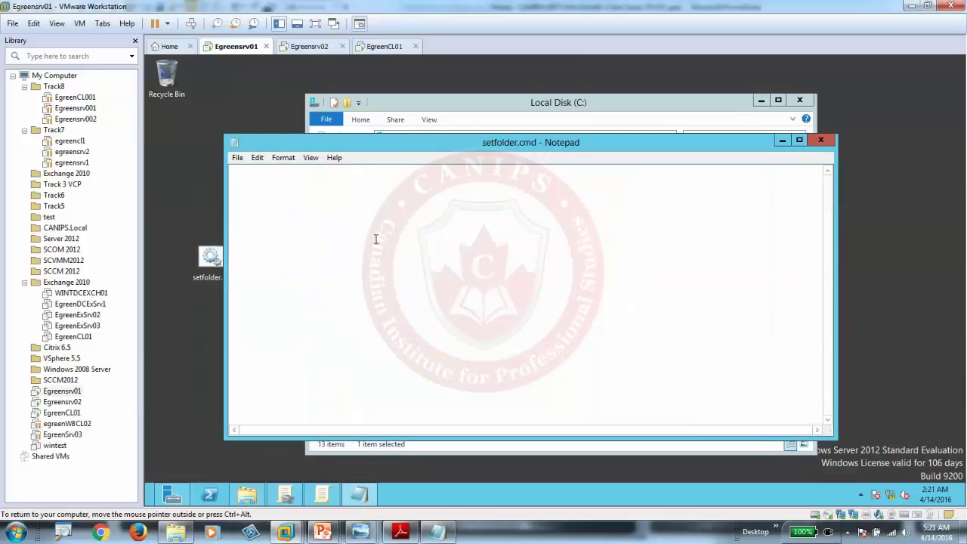
Step: Enter net use \\EGREENSRV01\Software in setfolder.cmd and copy the whole line
text(net use)
text(\\EGREENSRV01\Software)
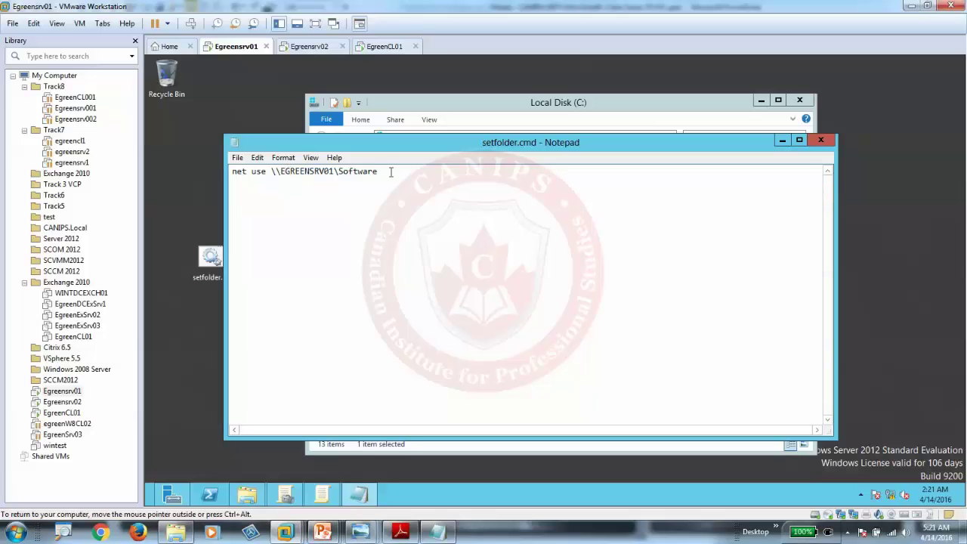
drag(391, 171, 194, 175)
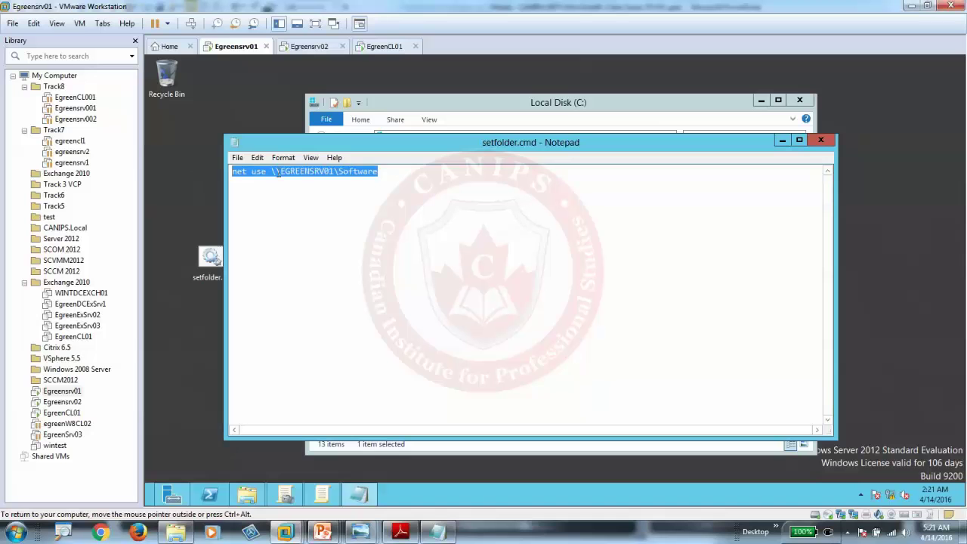
right_click(303, 171)
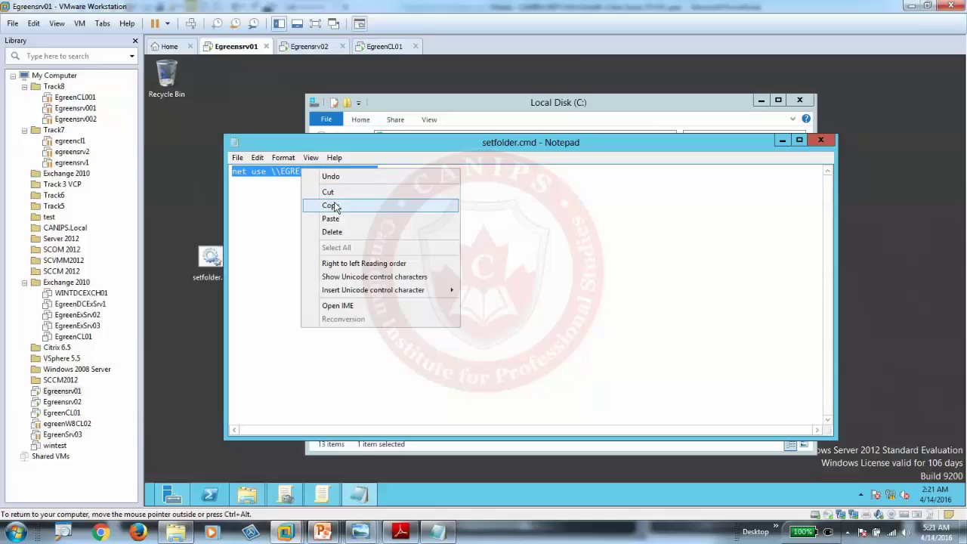
click(324, 198)
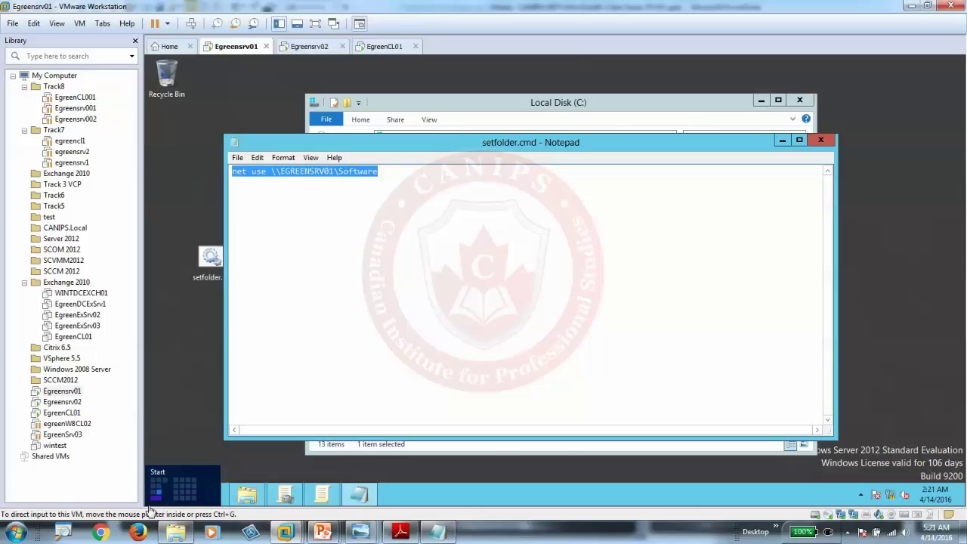
Step: Open a command prompt and run the pasted net use \\EGREENSRV01\Software command
click(148, 497)
text(cmd)
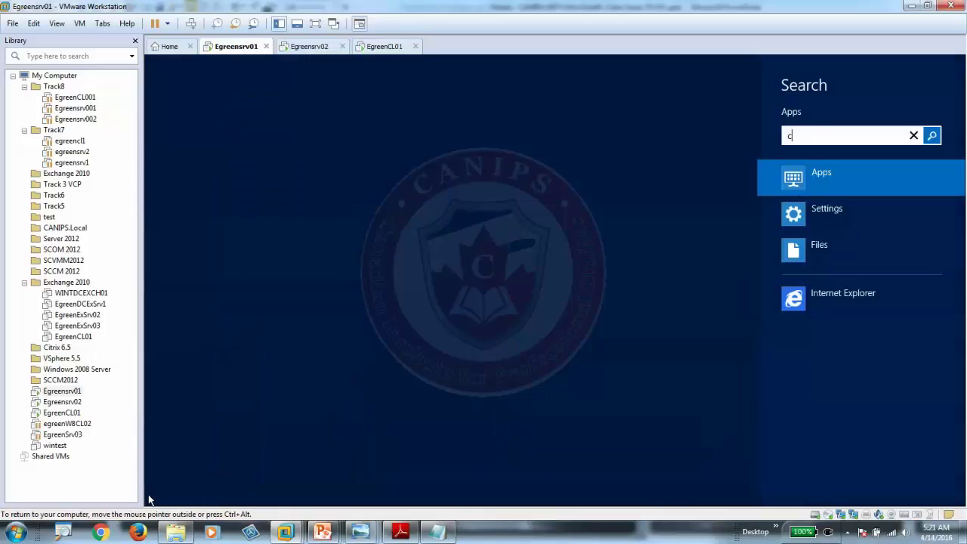
key(Return)
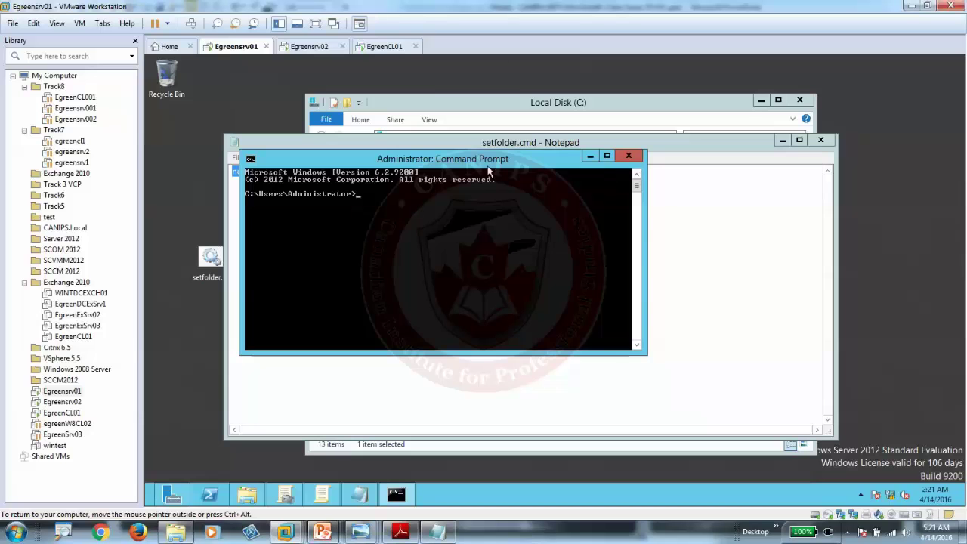
drag(488, 172, 788, 277)
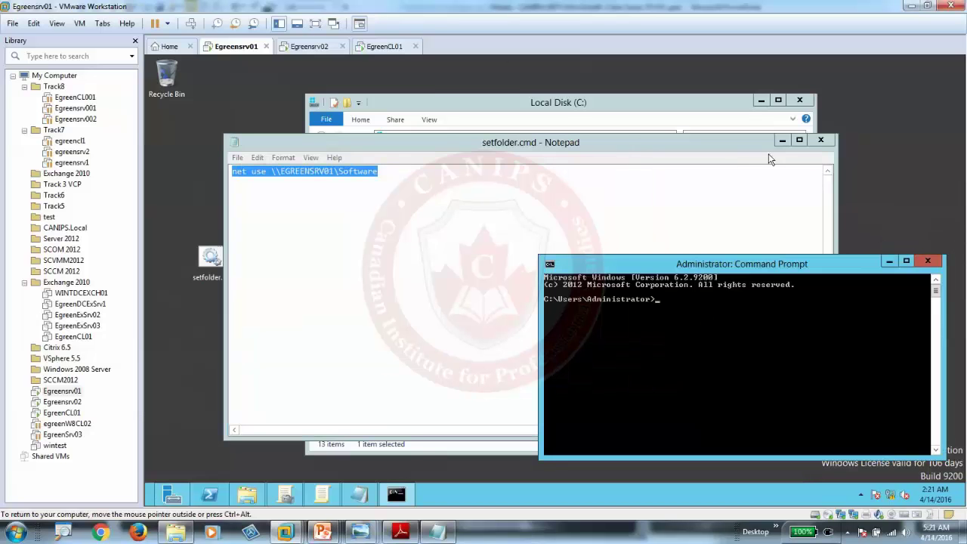
click(782, 140)
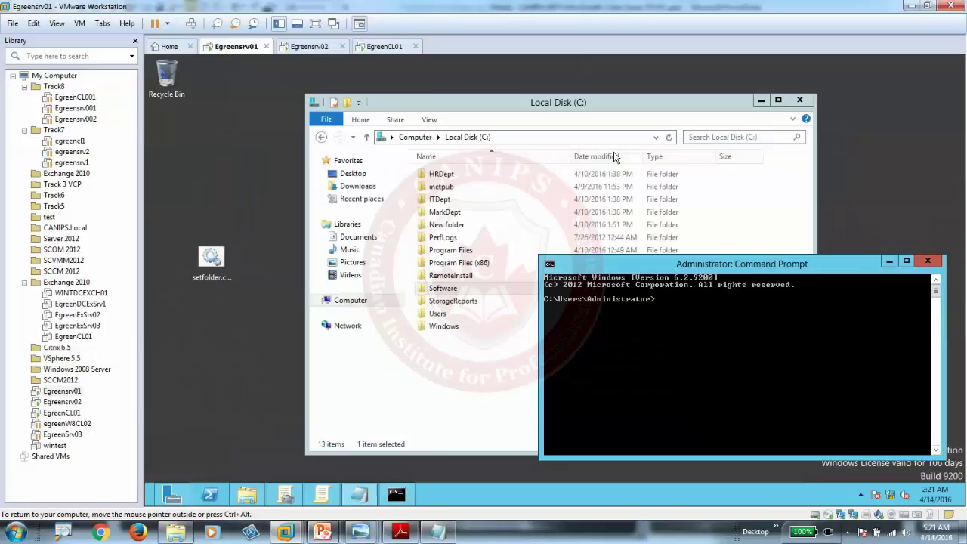
click(317, 300)
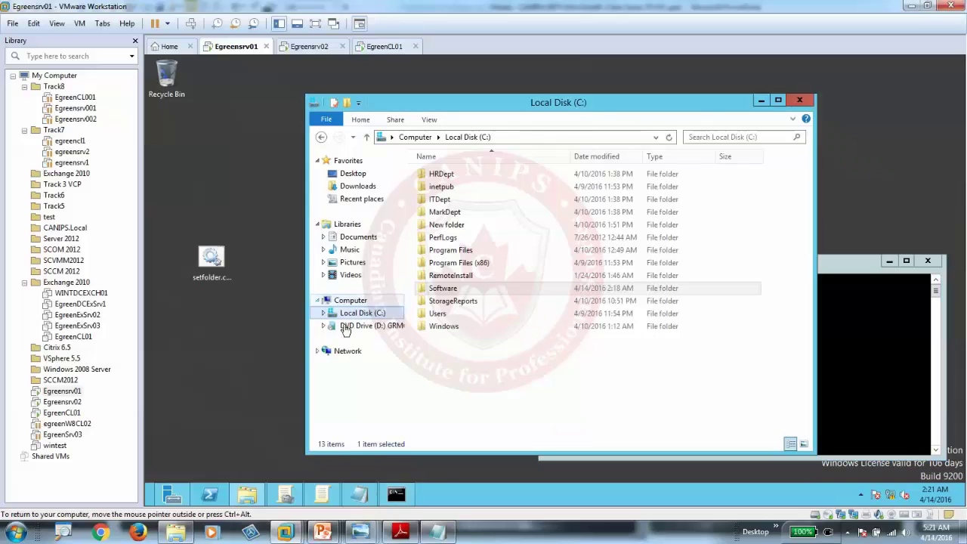
click(848, 355)
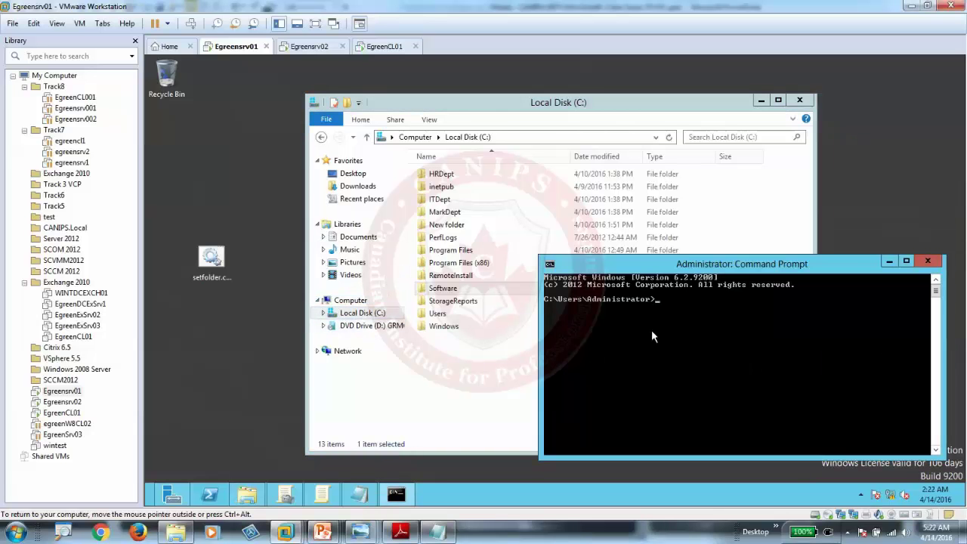
right_click(687, 311)
click(719, 342)
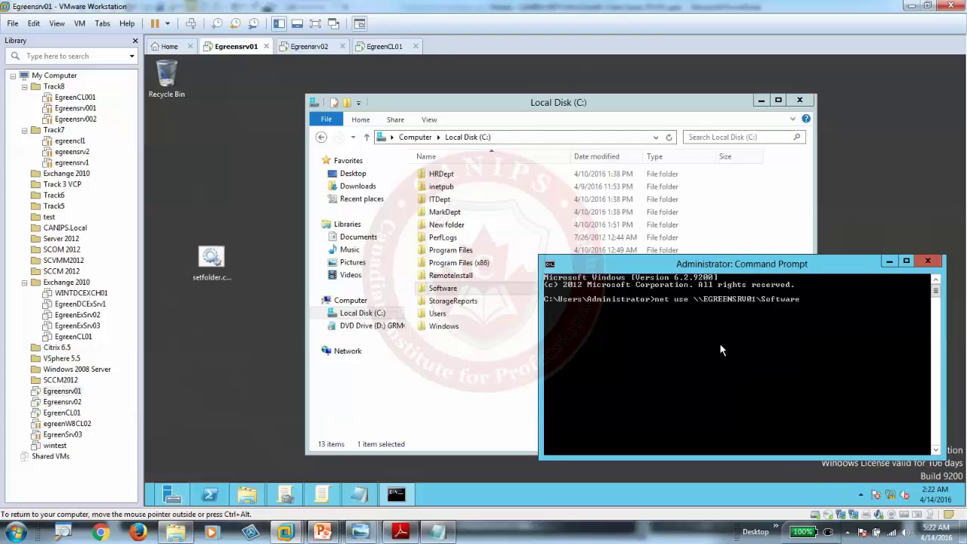
key(Return)
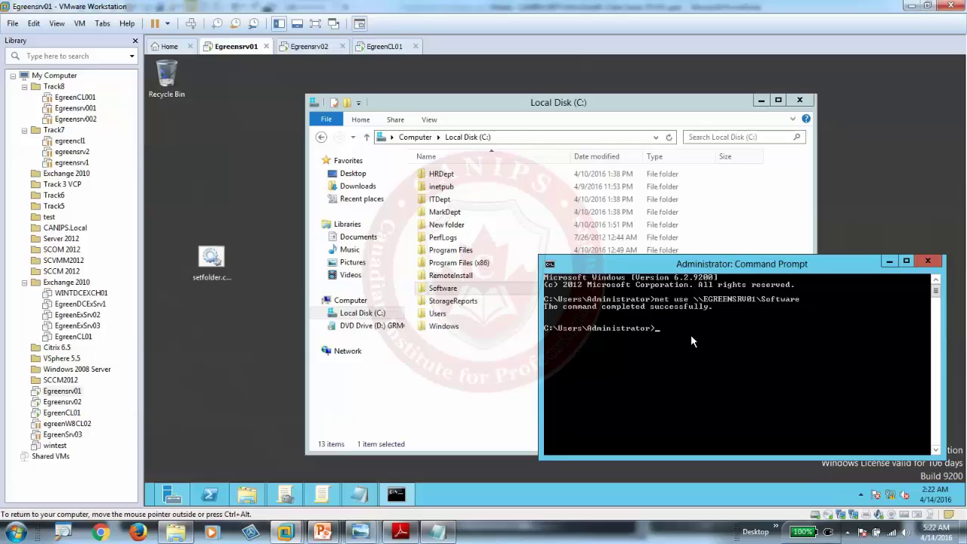
Step: Rerun the net use command with f: to map the Software share to drive F:
click(399, 345)
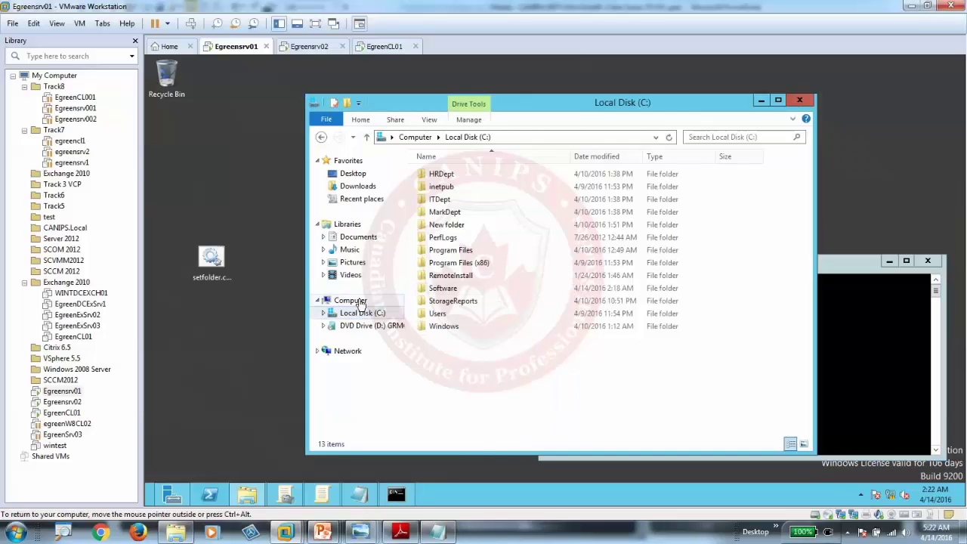
click(350, 300)
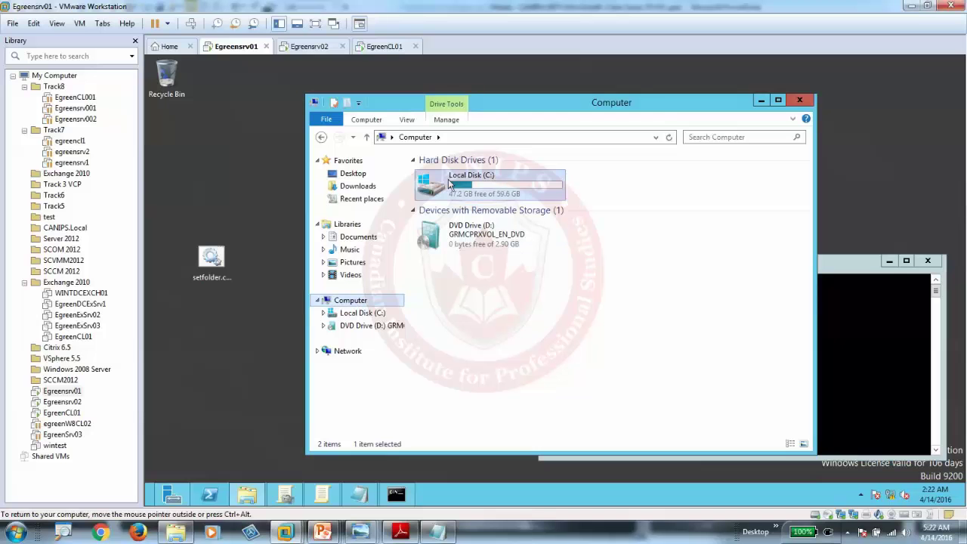
click(859, 336)
key(Up)
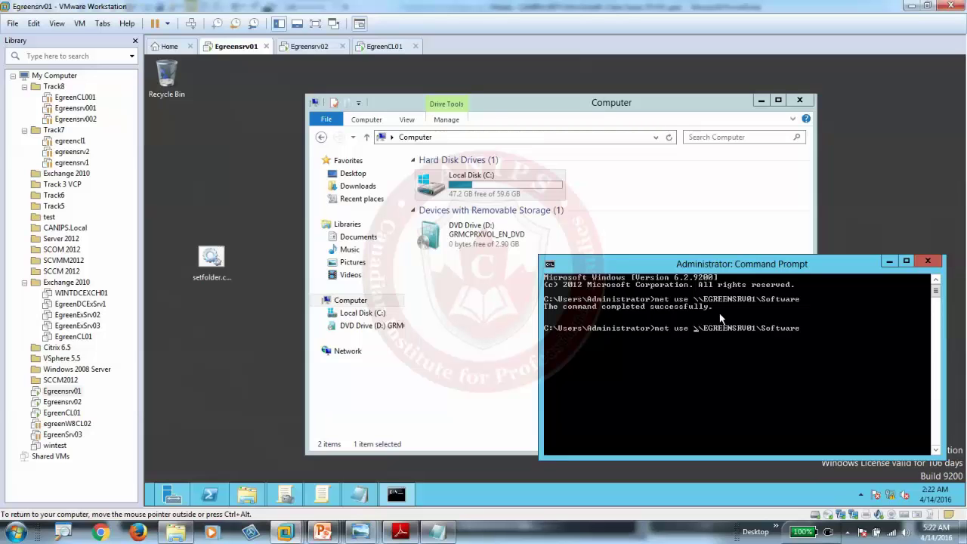
text(d)
key(BackSpace)
text(f:)
key(Return)
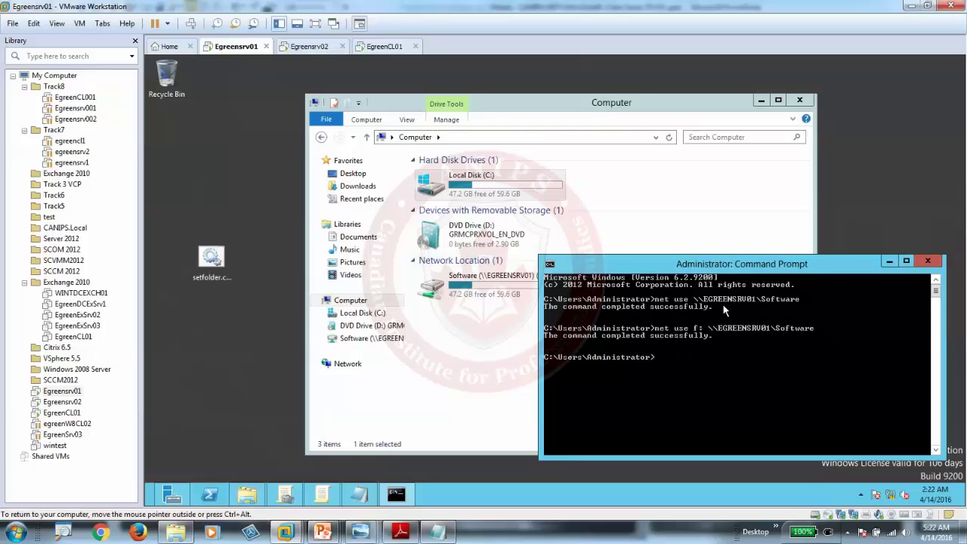
Step: Open the mapped Software (F:) drive and create a new folder in it
click(368, 340)
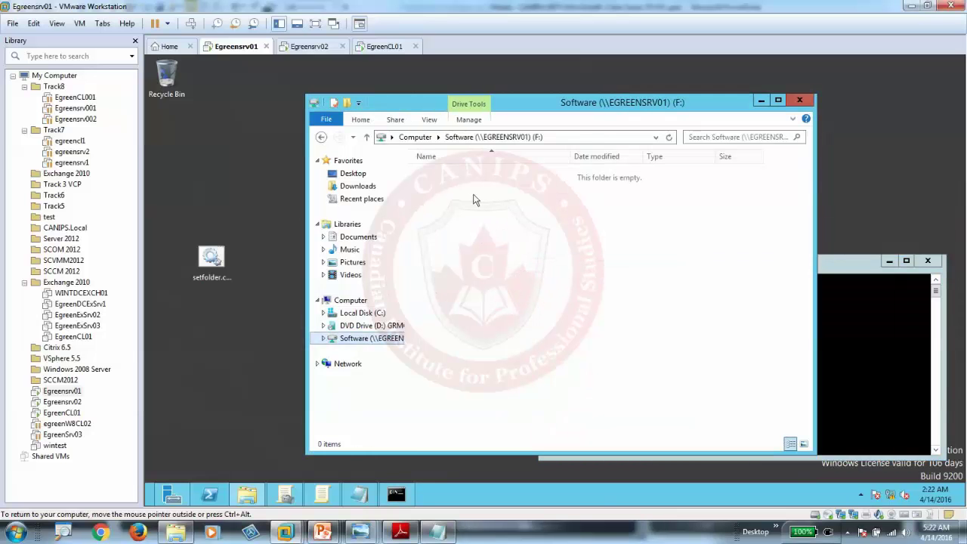
right_click(494, 217)
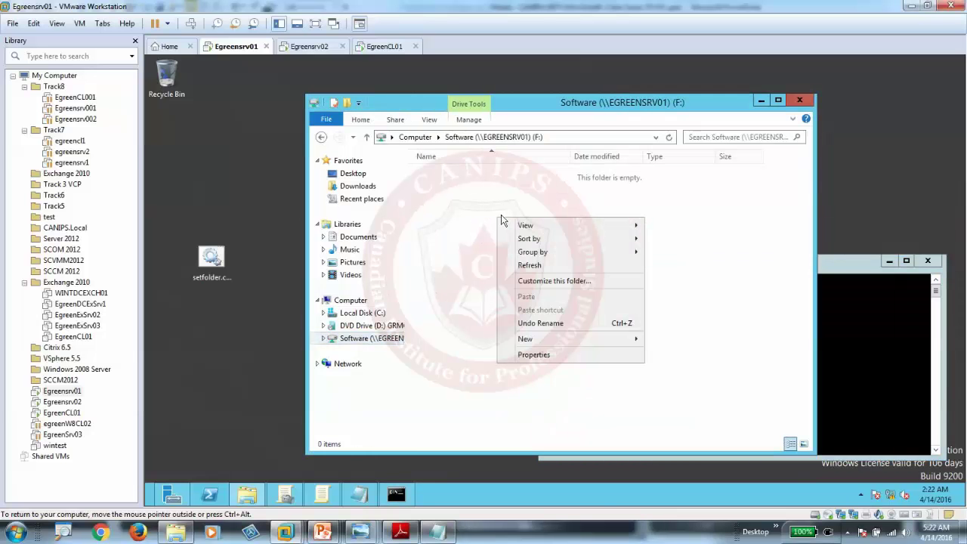
mouse_move(593, 339)
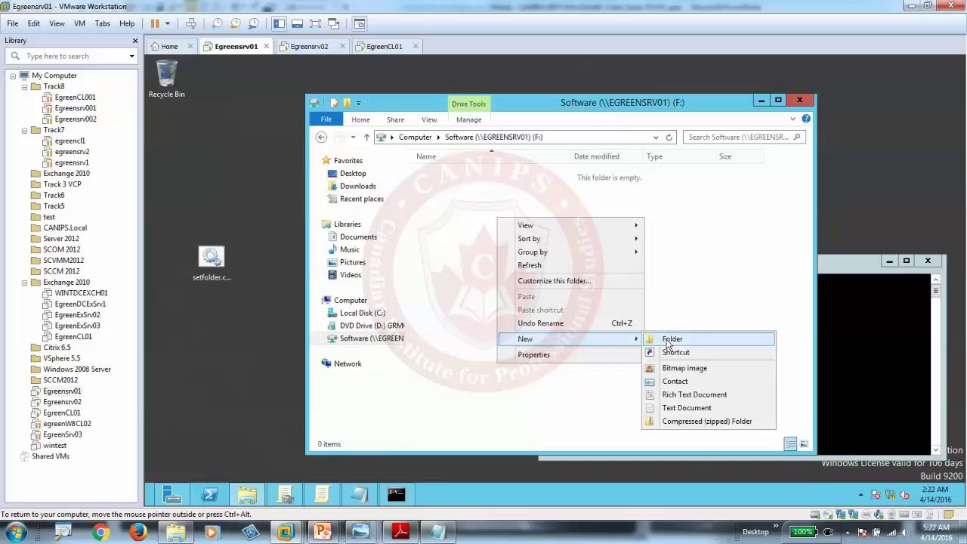
click(669, 341)
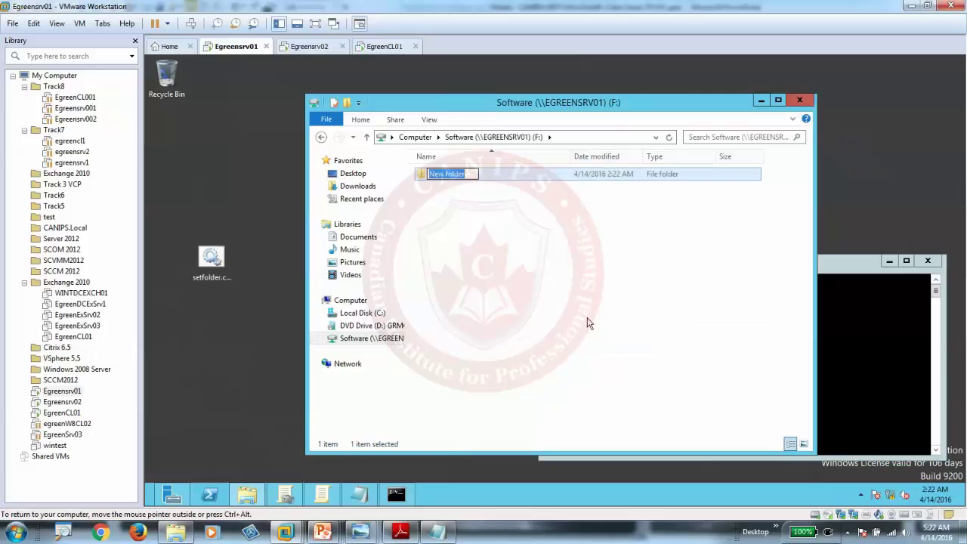
Step: Rename the new folder to Reports, then add a Rich Text Document named FinancialReports.rtf
text(Reports)
key(Return)
right_click(492, 229)
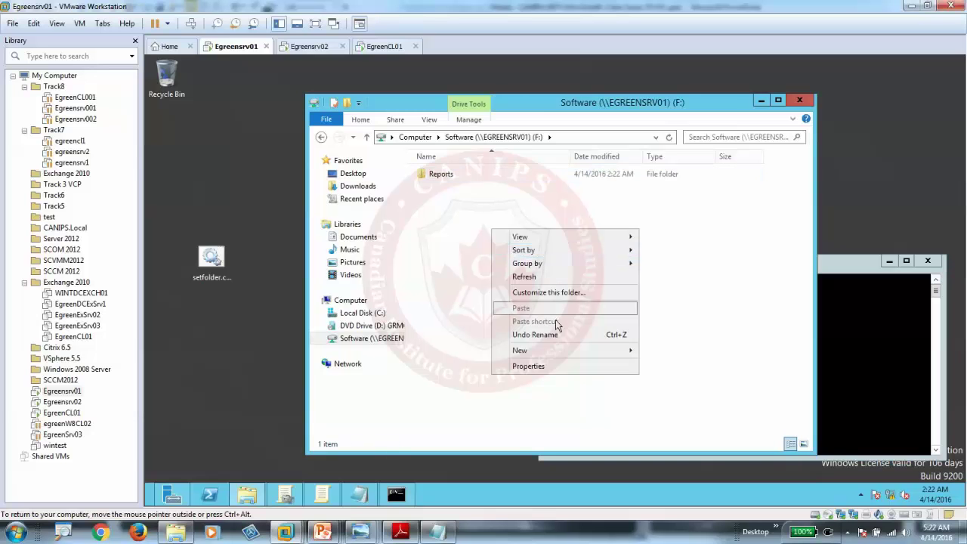
mouse_move(557, 349)
click(659, 409)
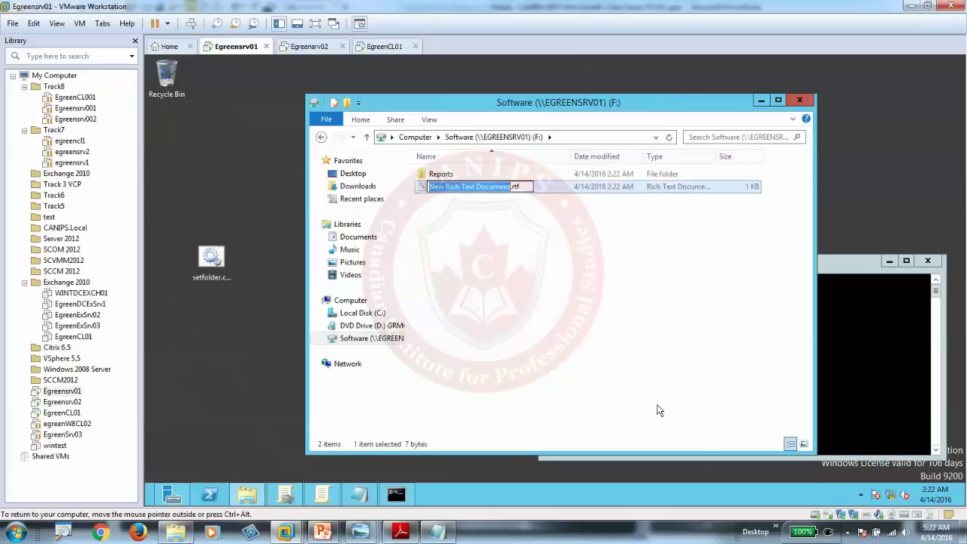
text(Financial)
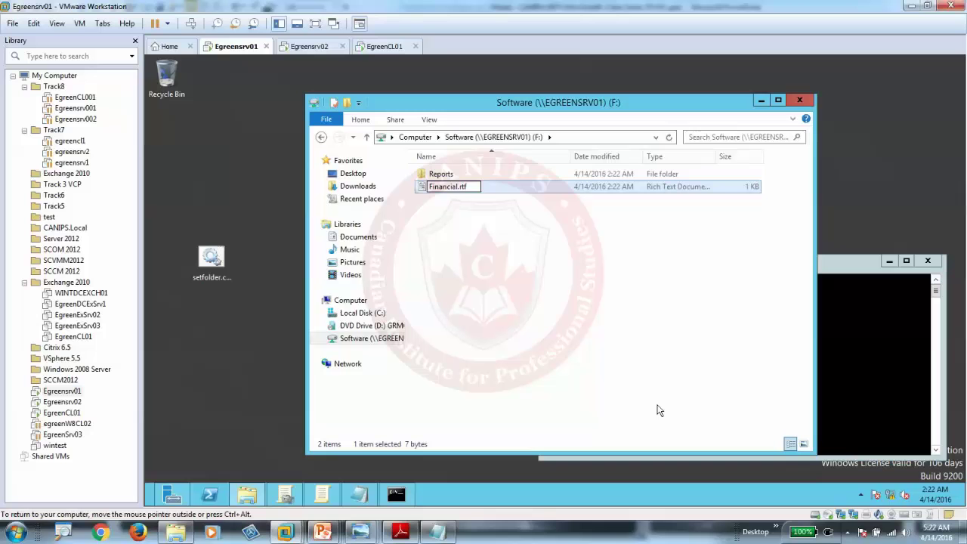
text(Reports)
key(Return)
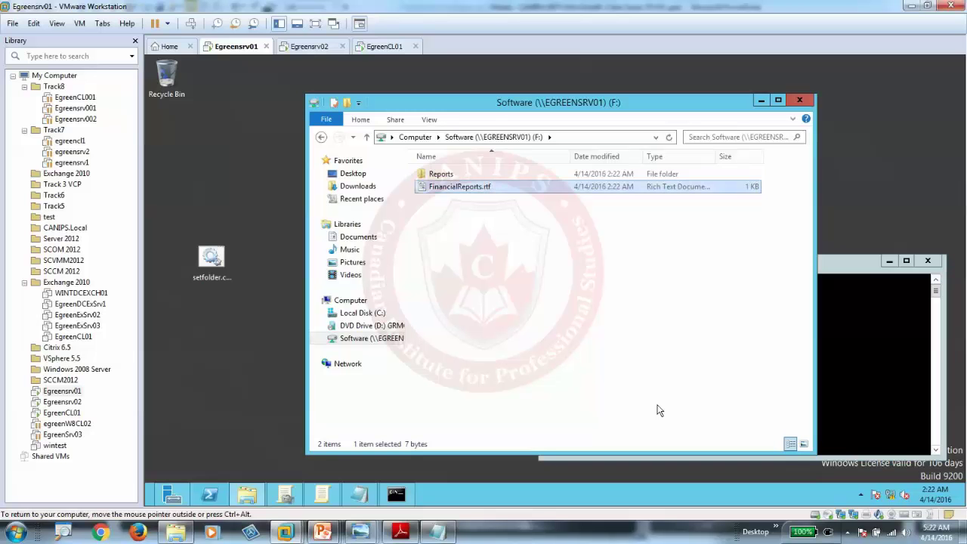
click(558, 318)
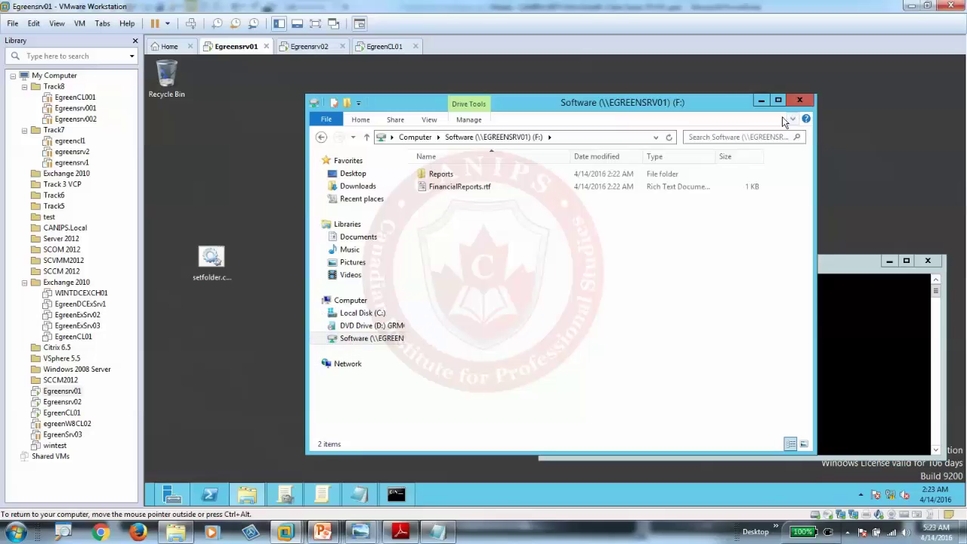
Step: Edit setfolder.cmd to read net use q: \\EGREENSRV01\Software, then close Notepad choosing Don't Save
right_click(210, 263)
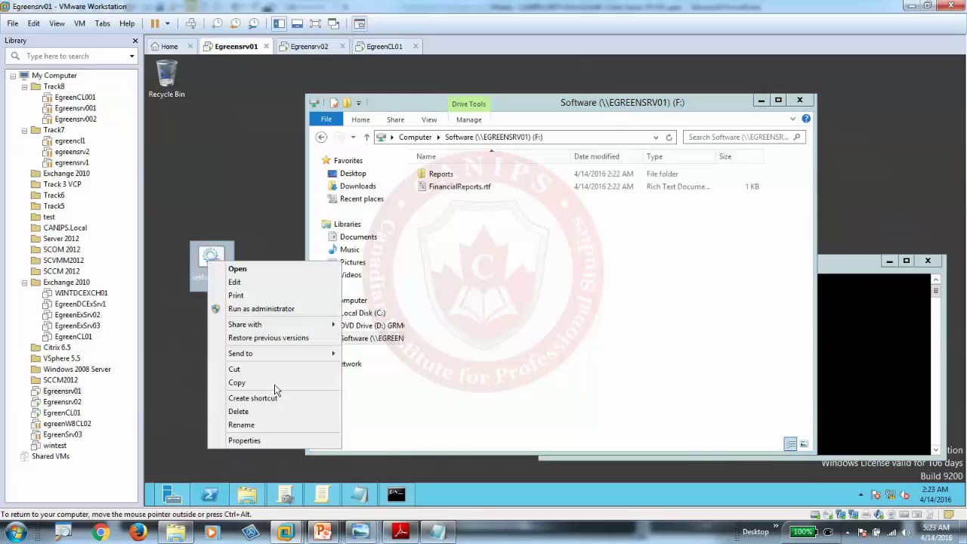
click(222, 283)
key(ctrl+a)
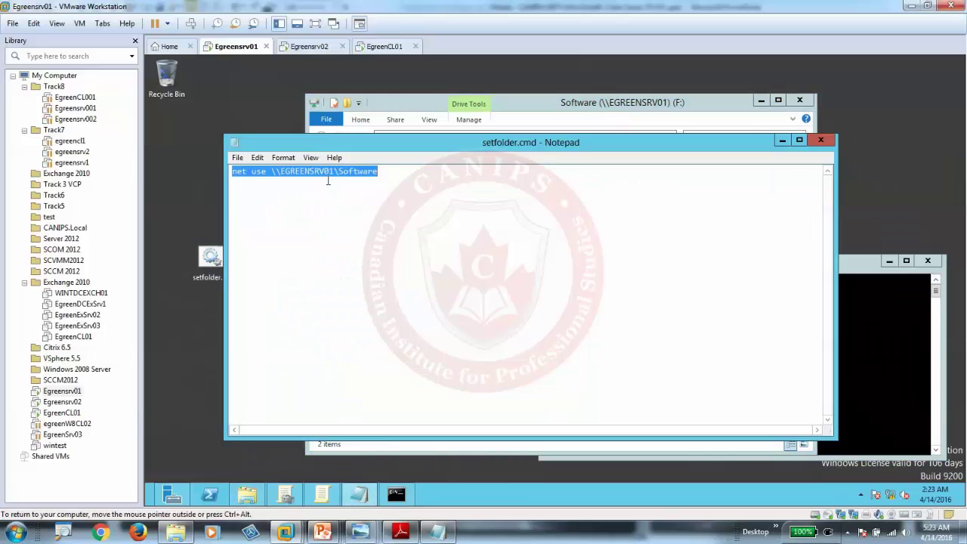
click(388, 175)
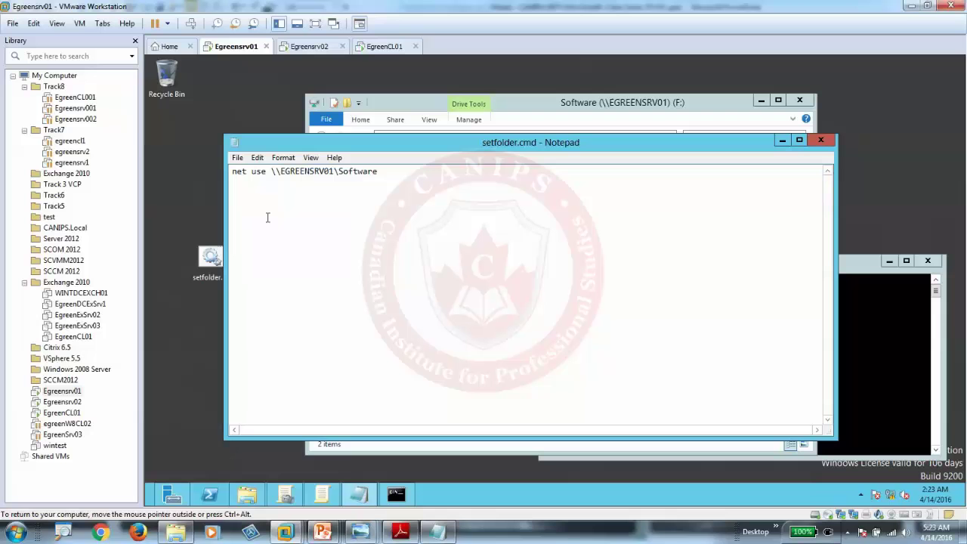
click(270, 171)
text(q:)
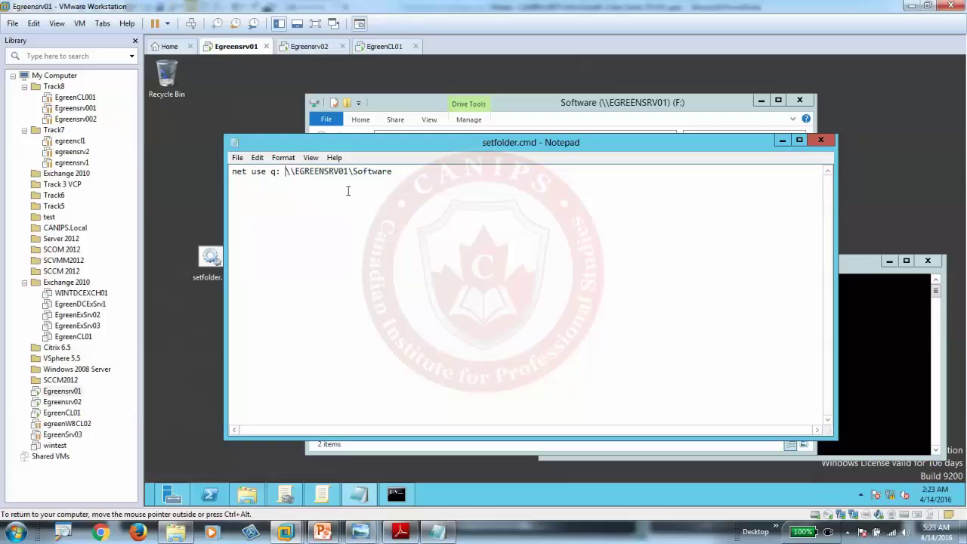
click(822, 141)
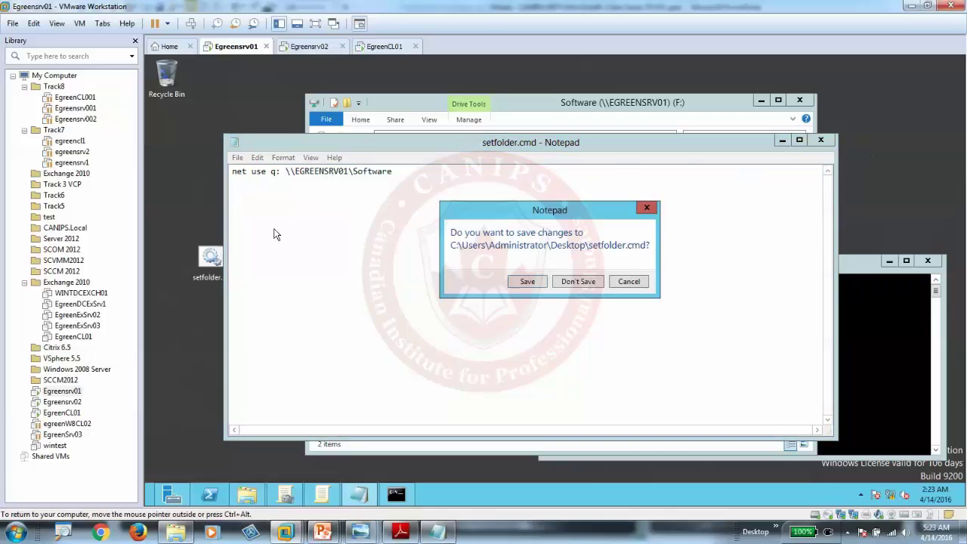
click(576, 282)
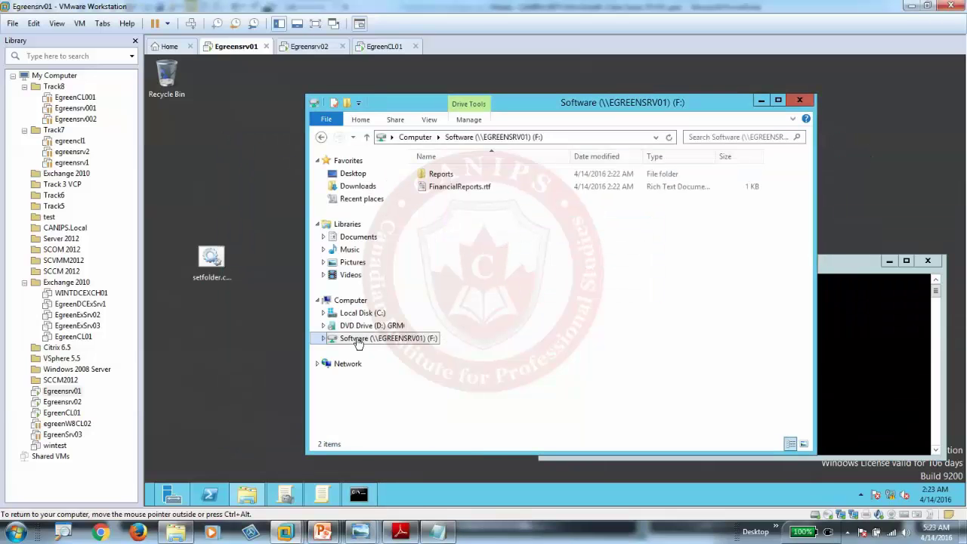
Step: Reopen the Default Domain Policy for editing and go to Computer Configuration > Windows Settings > Scripts
click(322, 496)
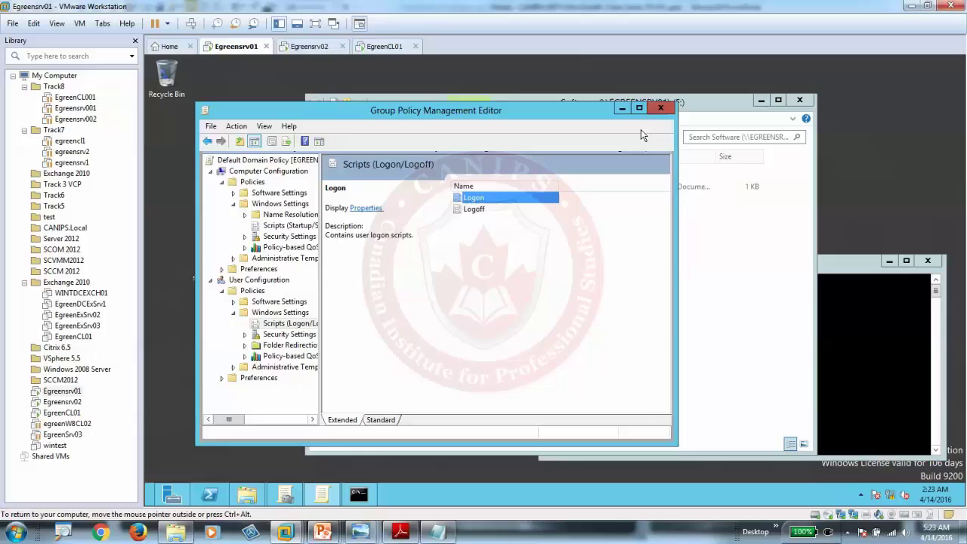
click(660, 108)
click(286, 495)
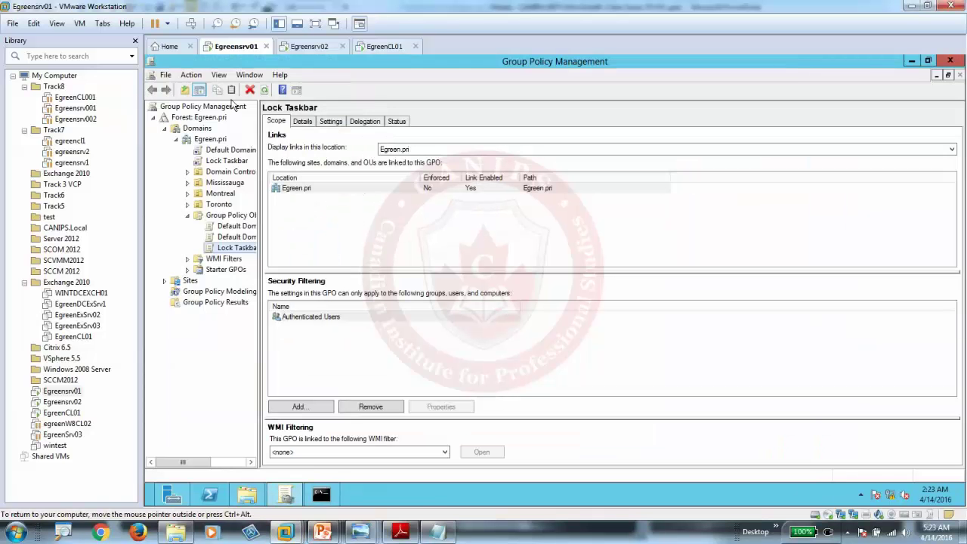
right_click(213, 153)
click(235, 158)
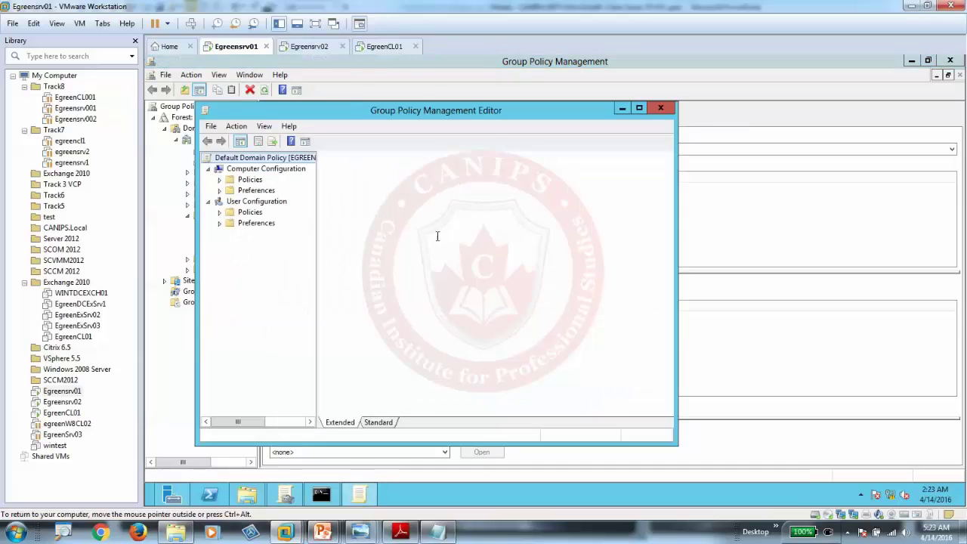
click(219, 179)
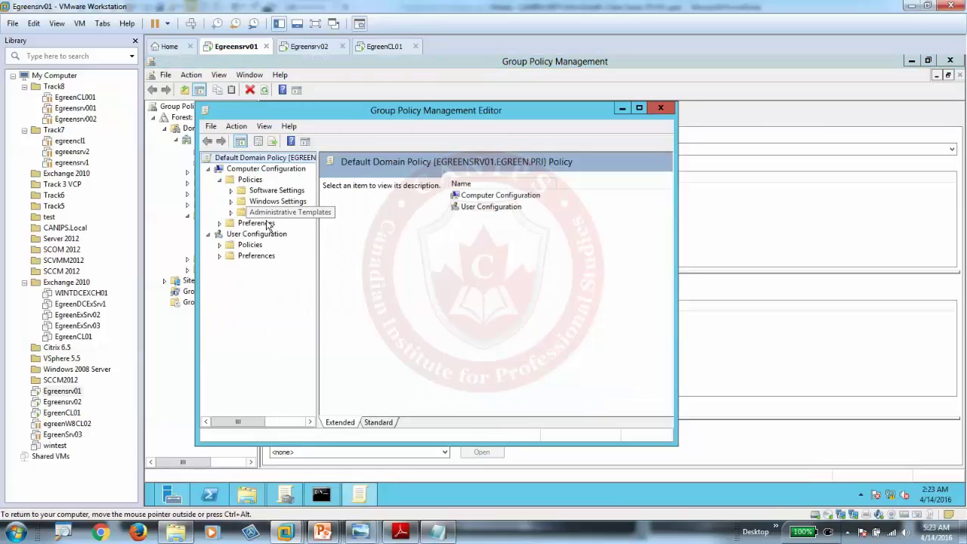
click(277, 200)
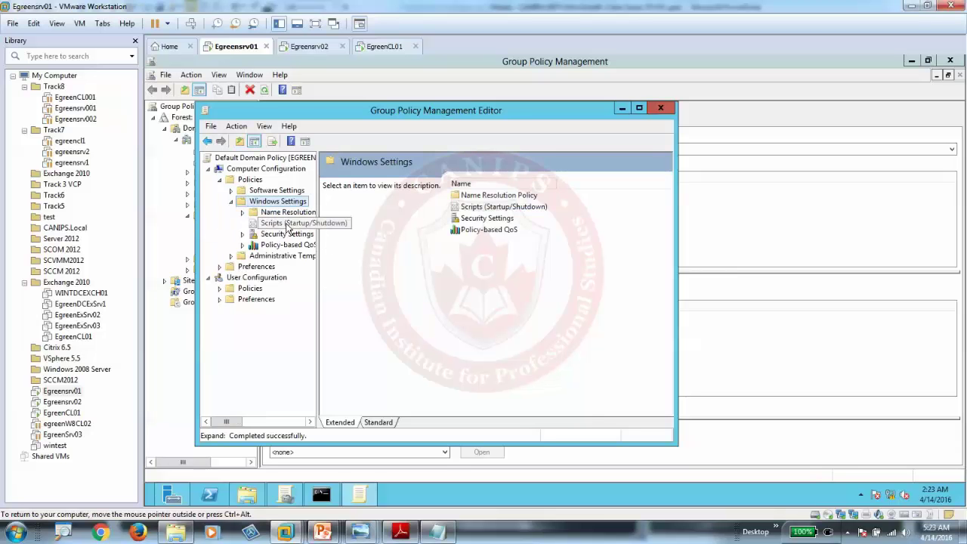
click(287, 223)
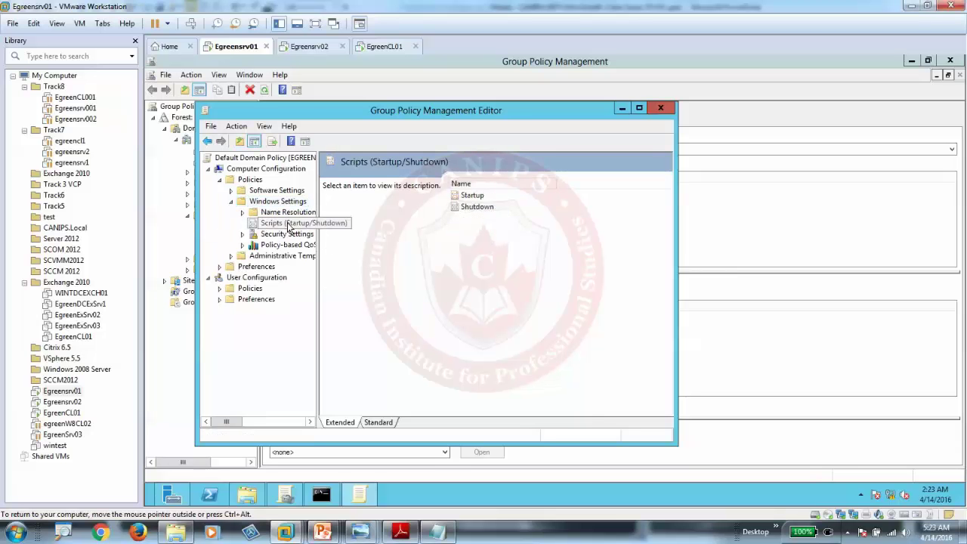
Step: View the Startup scripts' stored files, find the folder empty, and close all editor windows
double_click(470, 198)
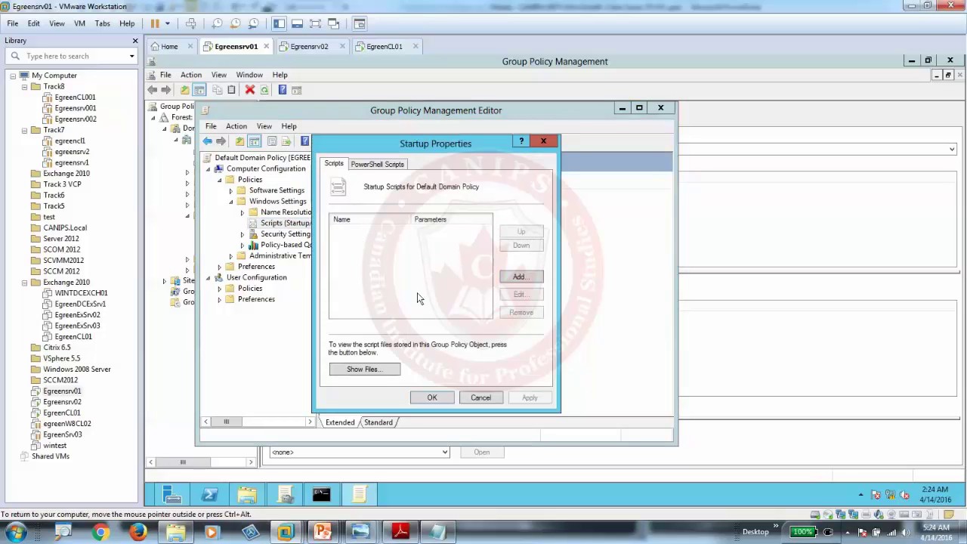
click(368, 374)
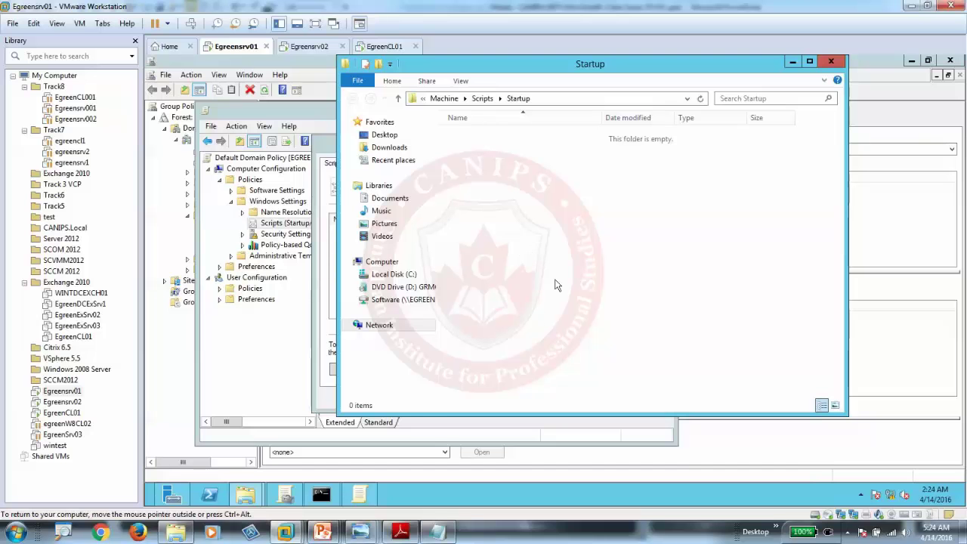
mouse_move(245, 495)
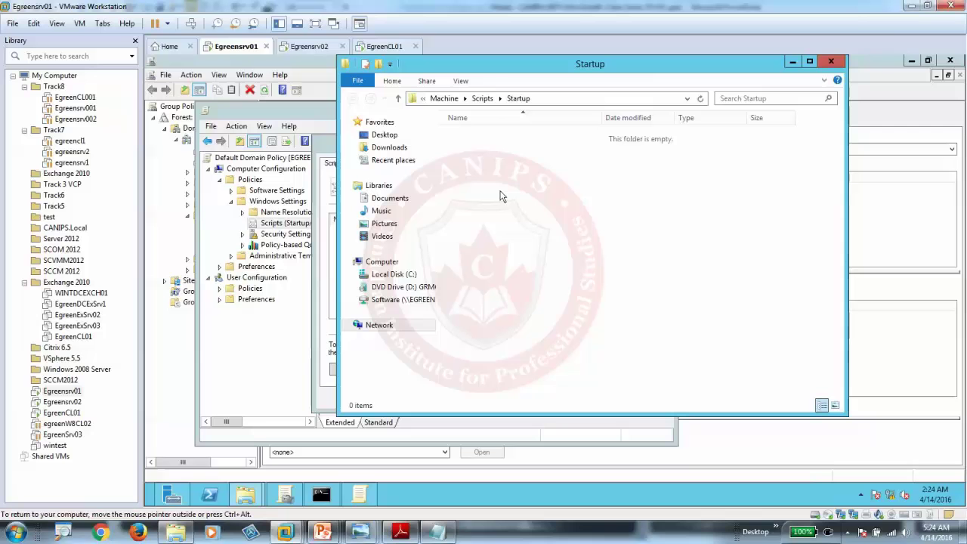
click(831, 61)
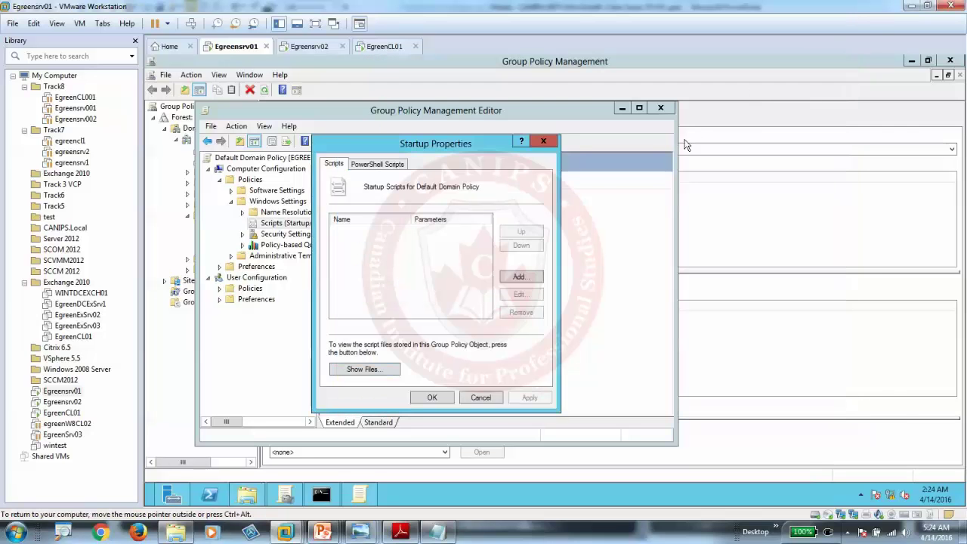
click(543, 142)
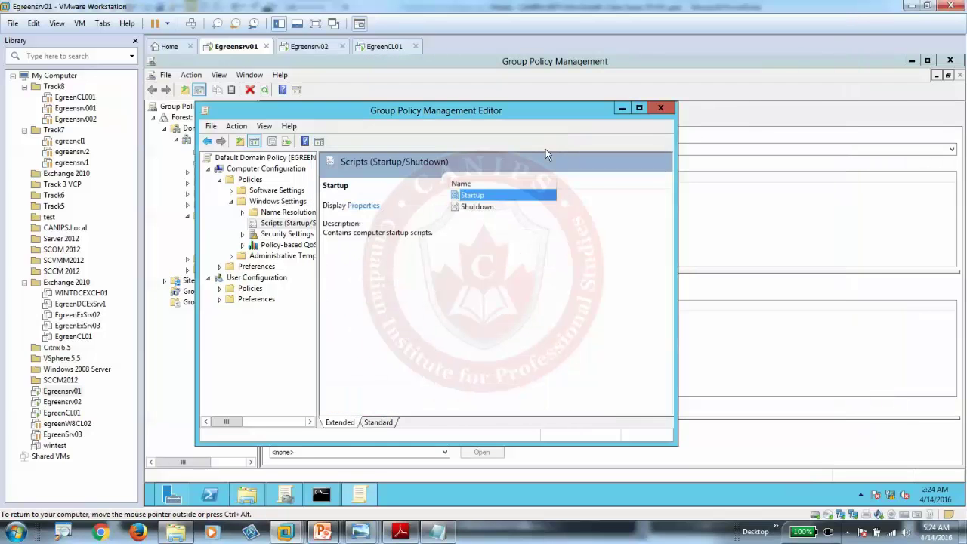
click(659, 109)
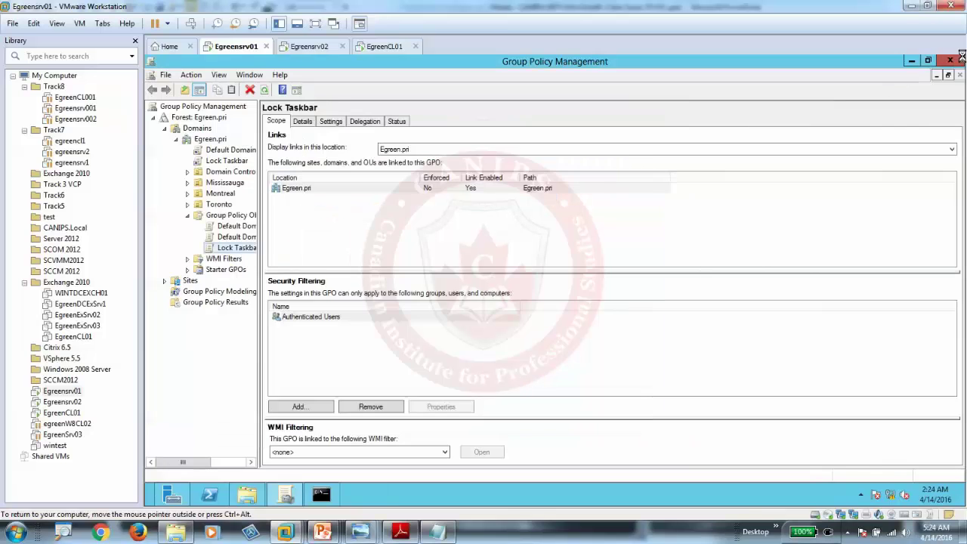
Step: Close the open windows and copy setfolder.cmd from the desktop
click(956, 60)
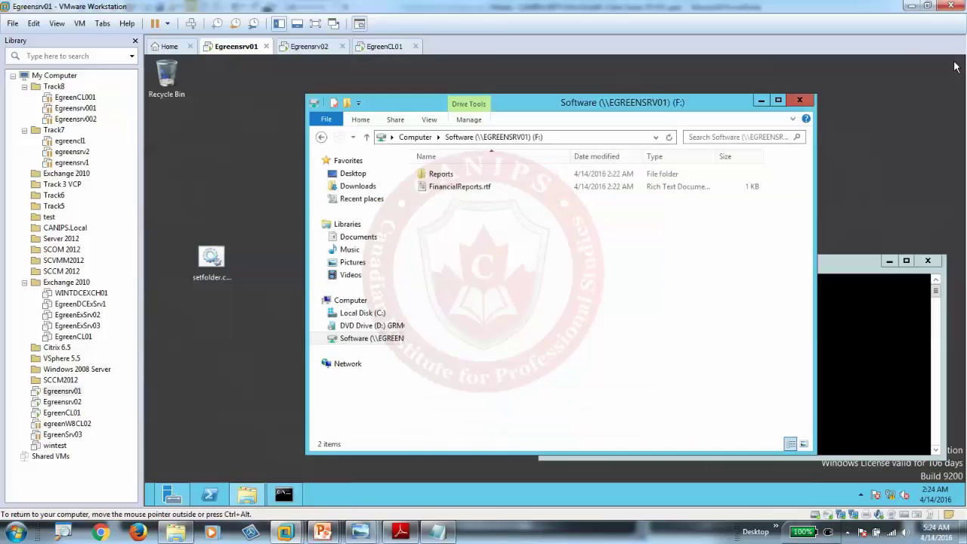
click(800, 101)
click(927, 260)
drag(213, 260, 181, 134)
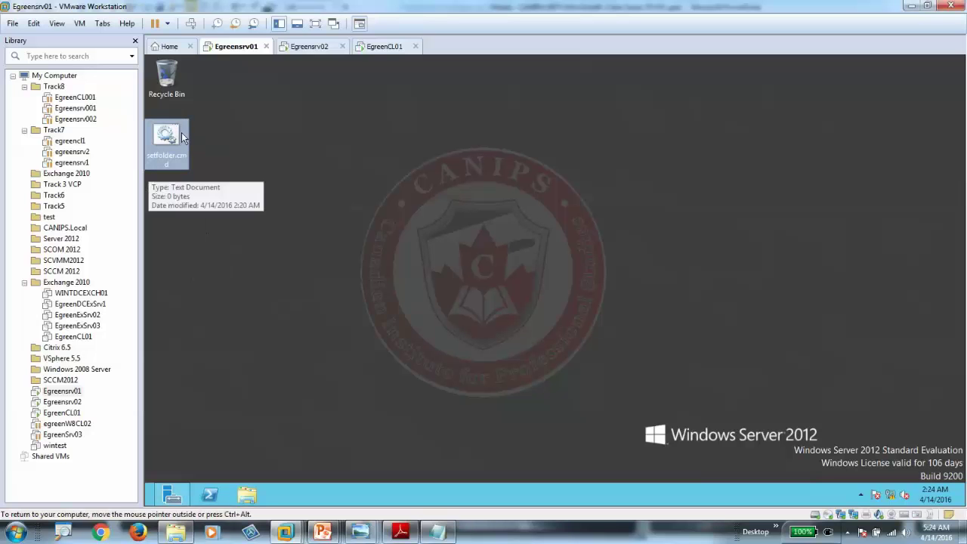
right_click(164, 135)
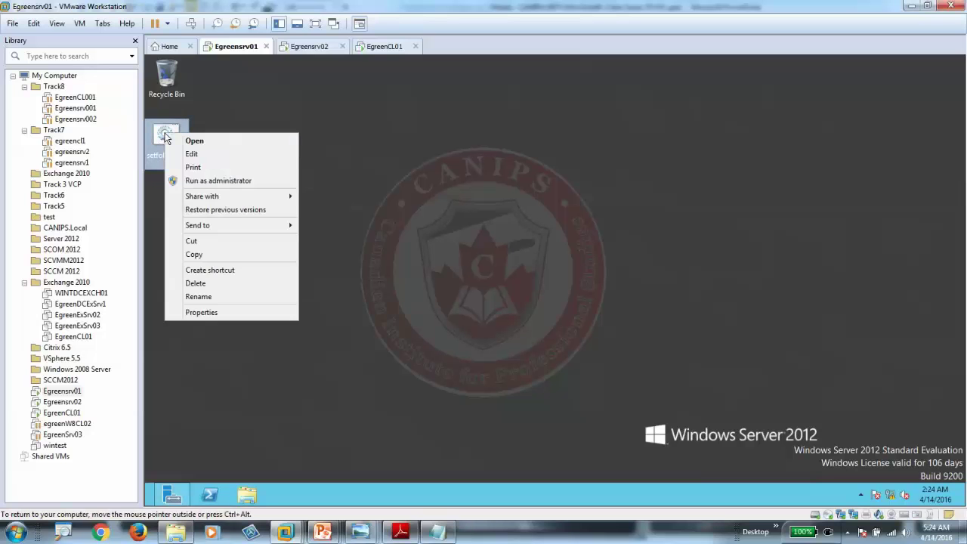
click(206, 255)
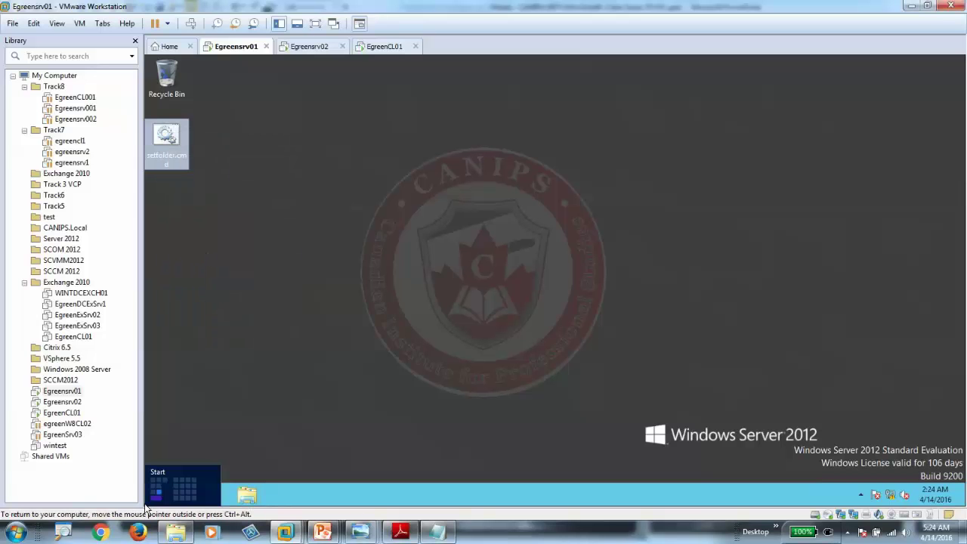
Step: Launch Group Policy Management from Server Manager's Tools menu
click(148, 503)
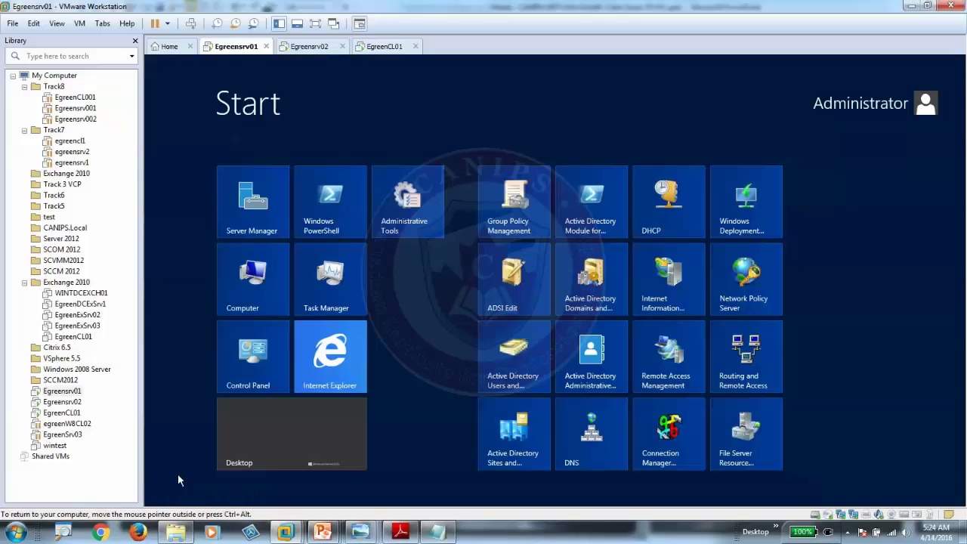
click(269, 432)
click(210, 494)
click(173, 494)
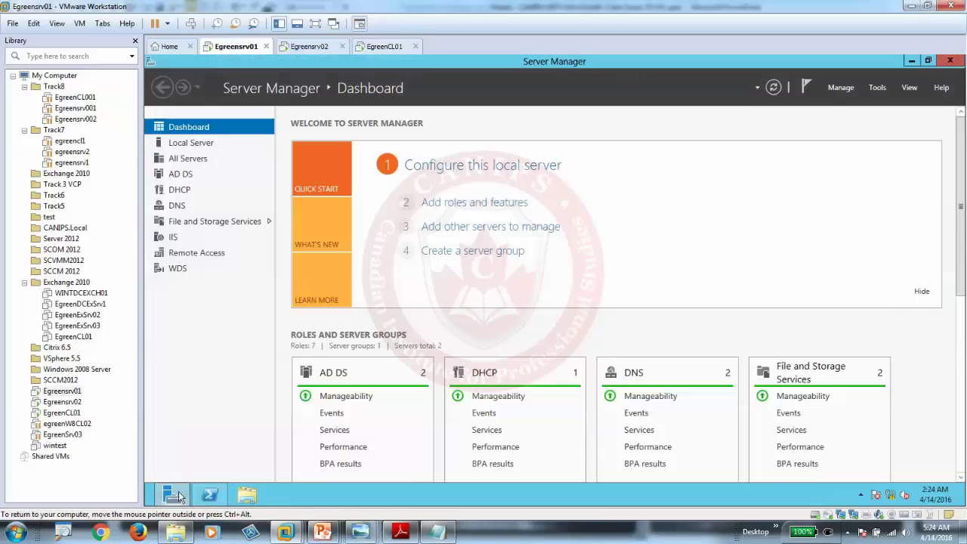
click(876, 87)
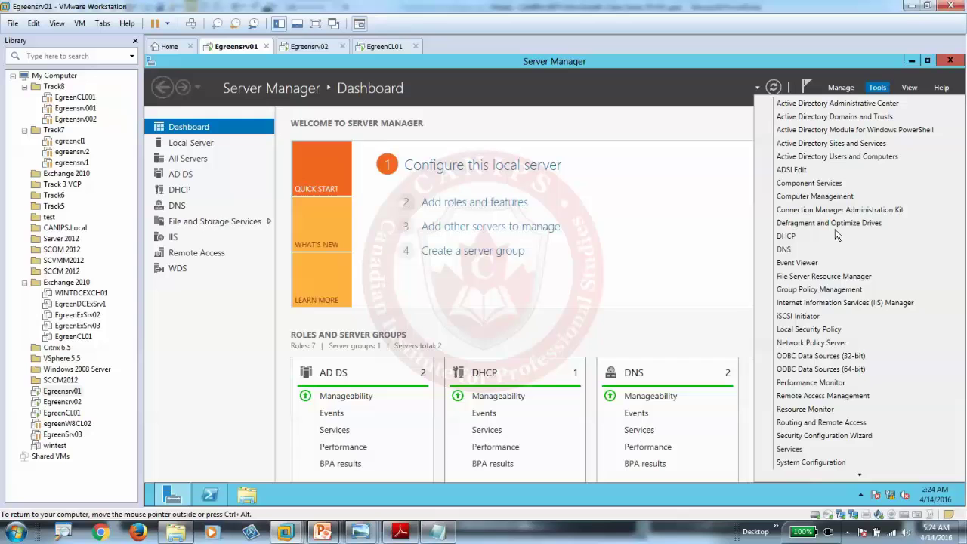
click(834, 291)
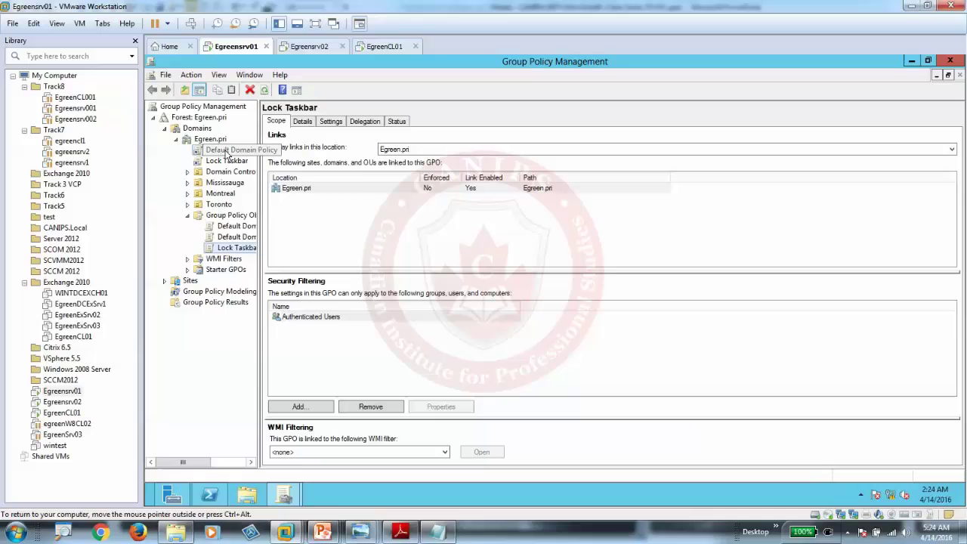
Step: Edit the Default Domain Policy and show the files of Computer Configuration's Startup scripts
right_click(215, 161)
click(266, 158)
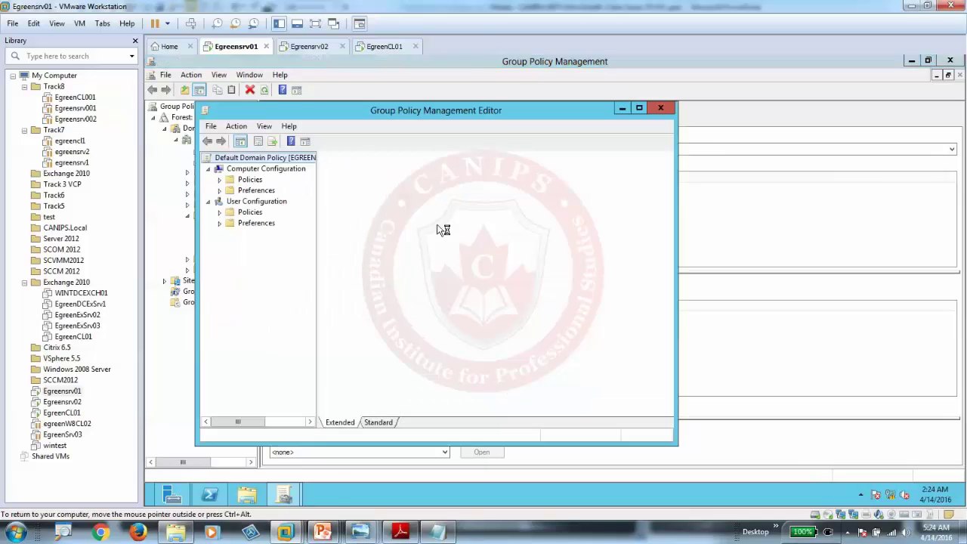
click(251, 180)
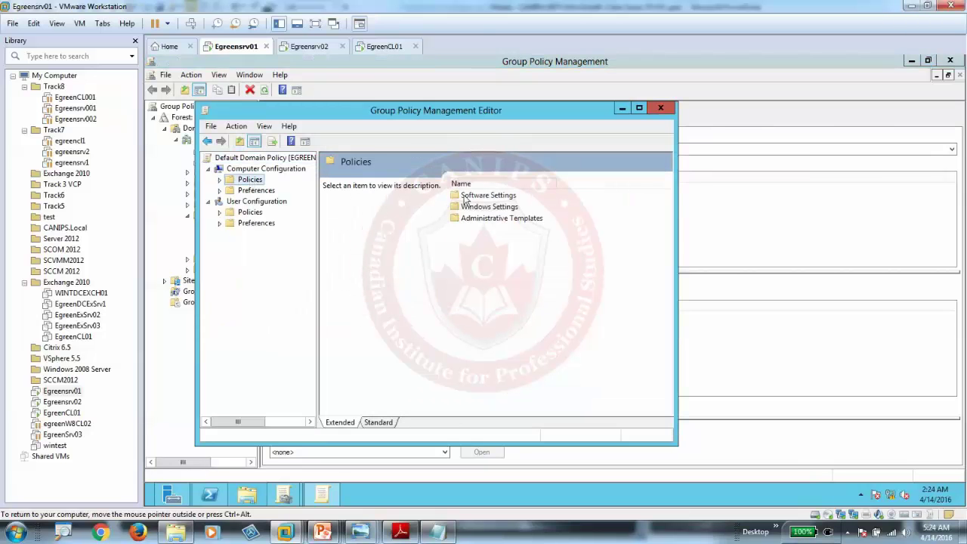
double_click(489, 209)
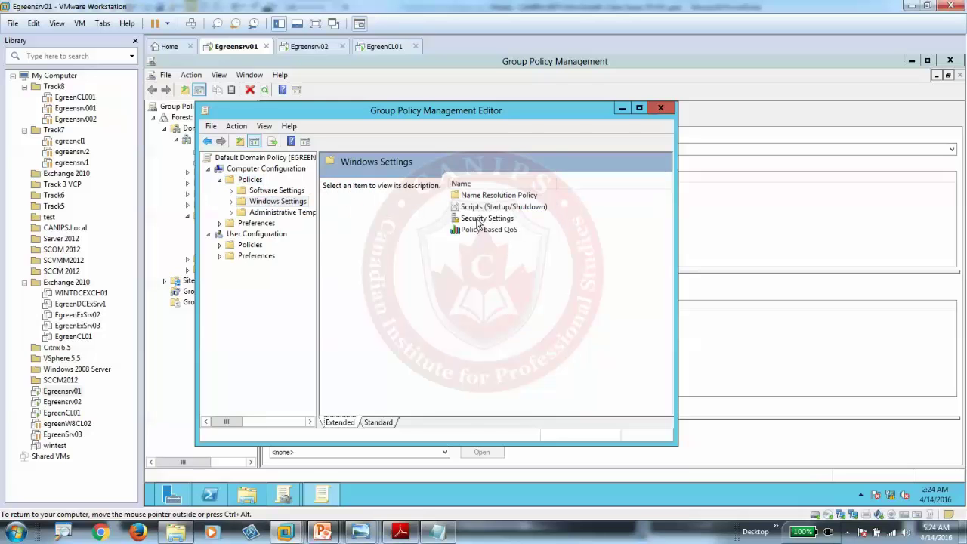
double_click(484, 207)
double_click(470, 196)
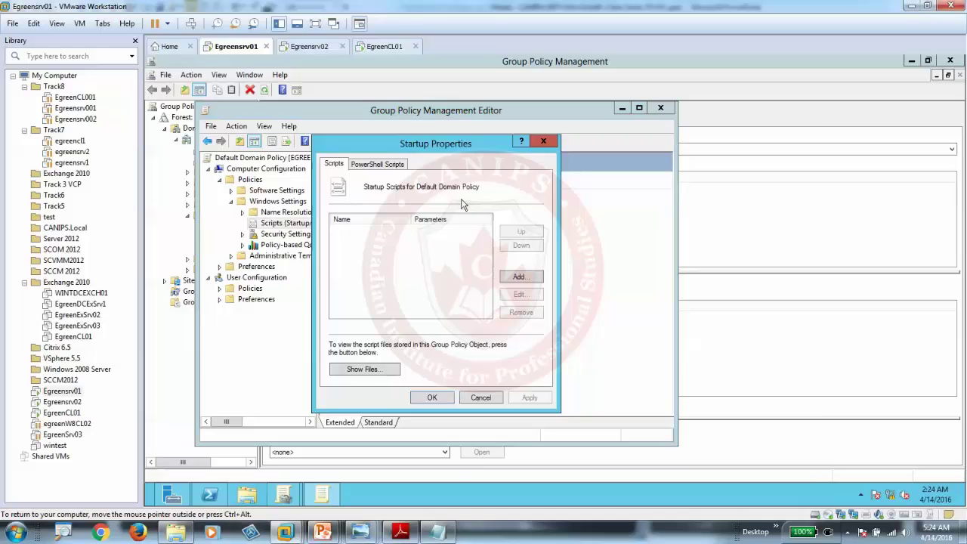
click(370, 370)
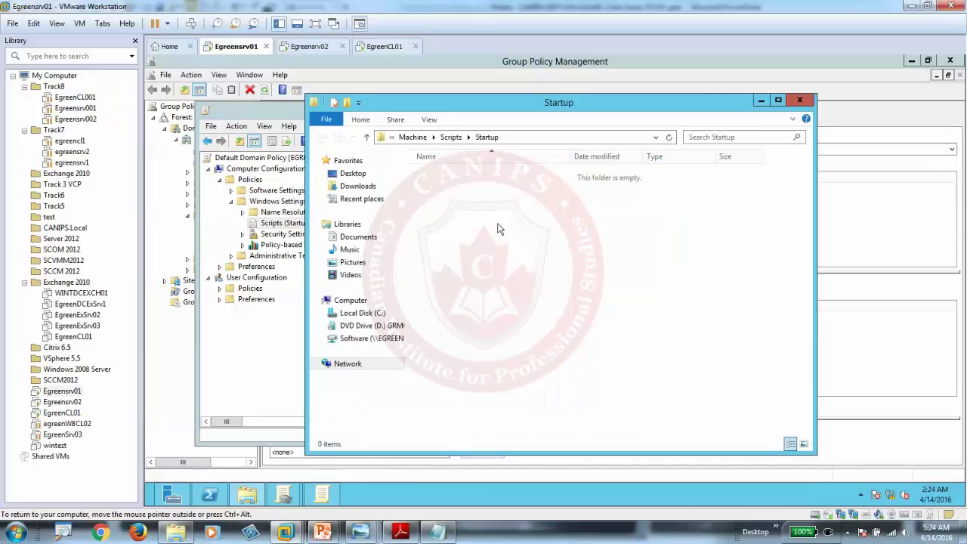
Step: Paste setfolder.cmd into the Startup folder and copy the folder's full path
right_click(497, 225)
click(529, 303)
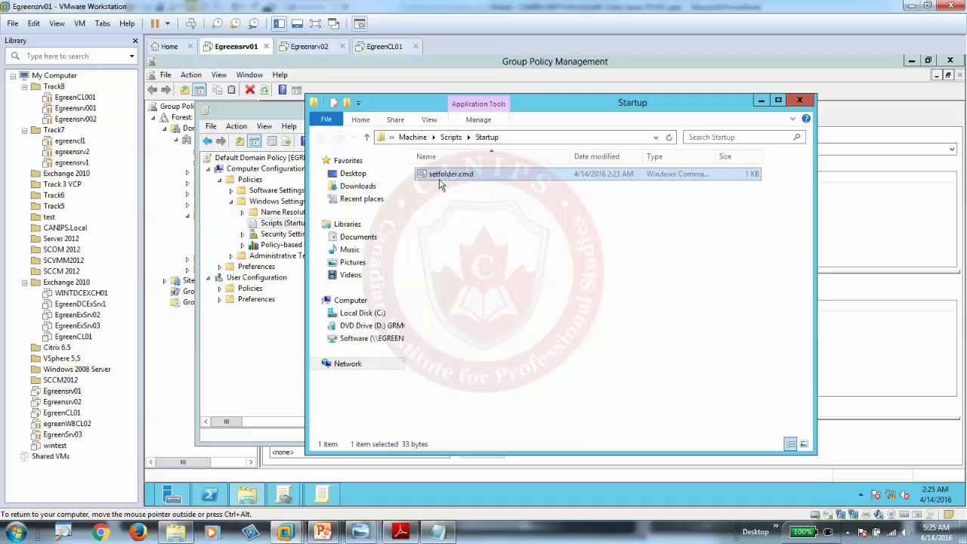
click(529, 138)
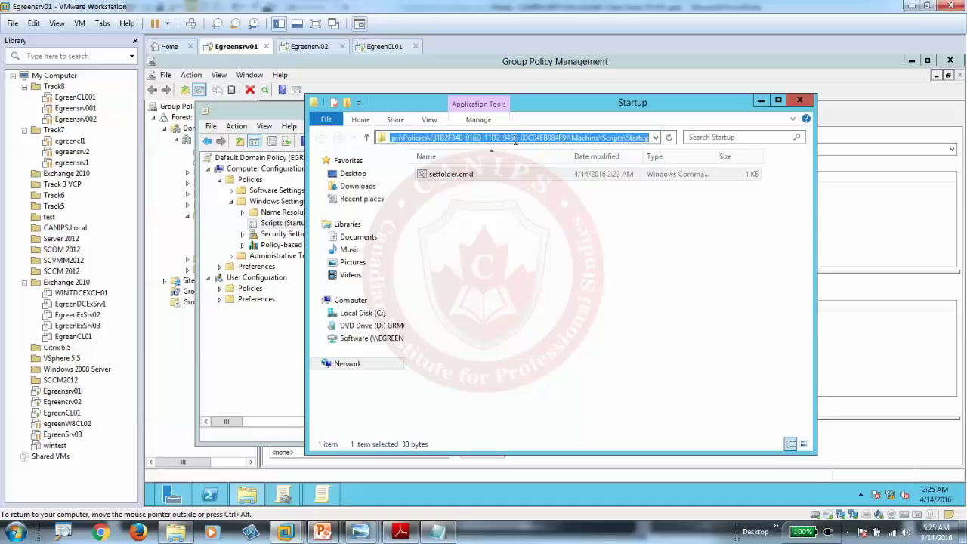
right_click(517, 141)
click(551, 174)
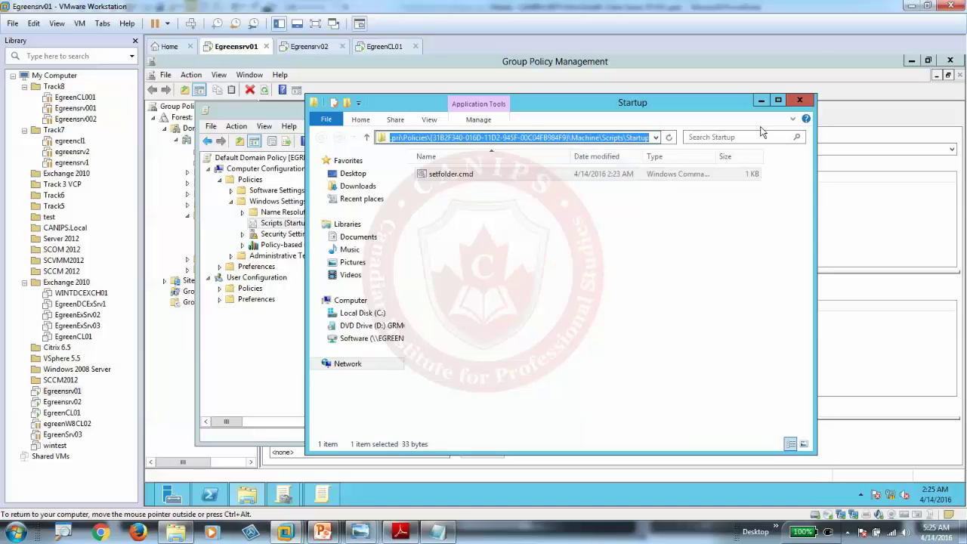
click(798, 100)
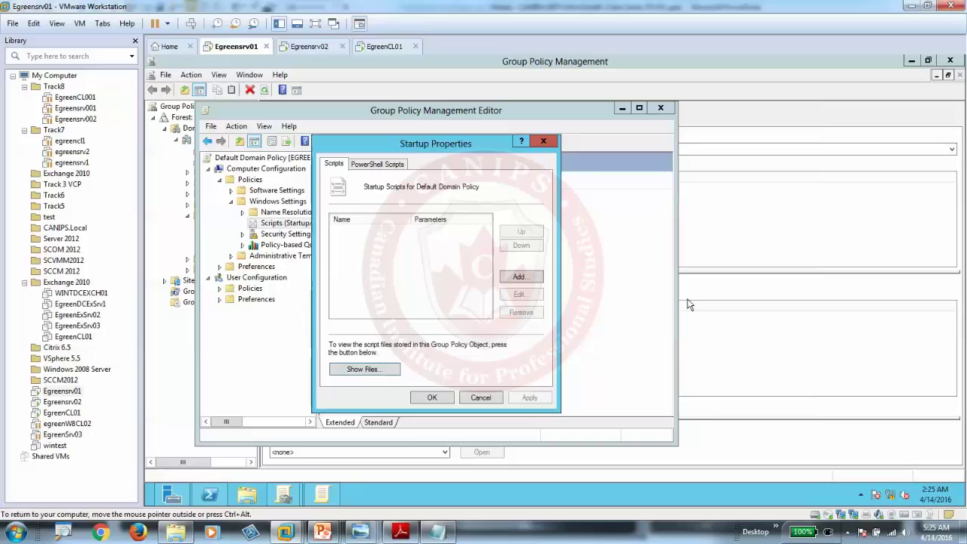
Step: Add setfolder.cmd as a startup script by browsing to the pasted Startup folder path
click(519, 279)
click(546, 234)
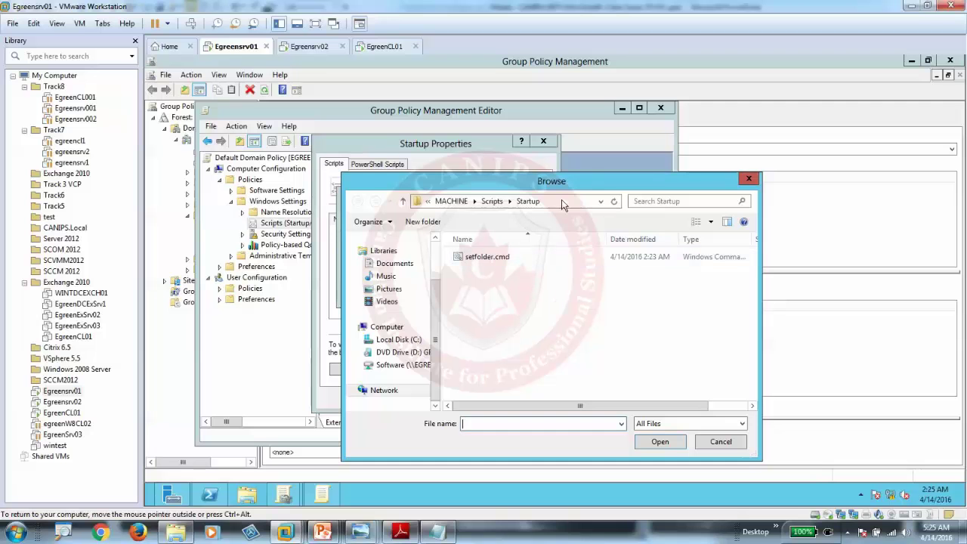
click(564, 201)
click(562, 201)
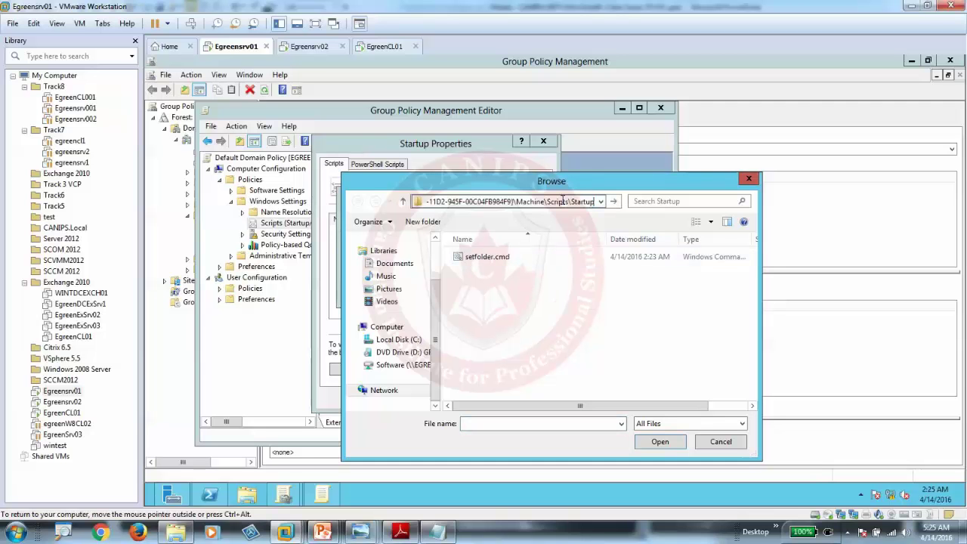
key(Return)
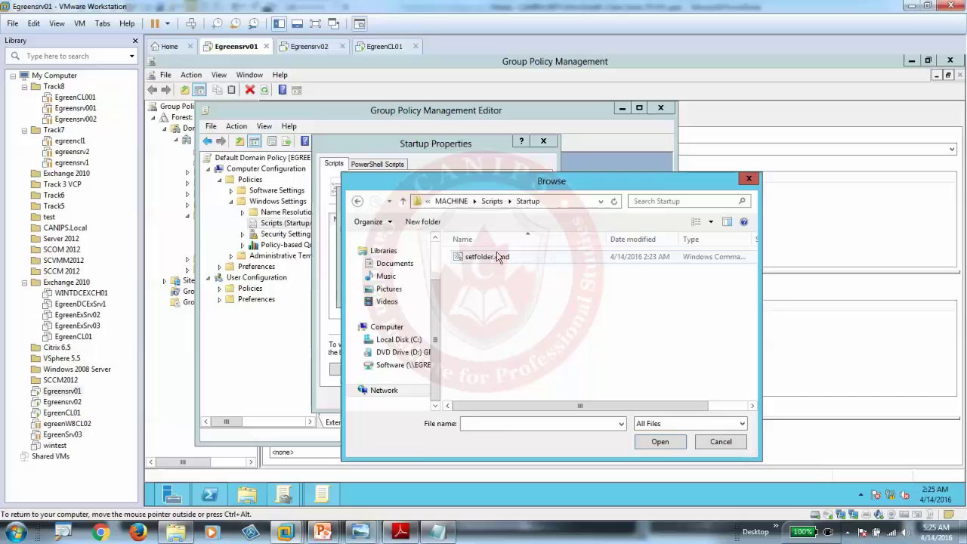
double_click(485, 259)
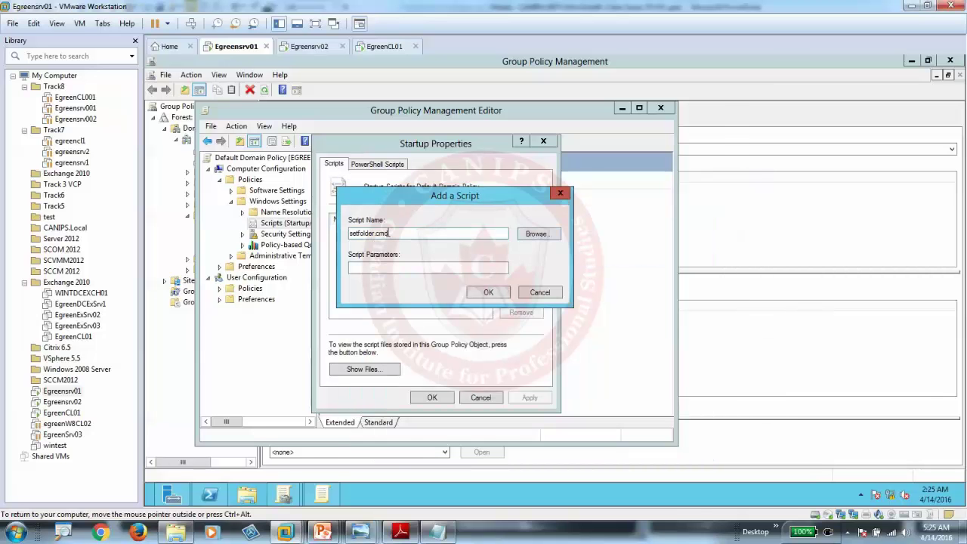
click(490, 295)
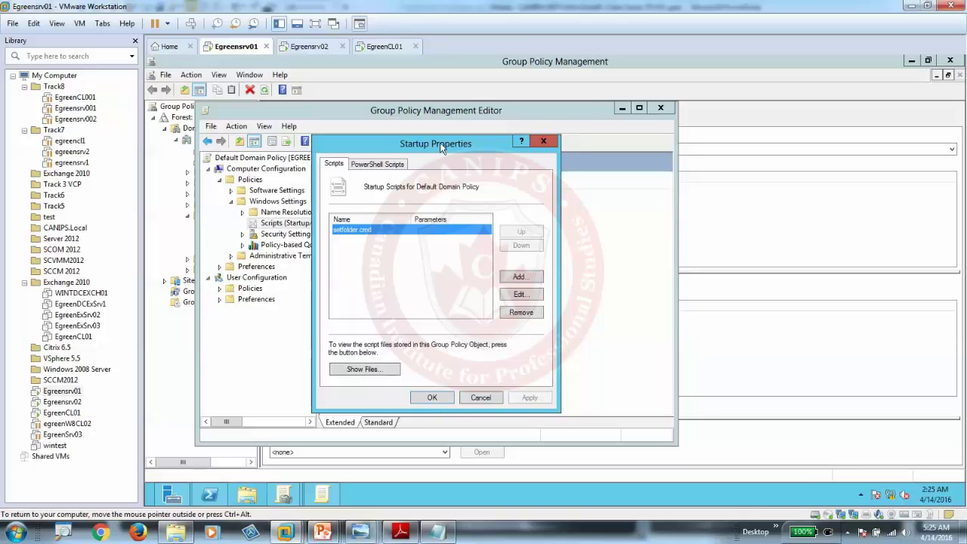
Step: Confirm the Startup Properties with OK and close the Group Policy Management Editor
click(379, 163)
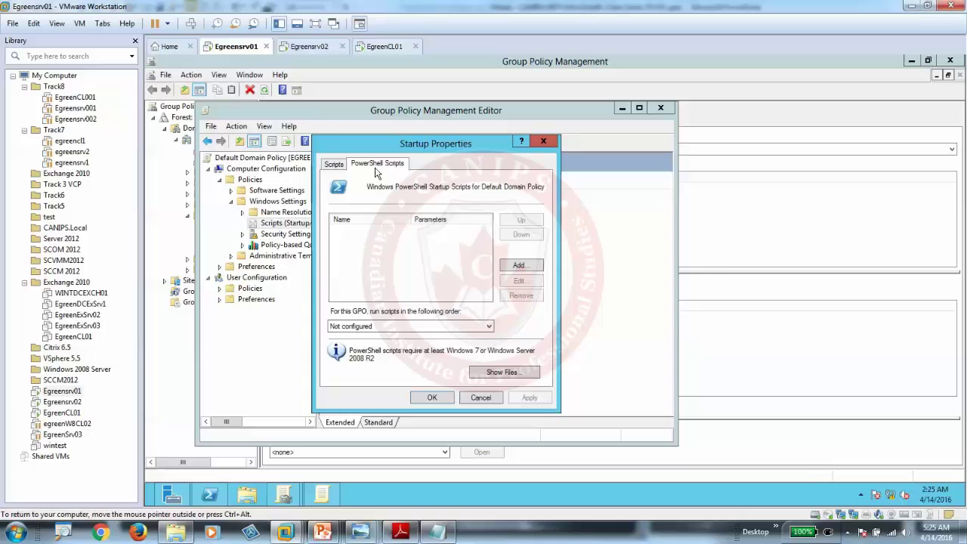
click(334, 164)
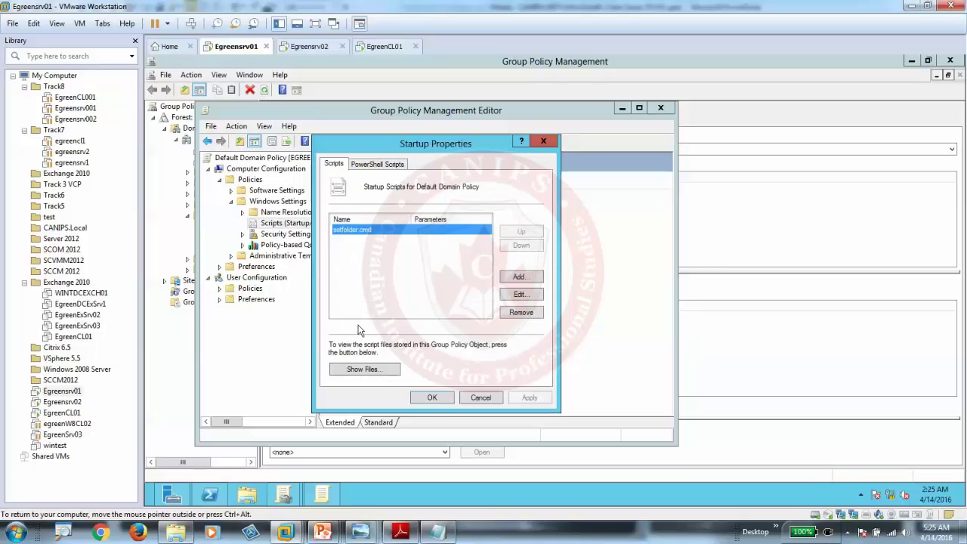
click(431, 398)
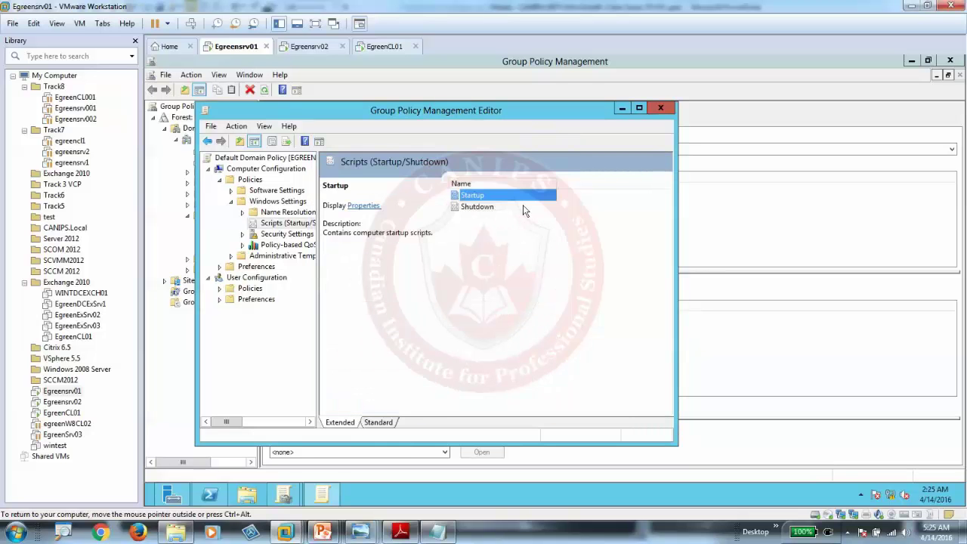
click(659, 109)
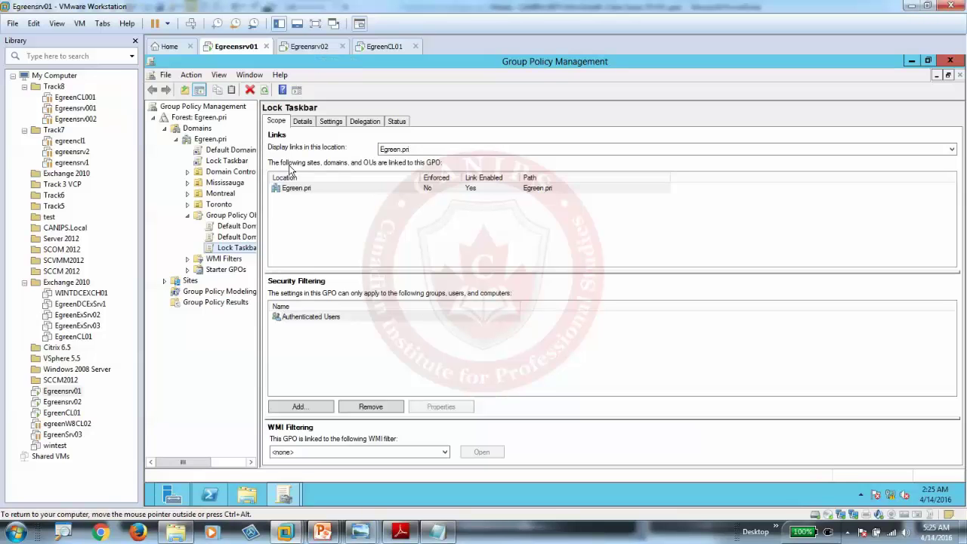
Step: On Egreensrv02, run gpupdate from a Command Prompt
click(314, 50)
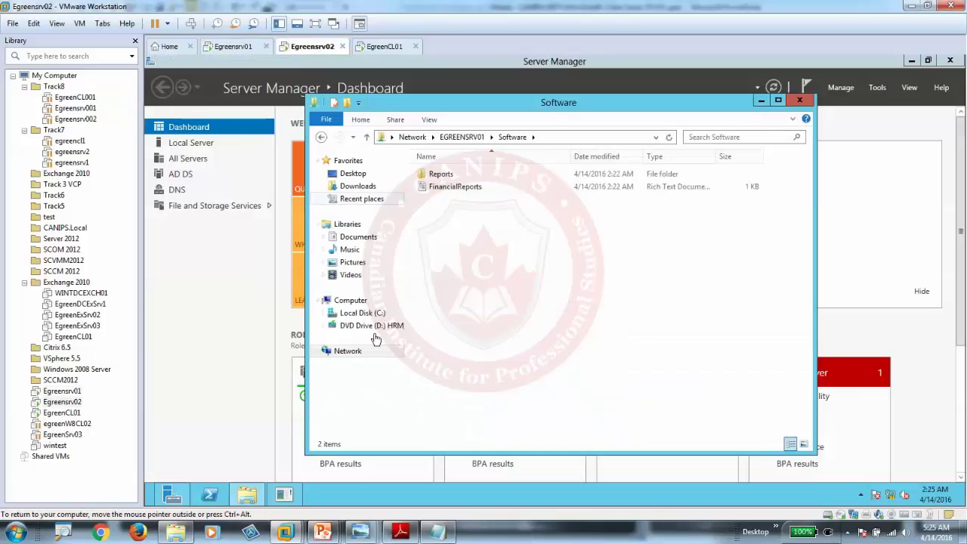
click(348, 301)
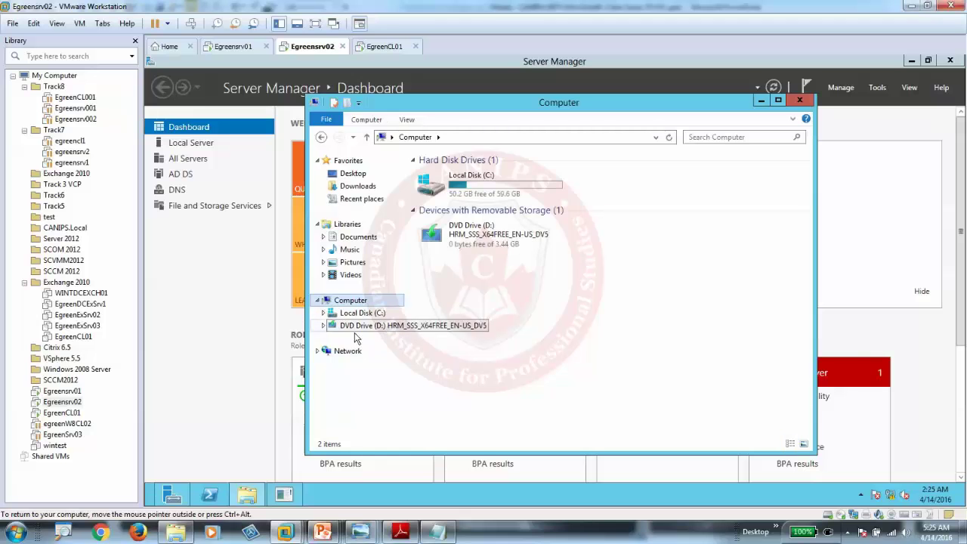
click(149, 506)
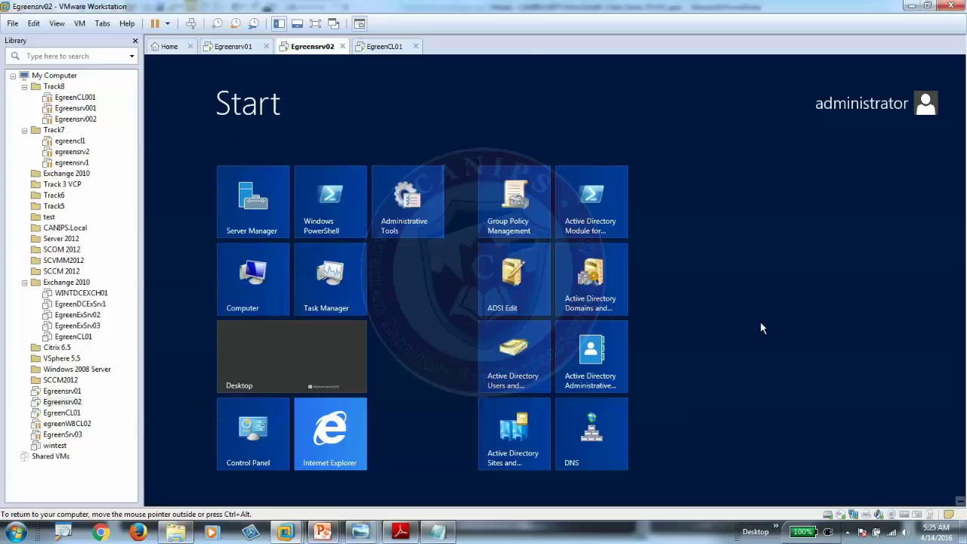
text(cmd)
key(Return)
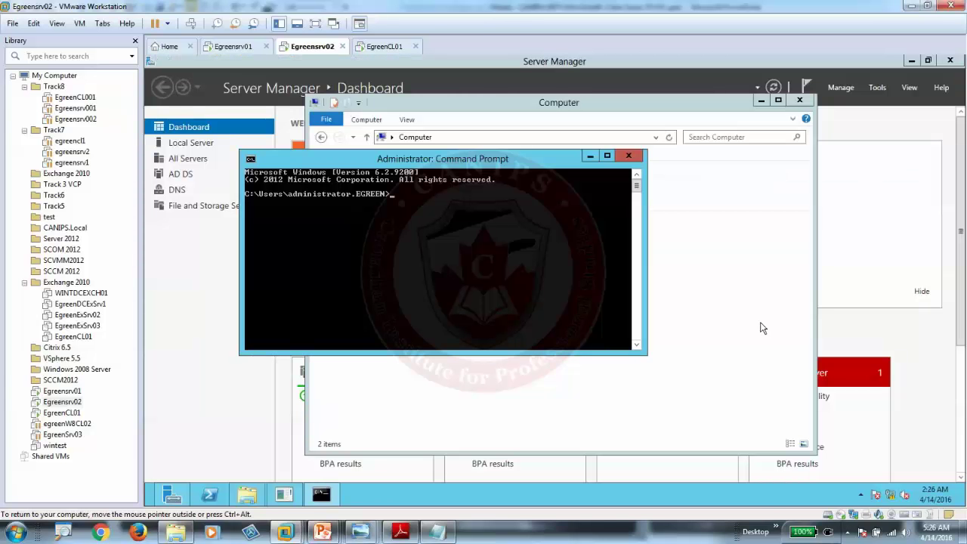
text(gpu)
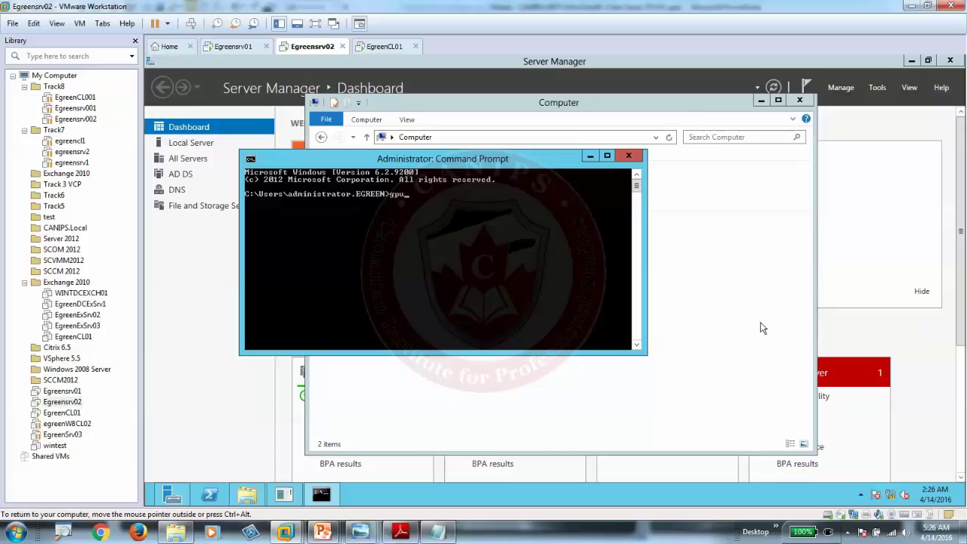
text(pdate)
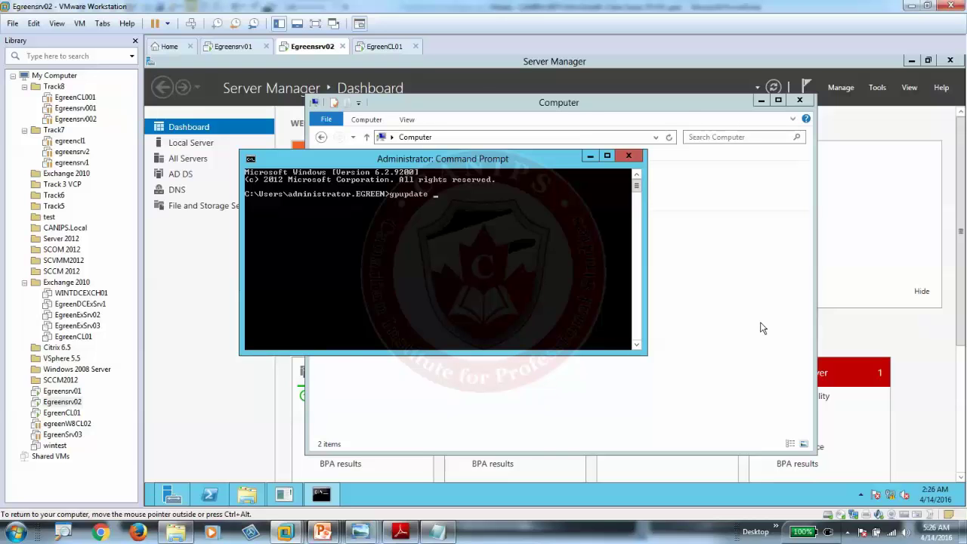
key(Return)
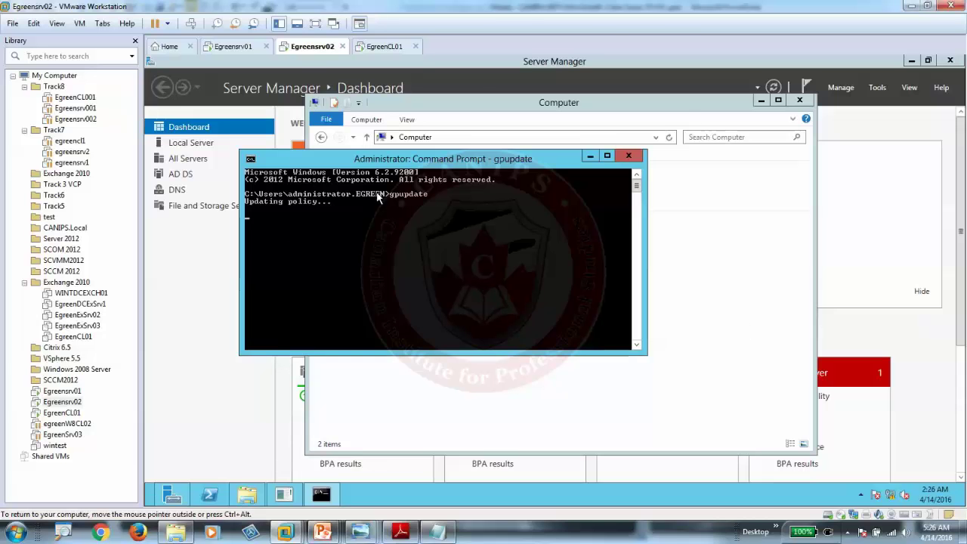
drag(429, 160, 696, 213)
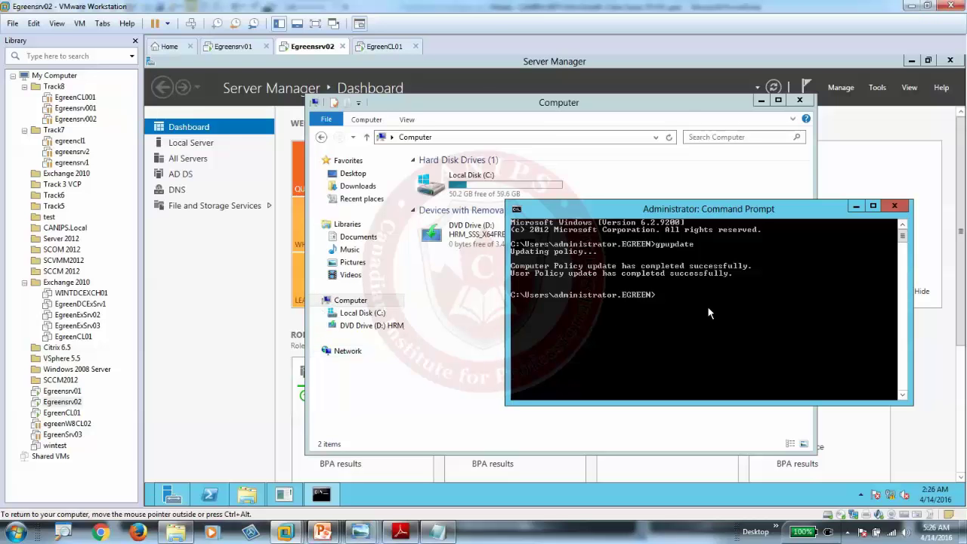
Step: Rerun the command as gpupdate /force to update computer and user policy
click(443, 351)
click(799, 100)
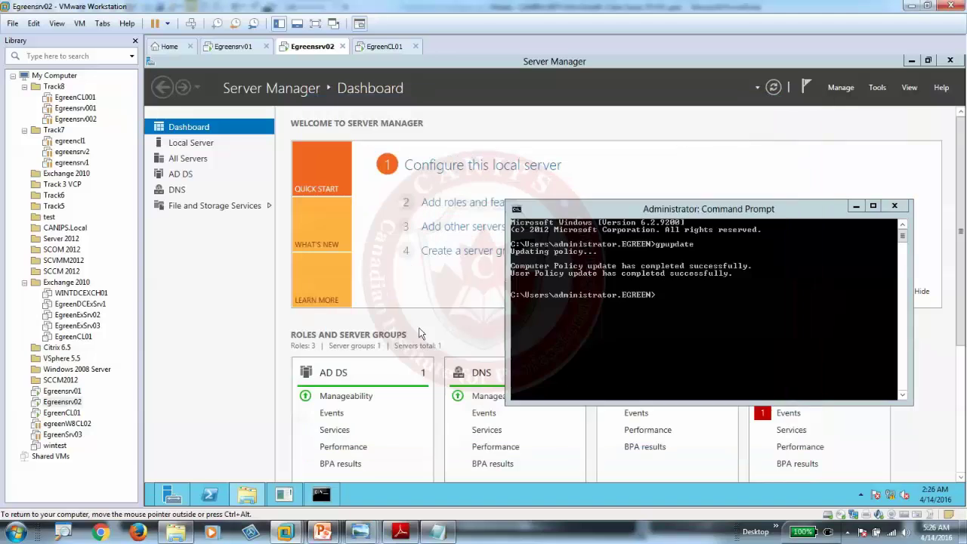
click(246, 495)
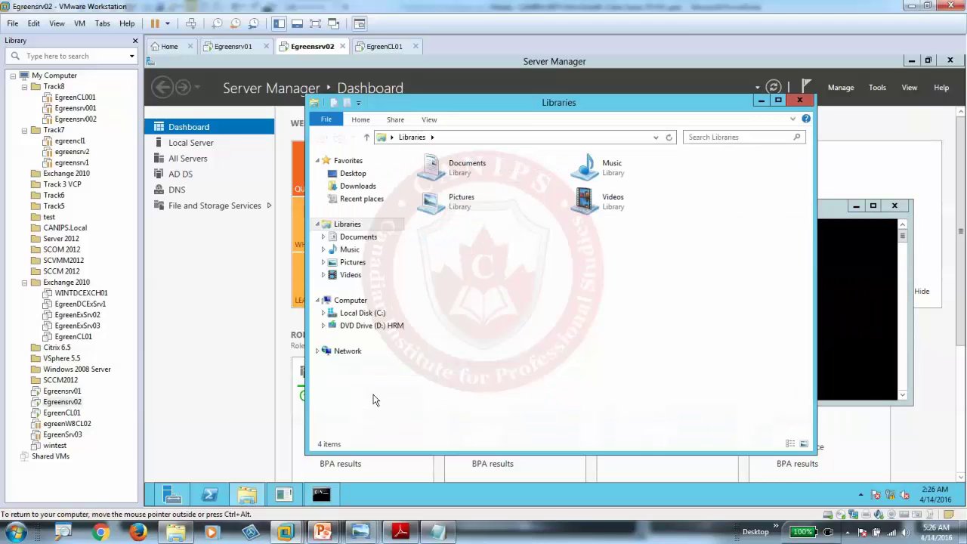
drag(572, 104, 415, 125)
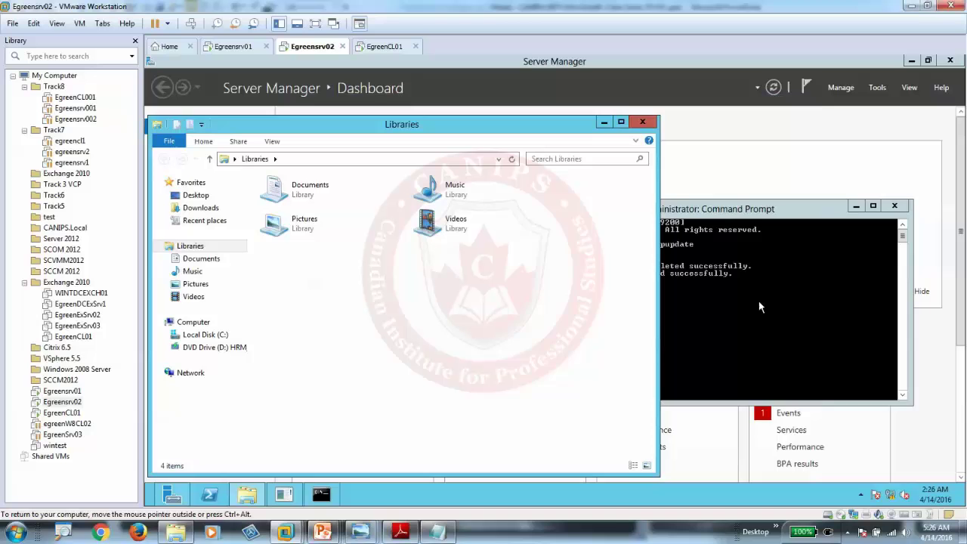
click(755, 302)
key(Up)
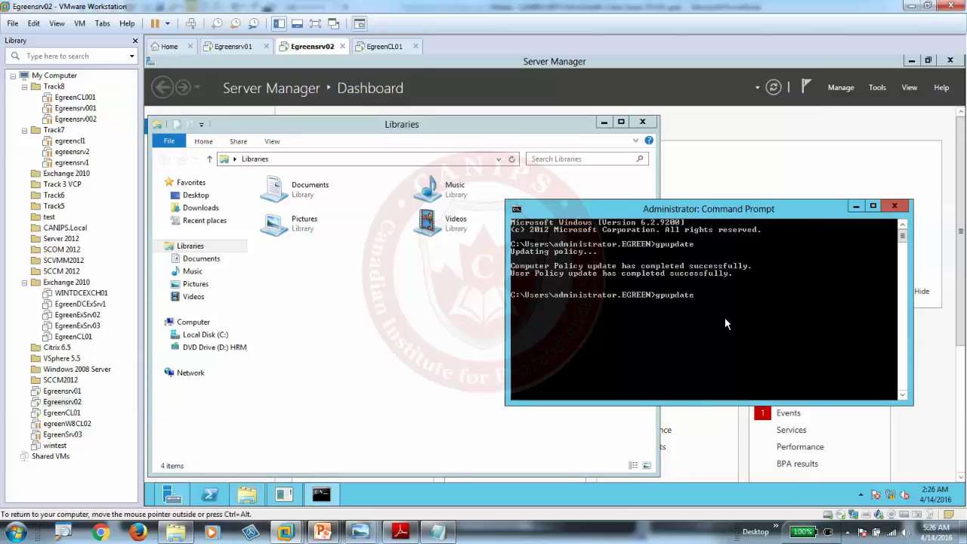
text(/force)
key(Return)
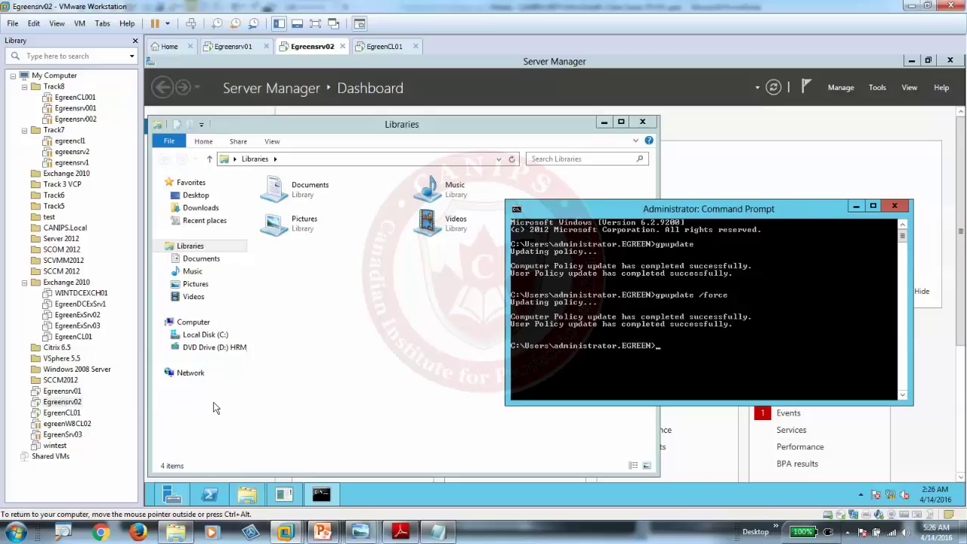
Step: Restart Egreensrv02 with reason Hardware: Installation (Planned), then switch to the EgreenCL01 VM
click(150, 502)
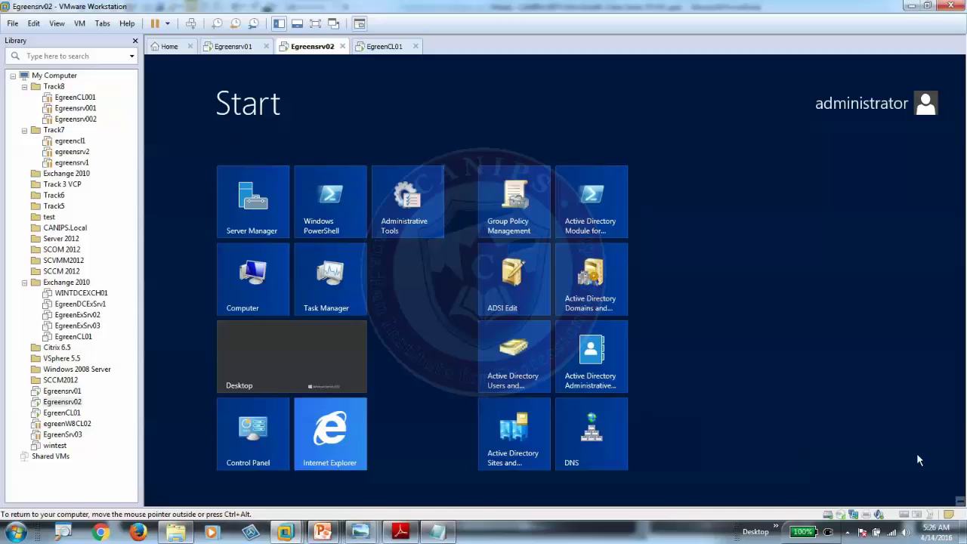
mouse_move(961, 498)
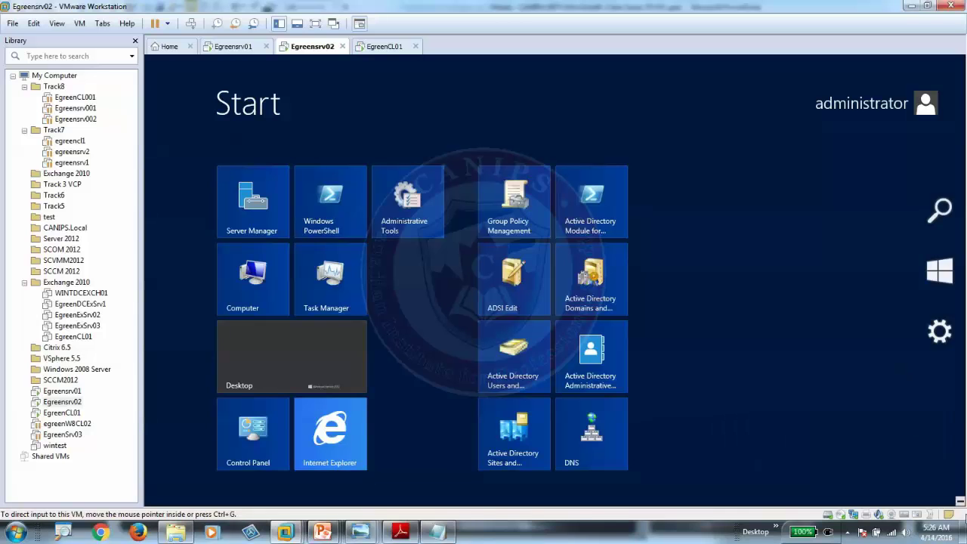
click(942, 345)
click(860, 421)
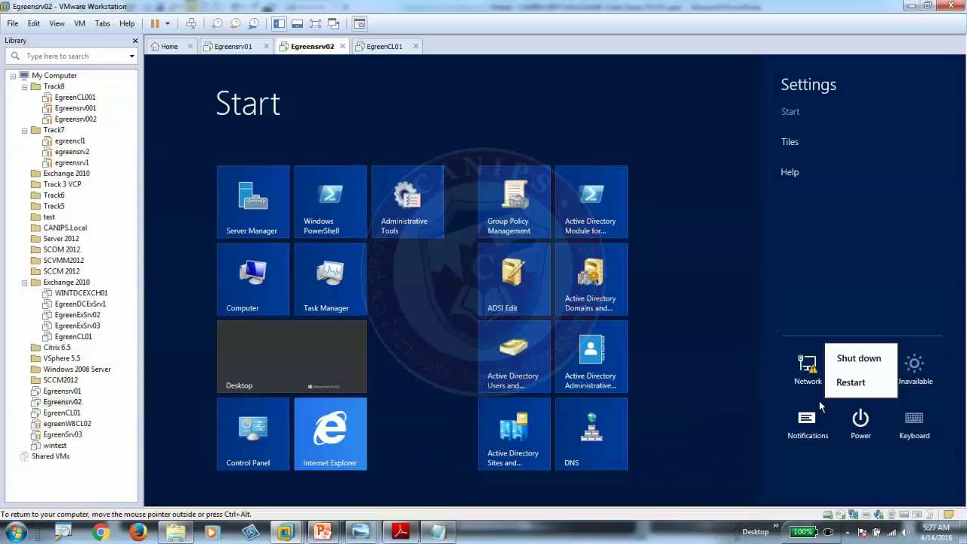
click(852, 358)
click(843, 349)
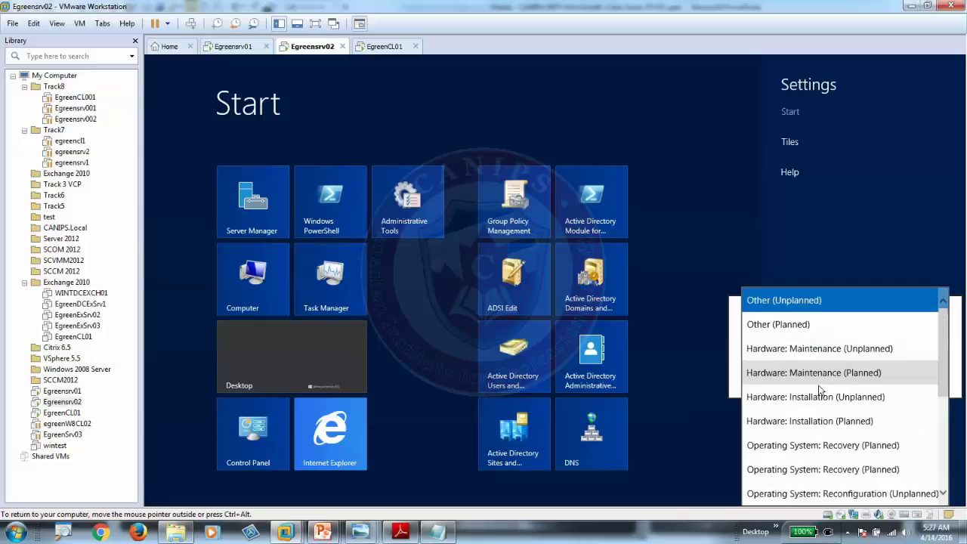
click(824, 421)
click(922, 376)
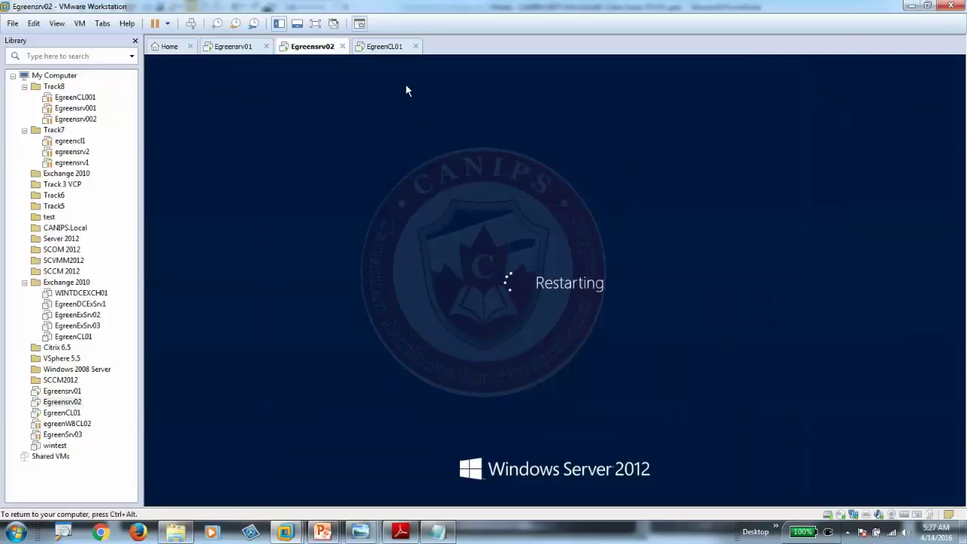
click(383, 46)
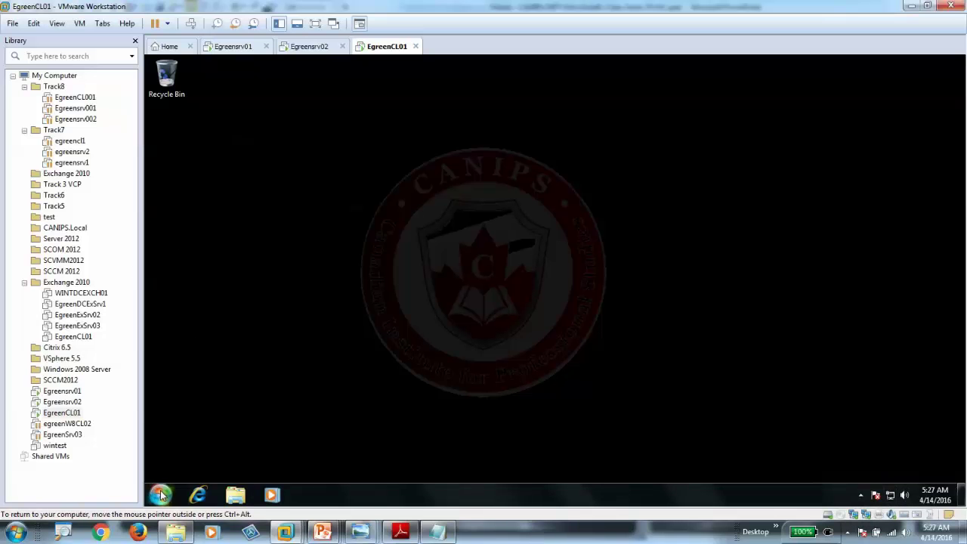
Step: Launch a Command Prompt via cmd and open an Explorer Computer window on the client
click(160, 495)
click(236, 462)
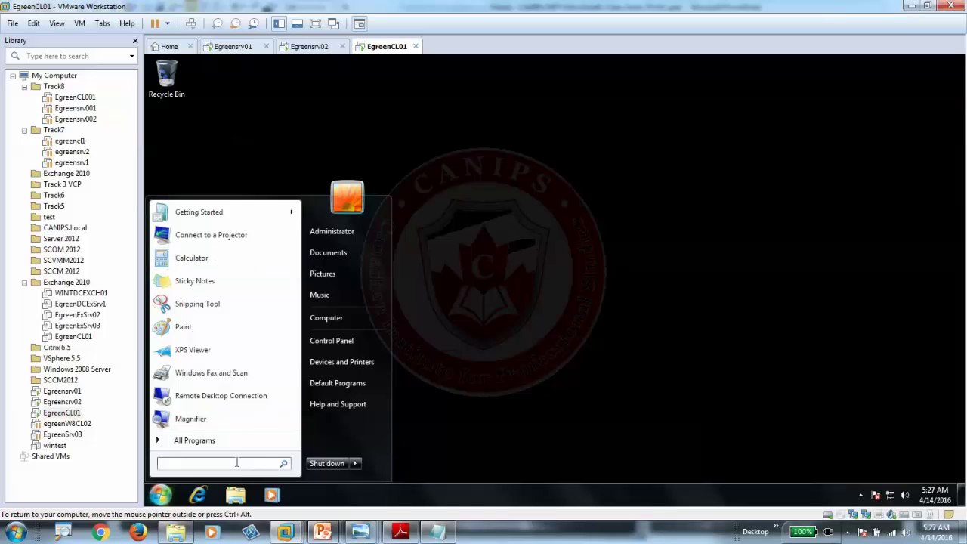
text(cmd)
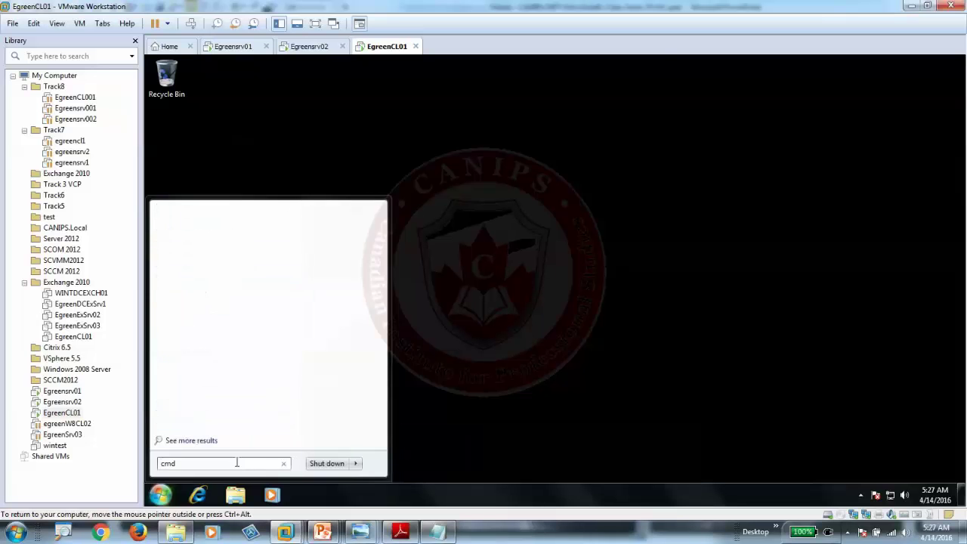
key(Return)
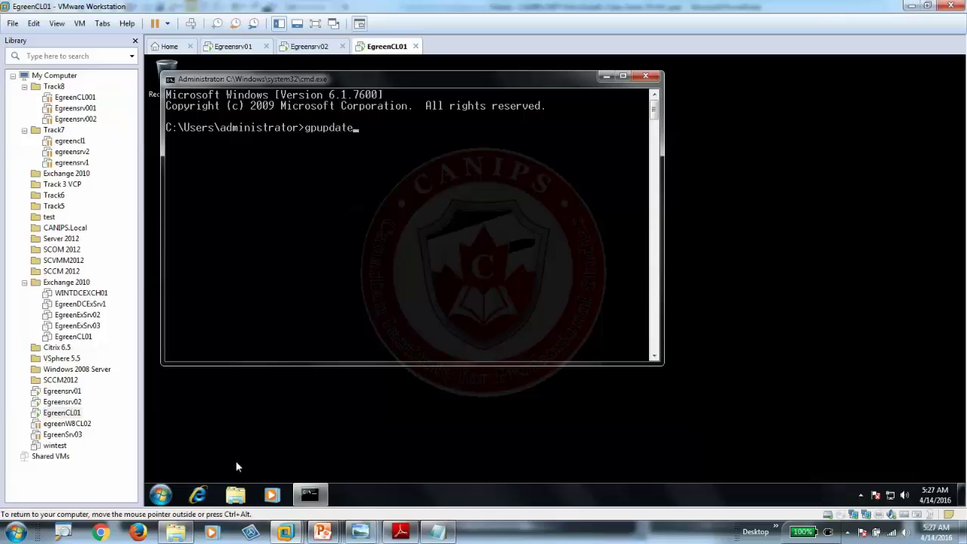
key(ctrl+alt)
click(234, 495)
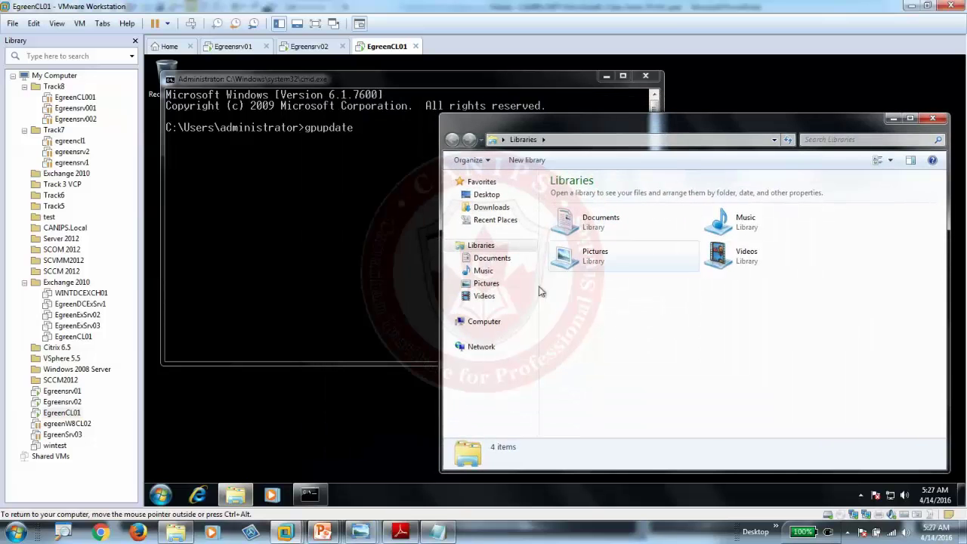
click(484, 321)
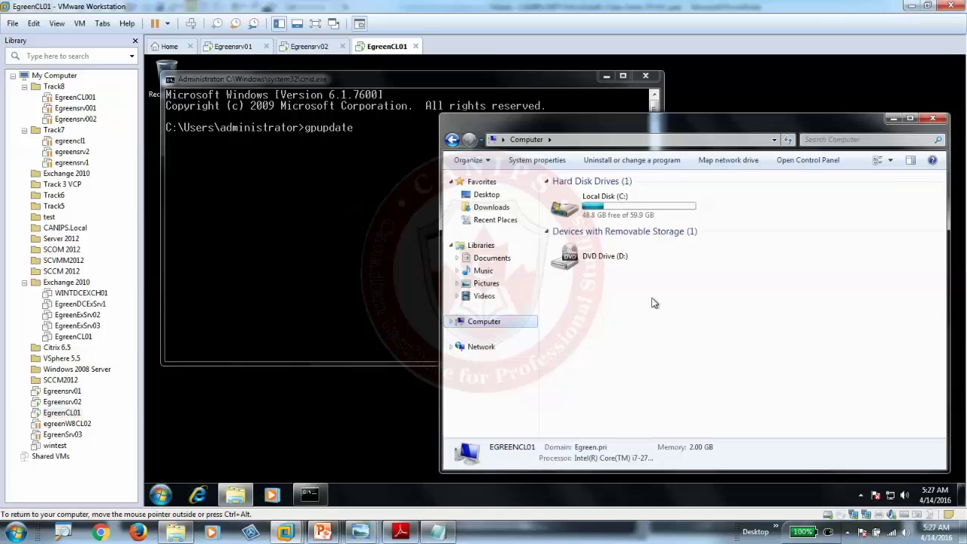
Step: Run gpupdate and read its errors citing no connectivity to a domain controller
click(319, 198)
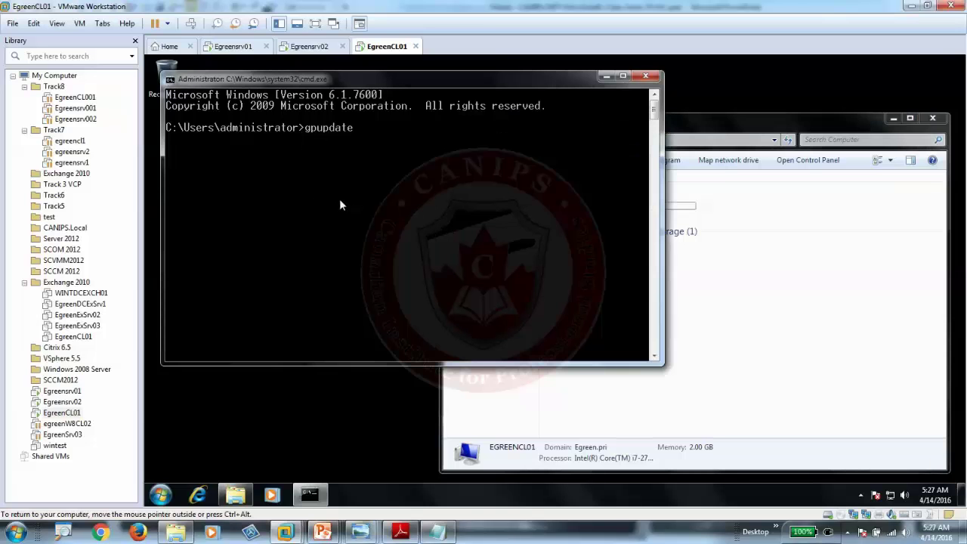
text(gpupdate)
key(Return)
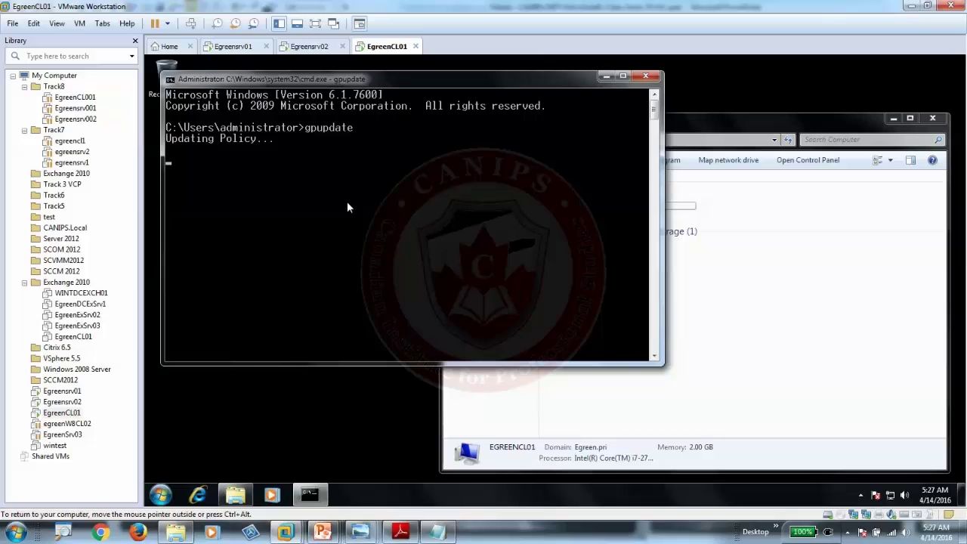
click(695, 133)
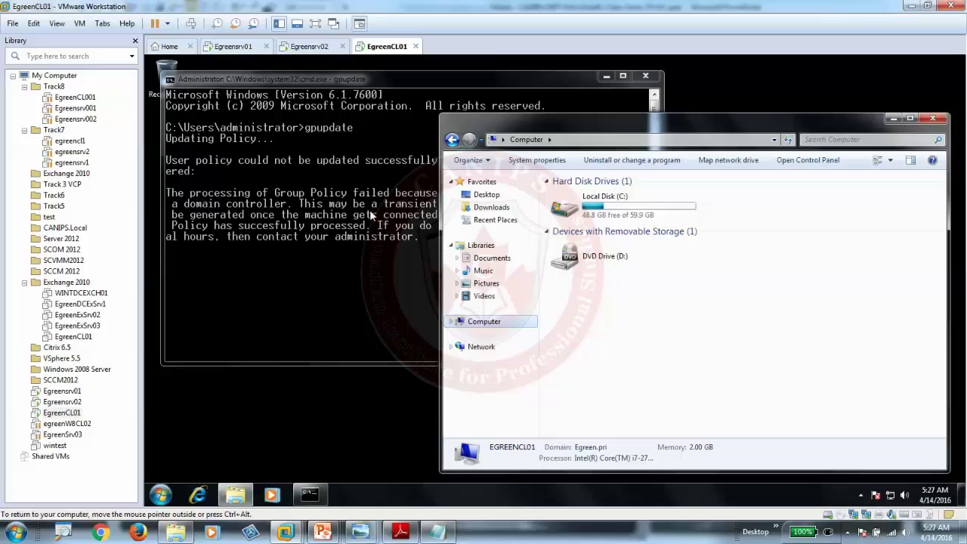
click(360, 276)
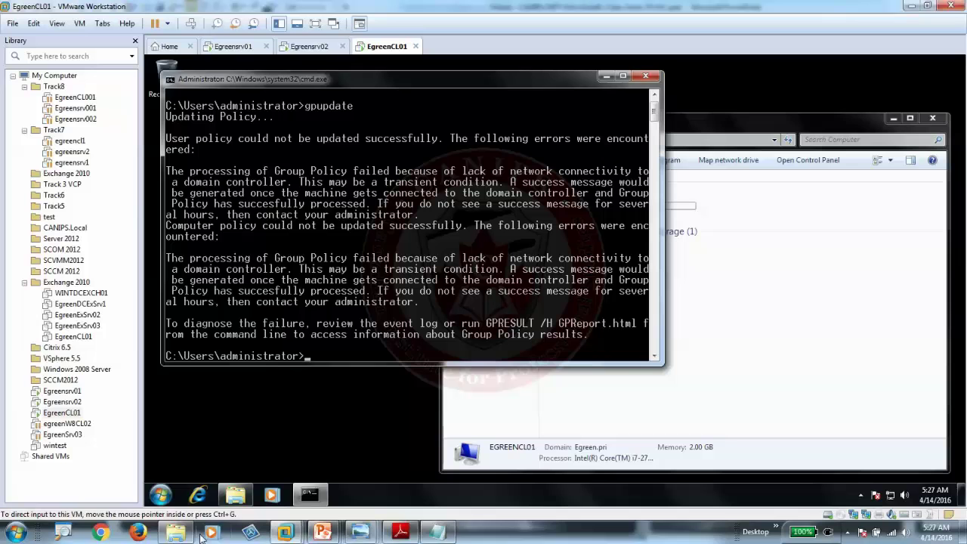
click(160, 494)
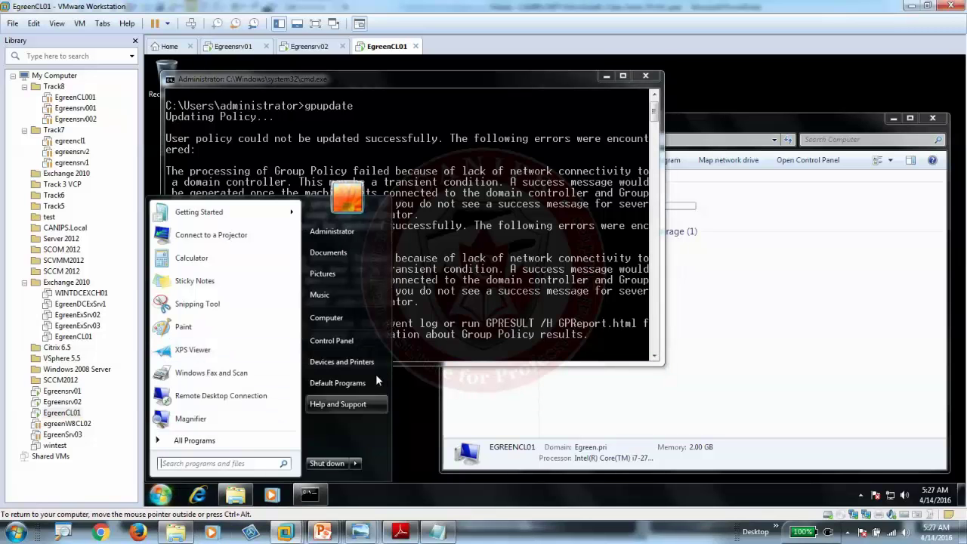
click(218, 463)
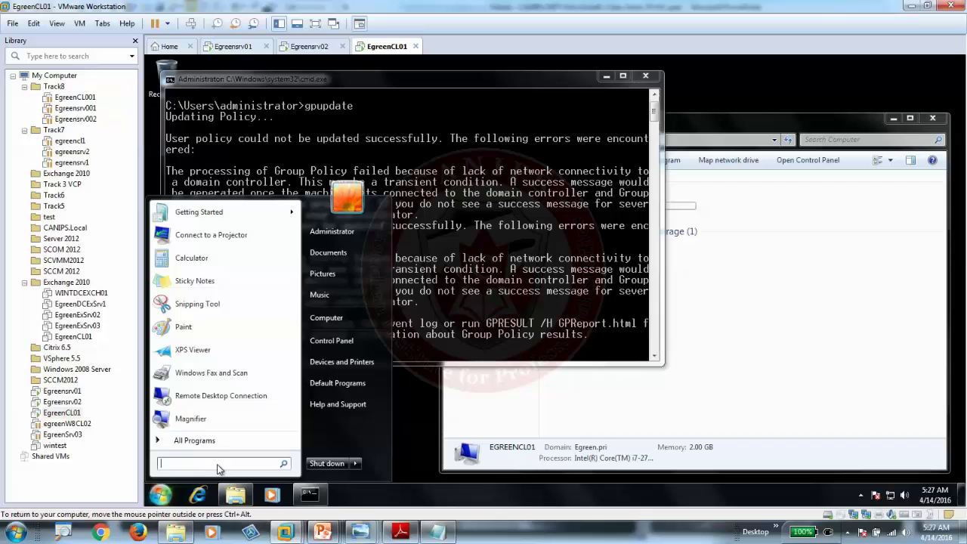
Step: Open Event Viewer's System log via eventvwr and inspect the GroupPolicy errors and 5:14 AM DNS Client warning
text(eventvw)
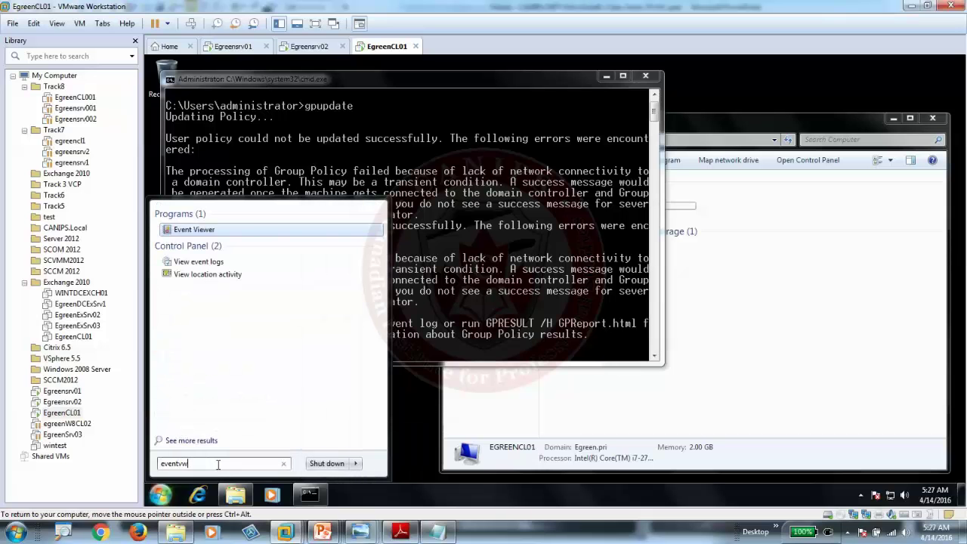
text(r)
key(Return)
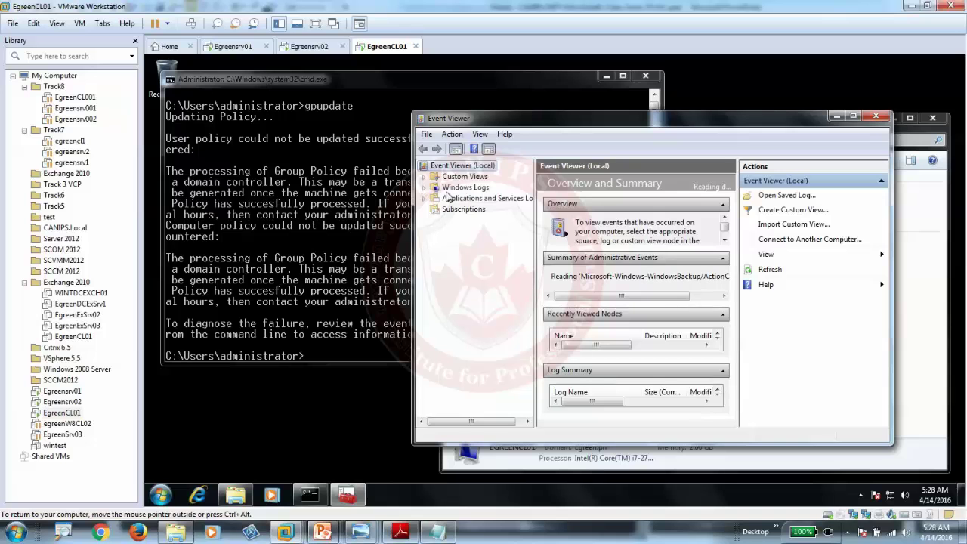
click(425, 189)
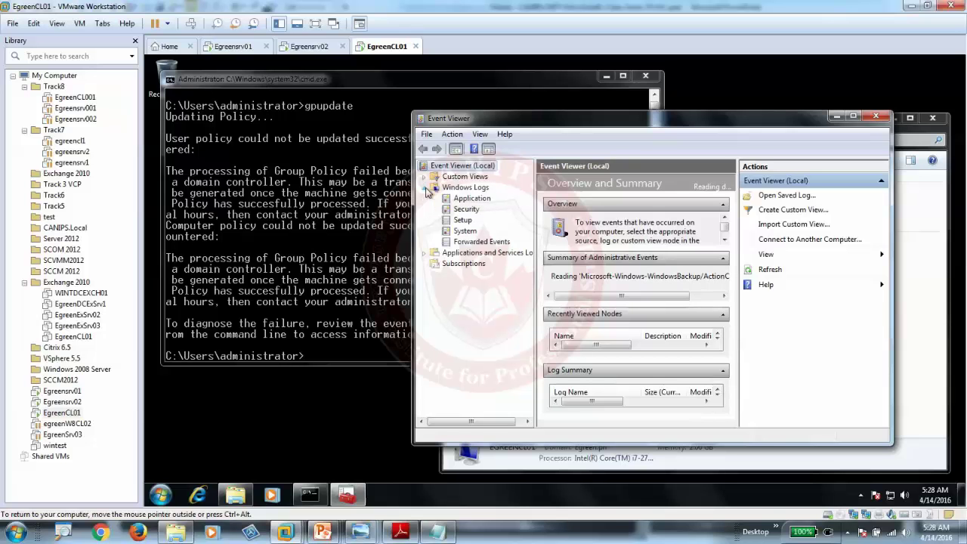
click(476, 232)
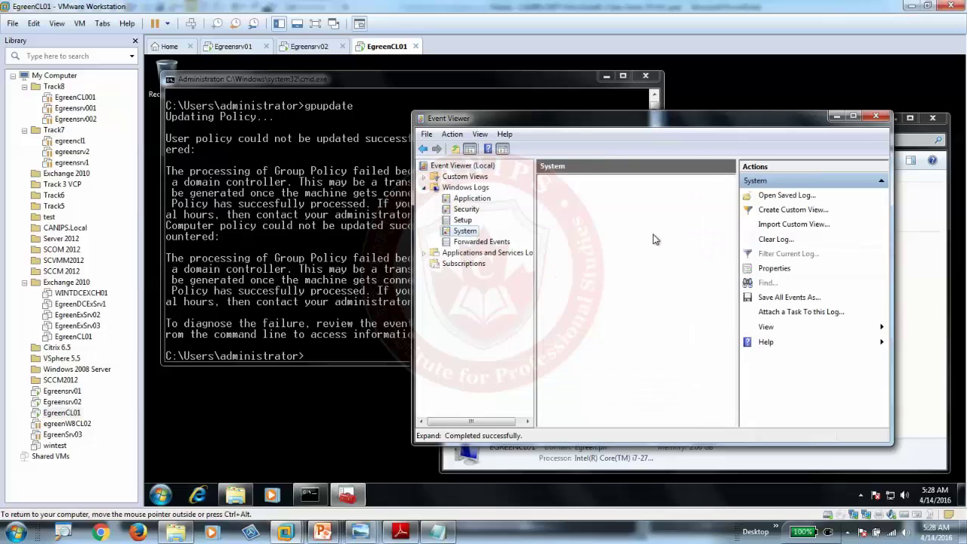
double_click(691, 120)
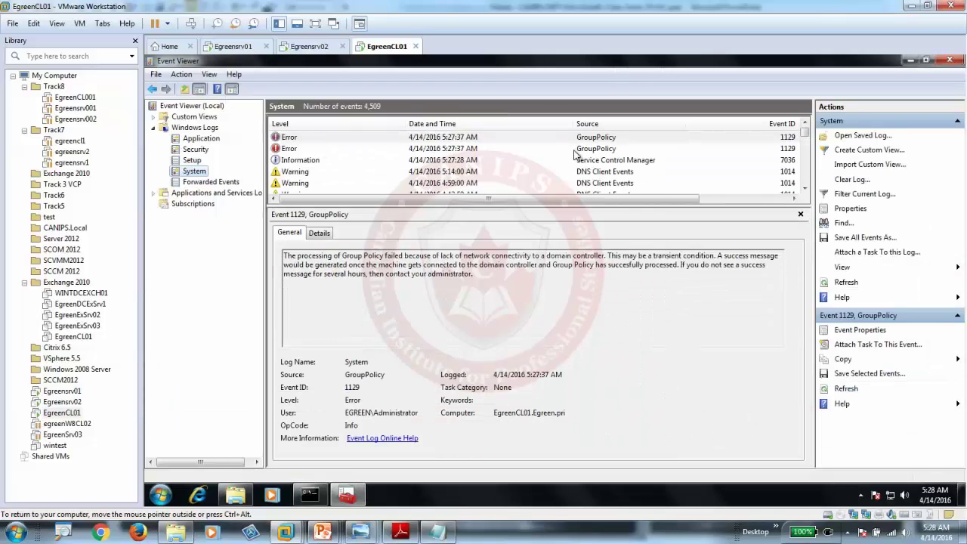
click(574, 150)
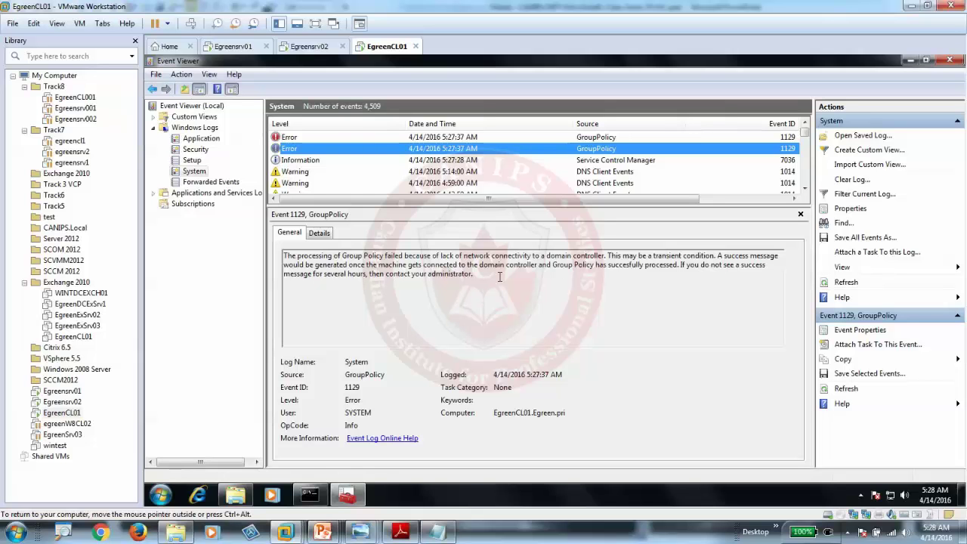
click(456, 137)
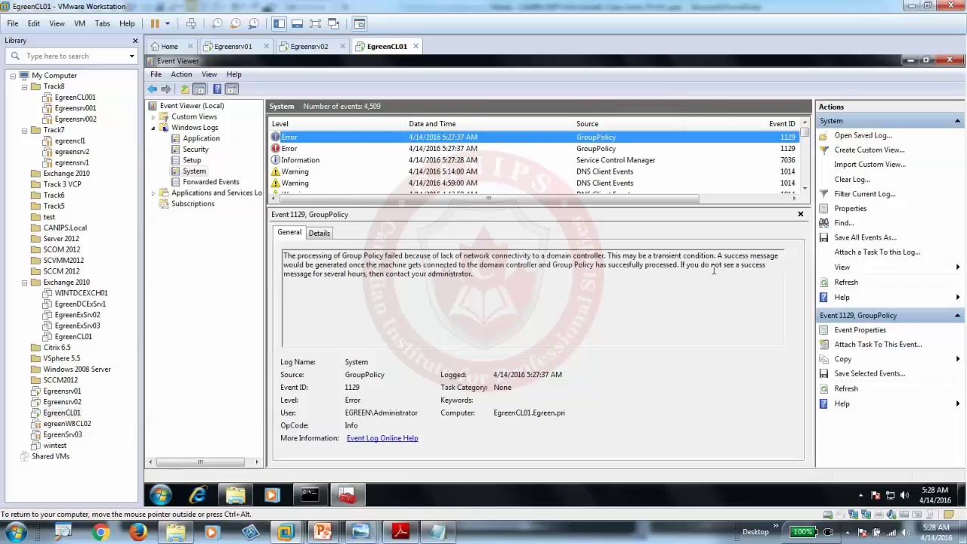
click(379, 173)
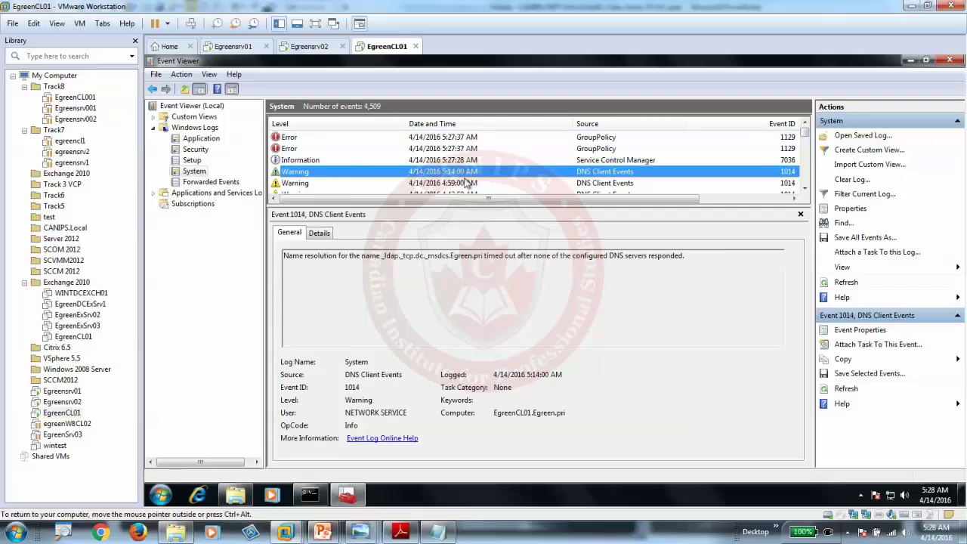
Step: Read the 4:59 AM DNS Client warning, then restart the EgreenCL01 client
click(468, 184)
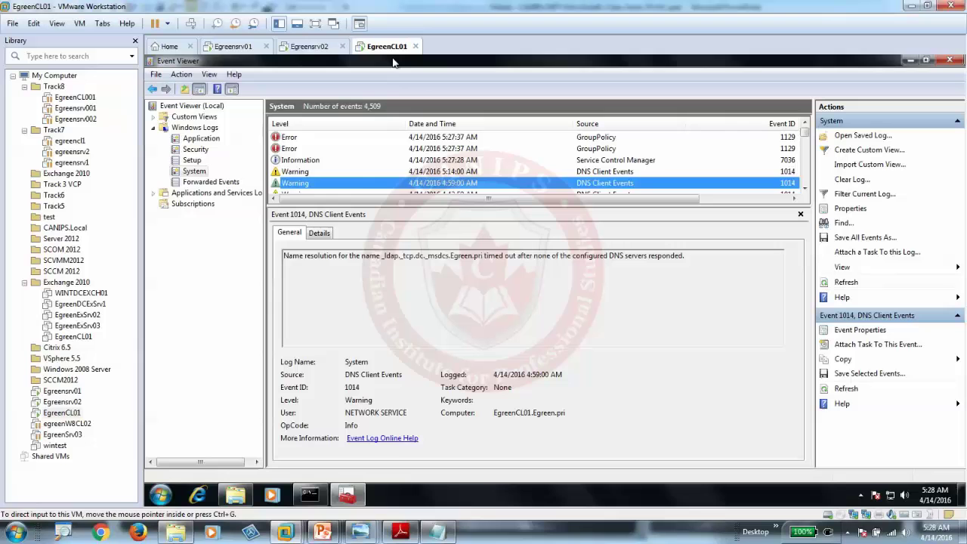
click(160, 495)
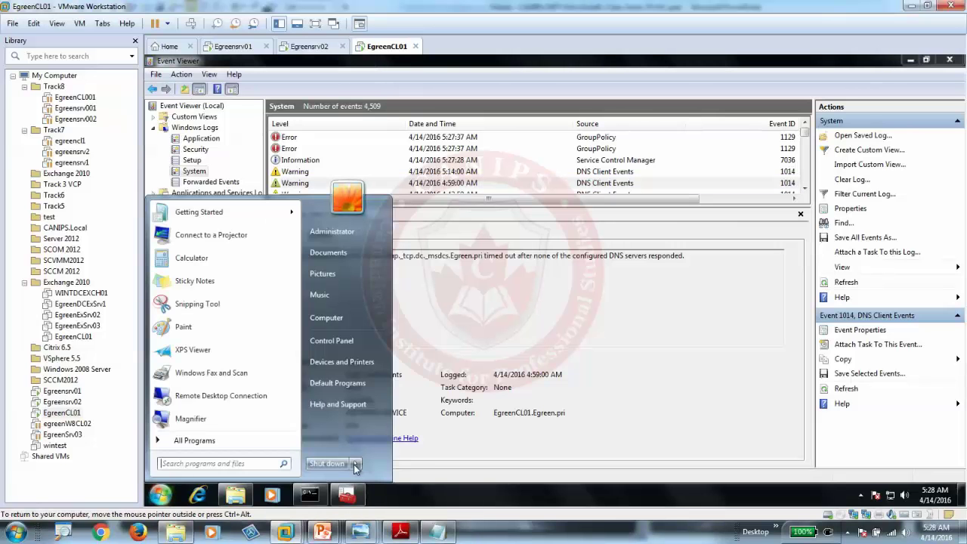
click(355, 465)
click(391, 447)
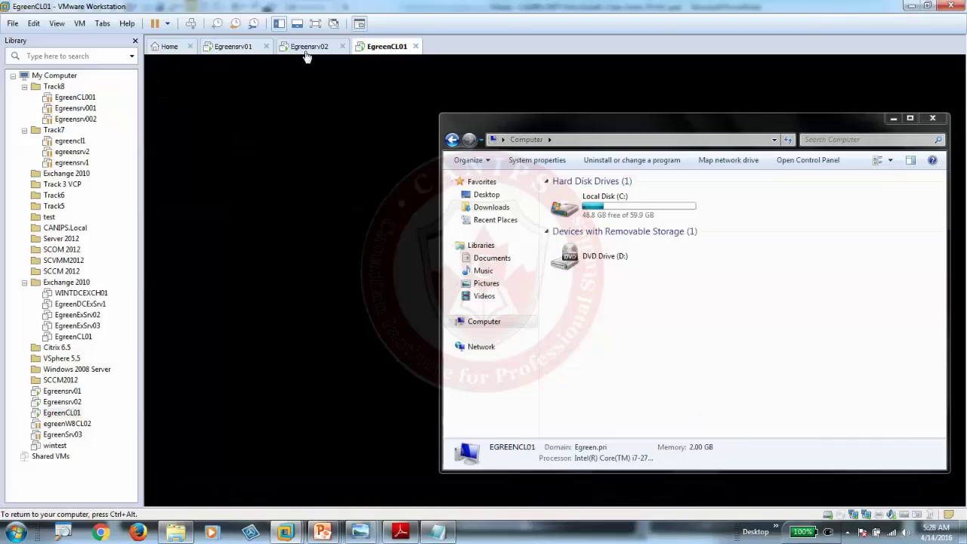
Step: Sign in to Egreensrv02 with the Egreen domain administrator password
click(307, 47)
click(190, 24)
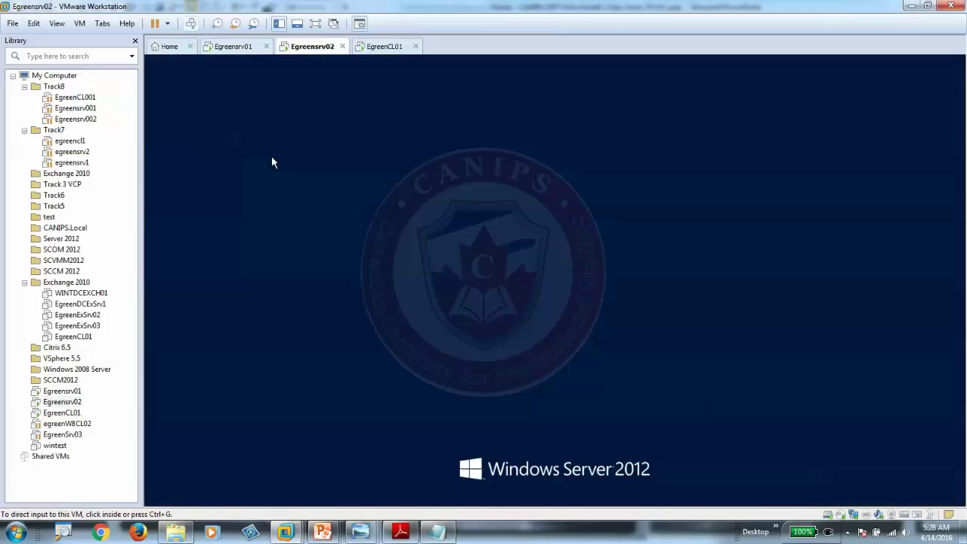
click(271, 162)
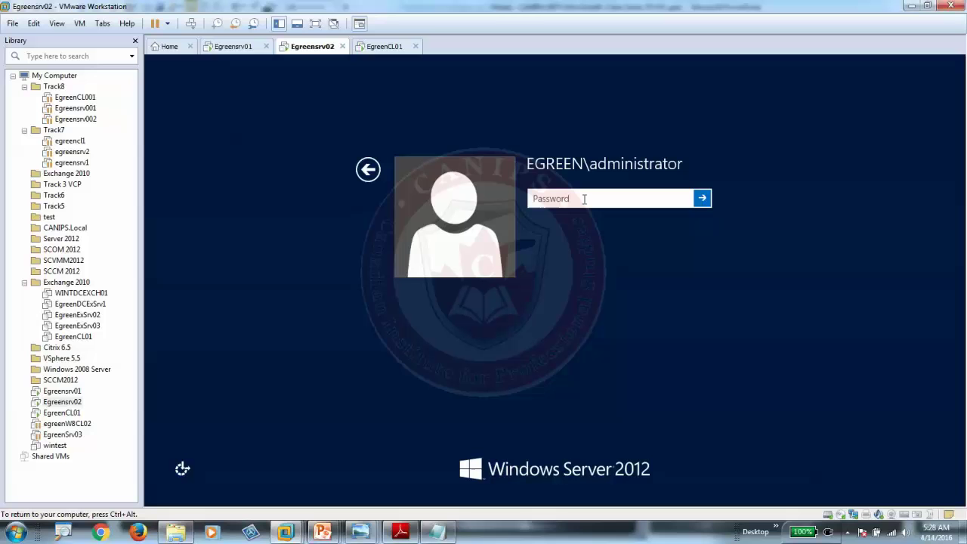
text(P@ssw0)
key(Return)
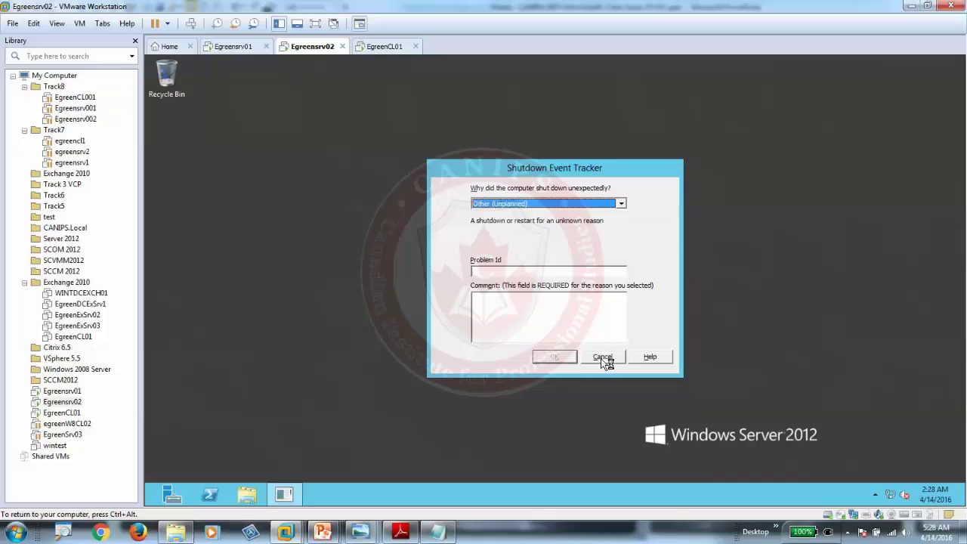
Step: Dismiss Shutdown Event Tracker and open the server's Q drive to confirm Reports and FinancialReports
click(602, 358)
click(246, 494)
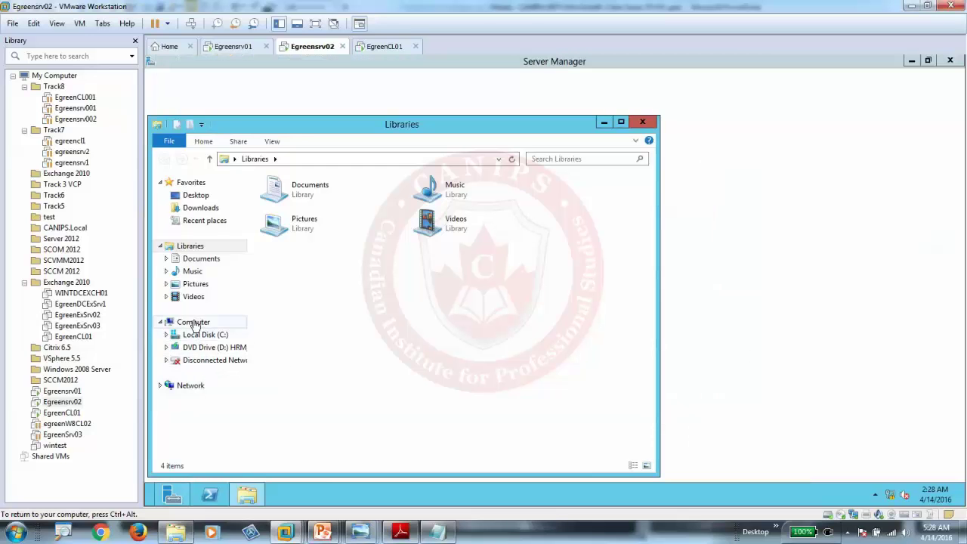
click(194, 324)
click(329, 312)
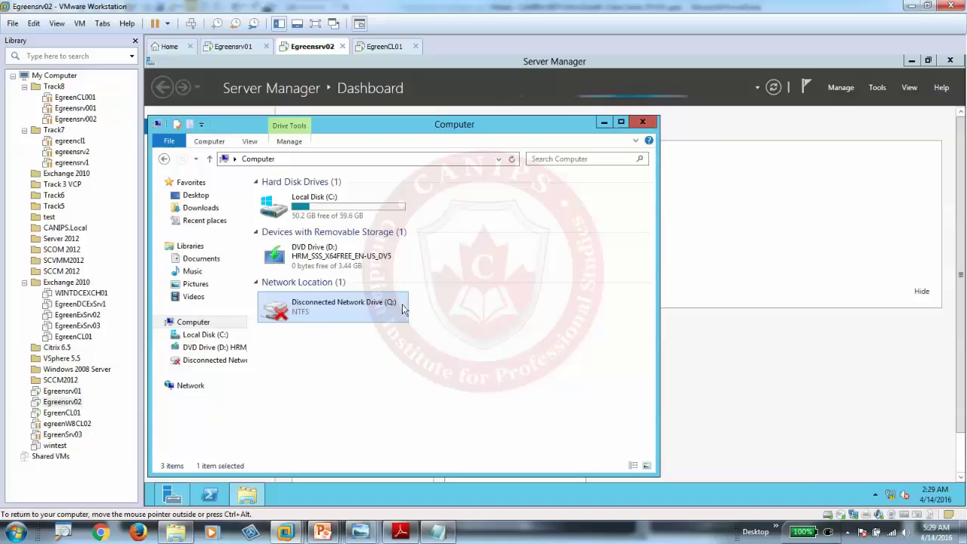
double_click(314, 307)
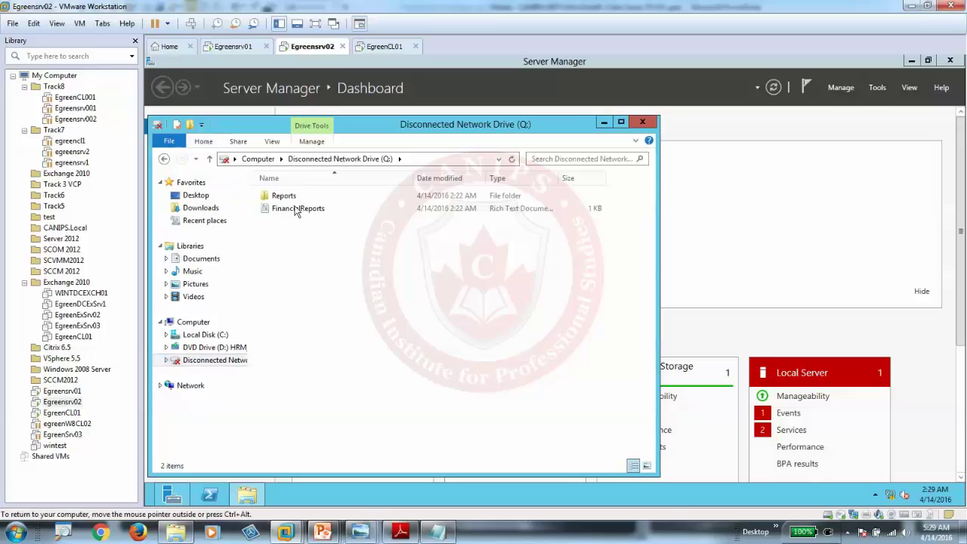
right_click(336, 246)
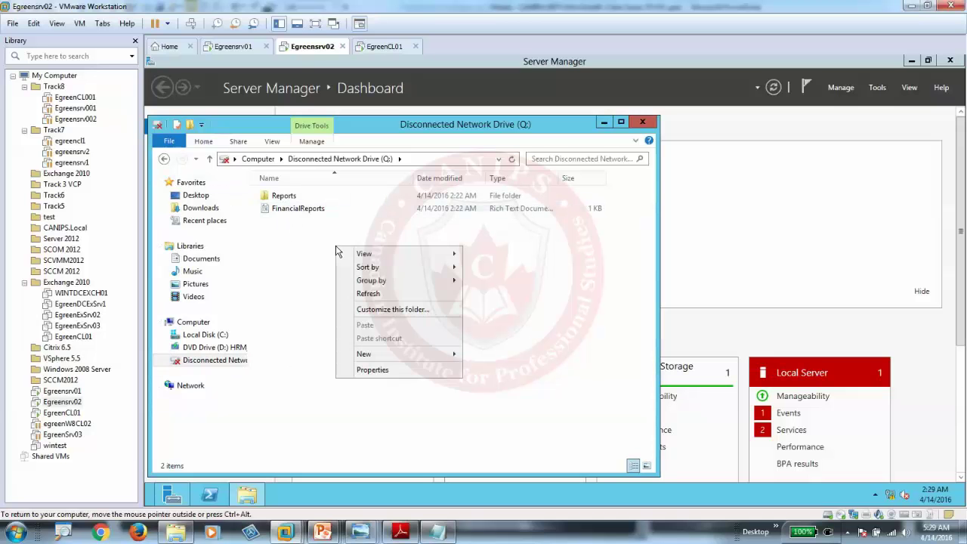
click(284, 234)
click(289, 211)
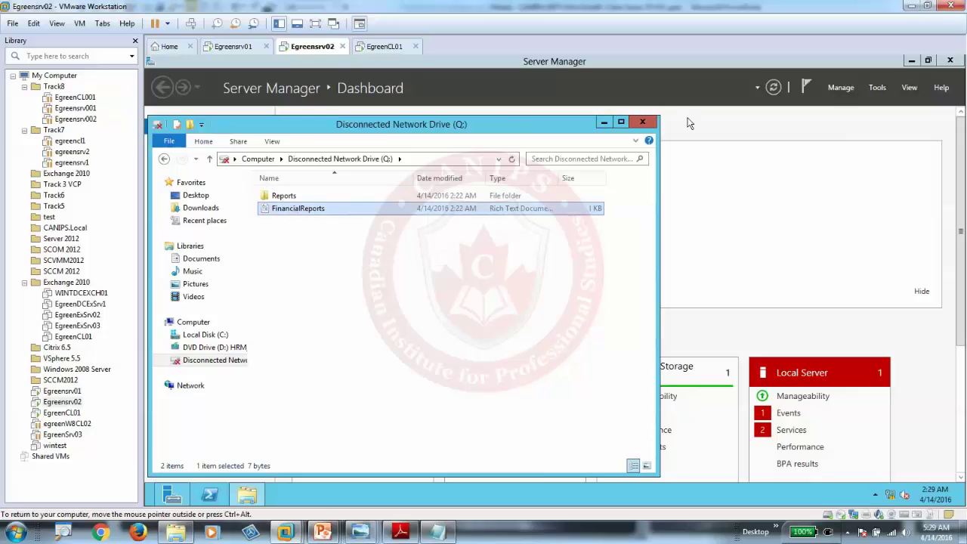
click(642, 122)
Step: Log on to EgreenCL01 with the Egreen domain administrator password
click(383, 46)
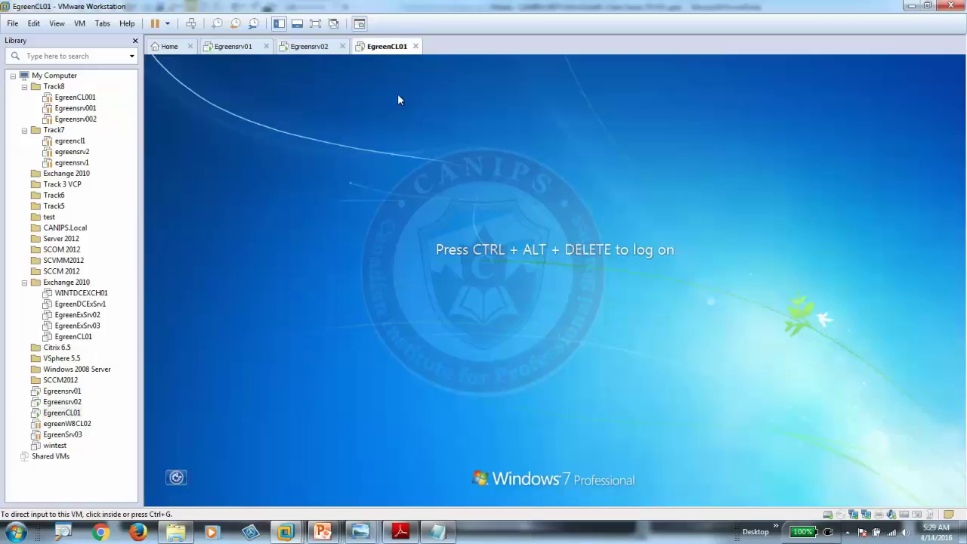
click(193, 24)
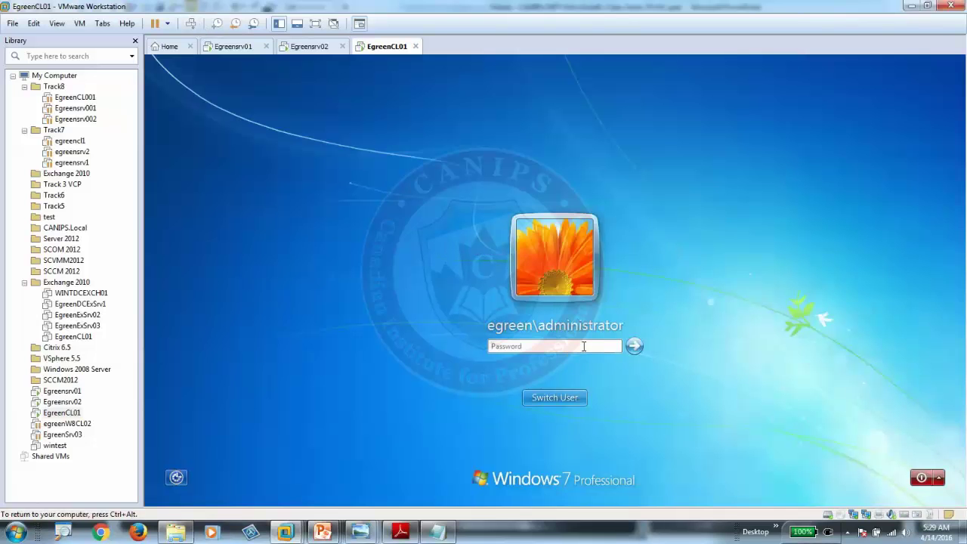
text(P)
key(Return)
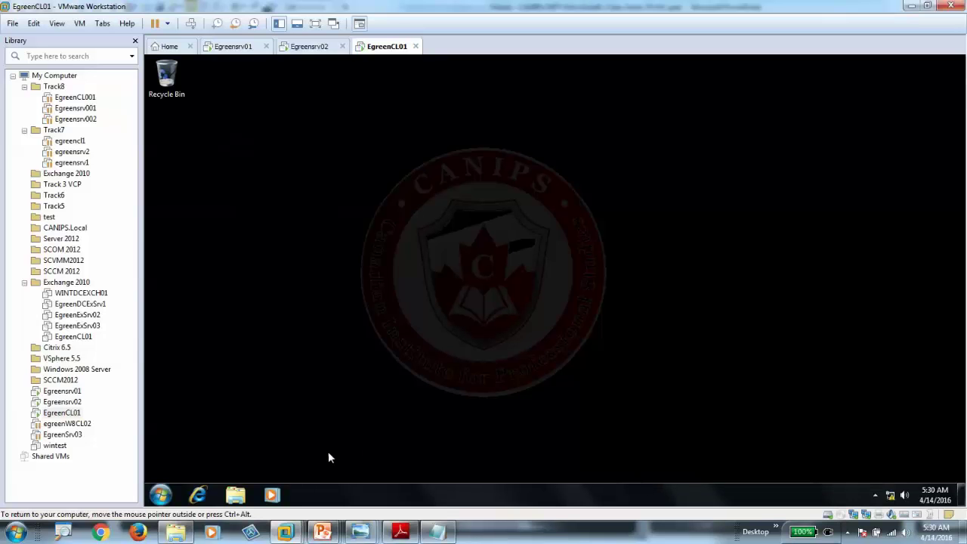
Step: Open the client's Computer window, maximized, to confirm there is no Q drive
click(235, 495)
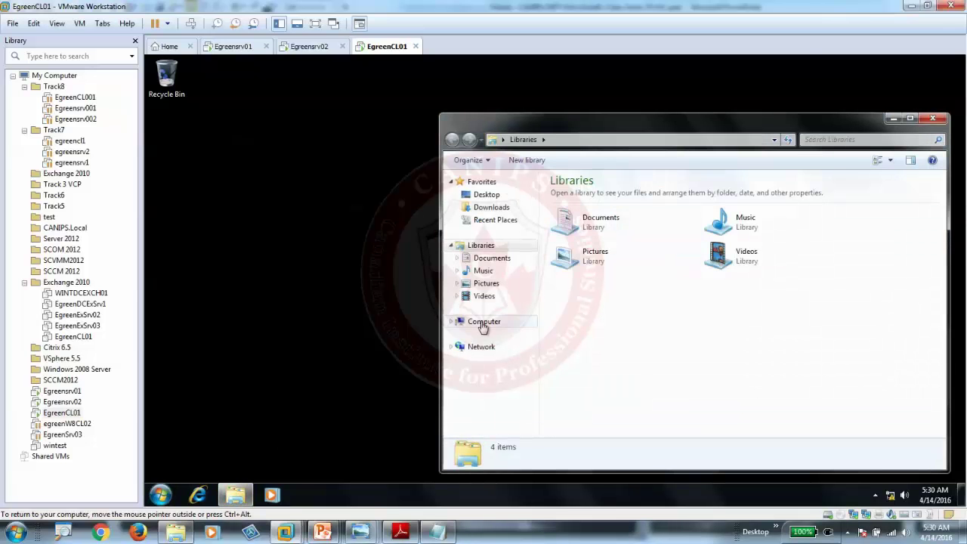
click(531, 326)
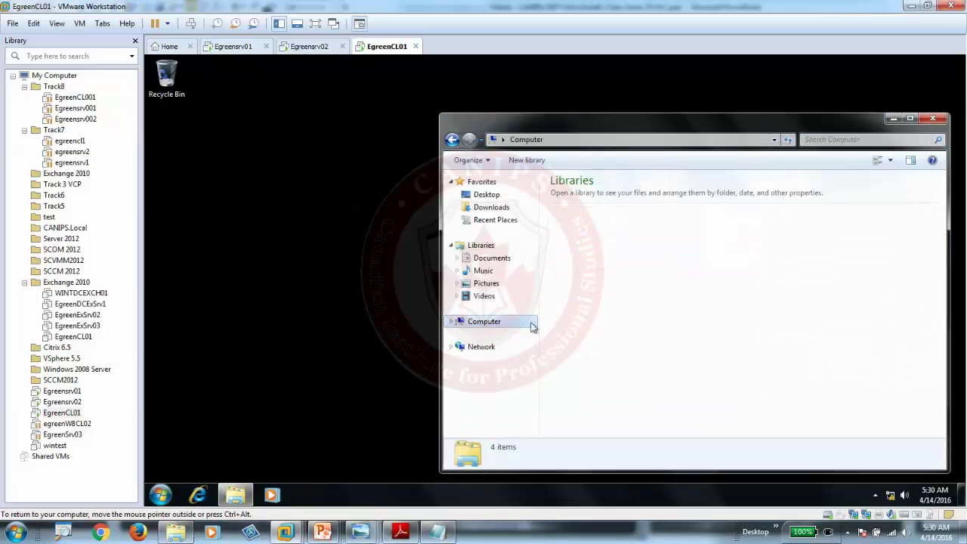
double_click(701, 122)
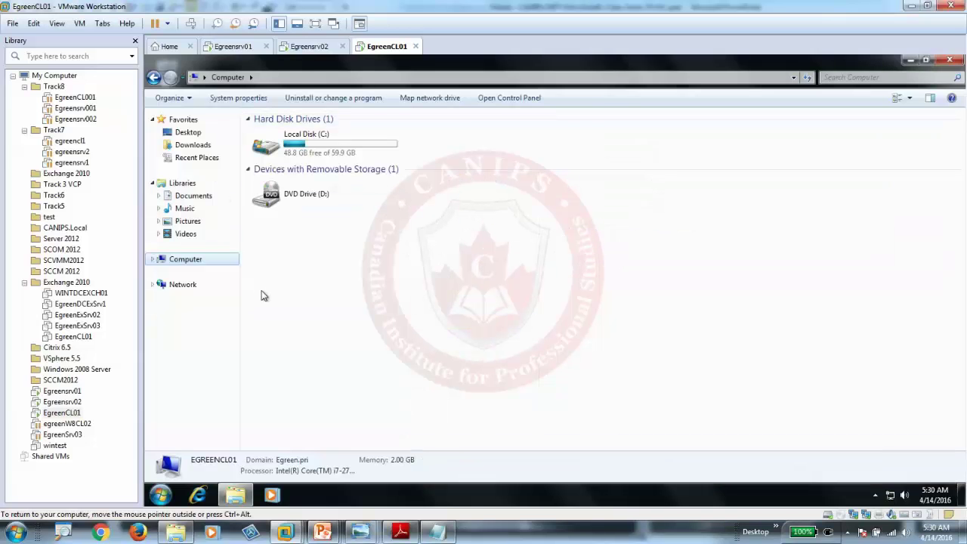
Step: Launch Event Viewer from Start search, maximize it, and show the Windows Logs System log
click(161, 496)
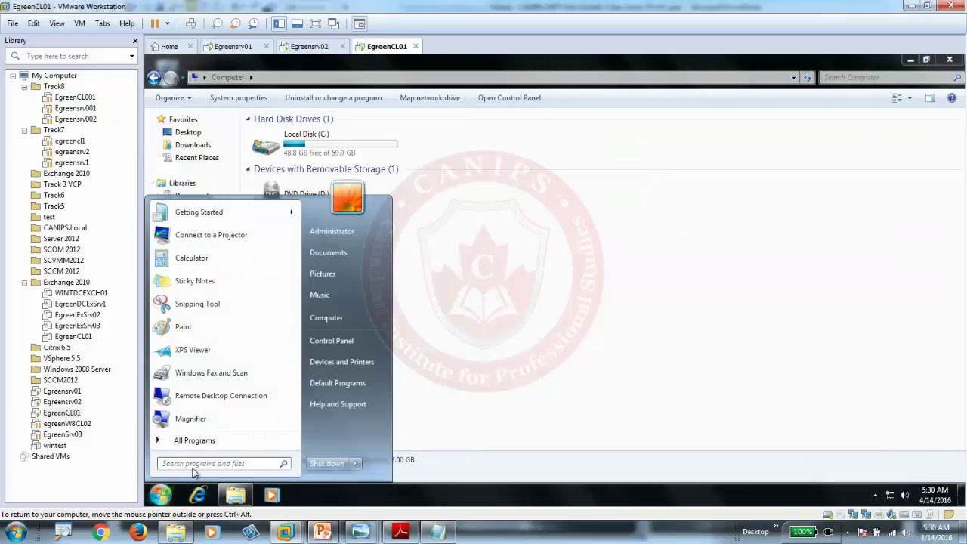
text(evenr)
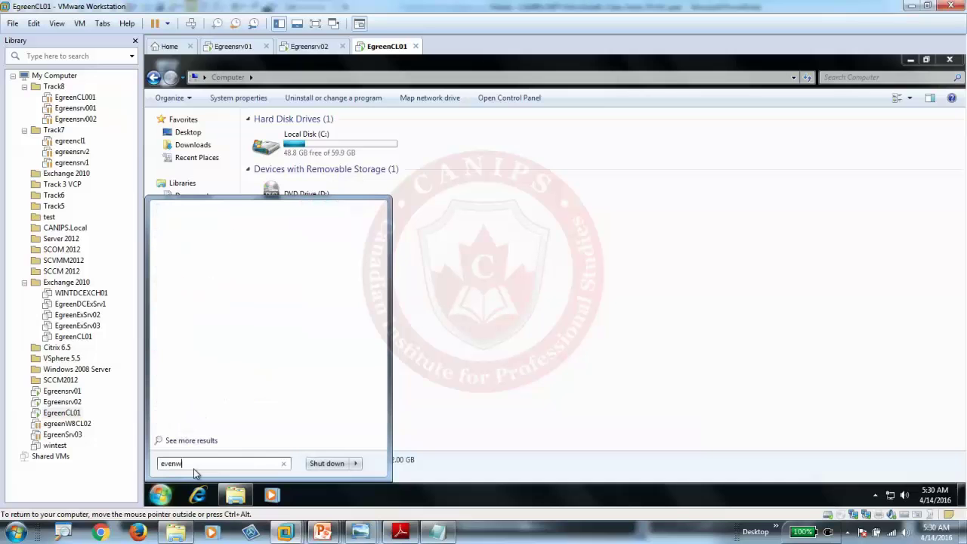
key(BackSpace)
text(t)
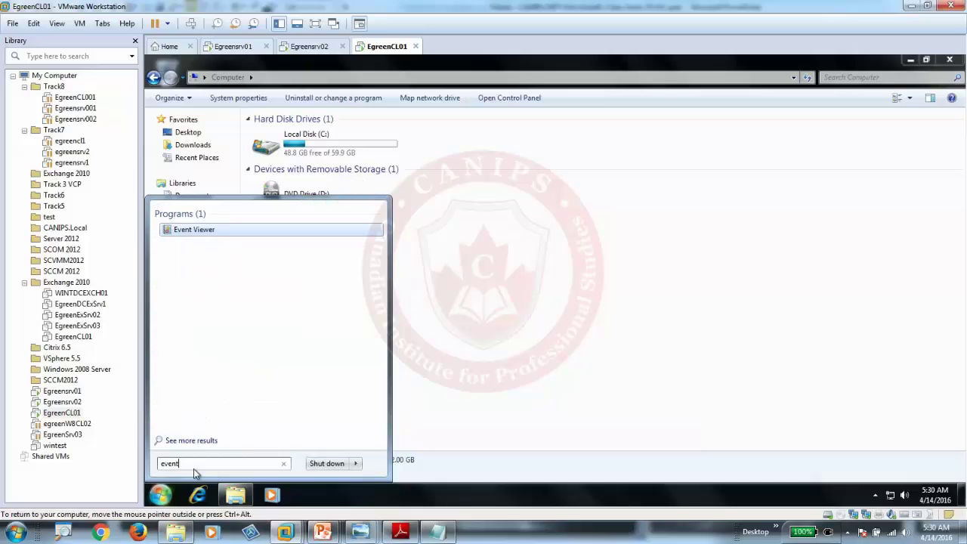
click(198, 230)
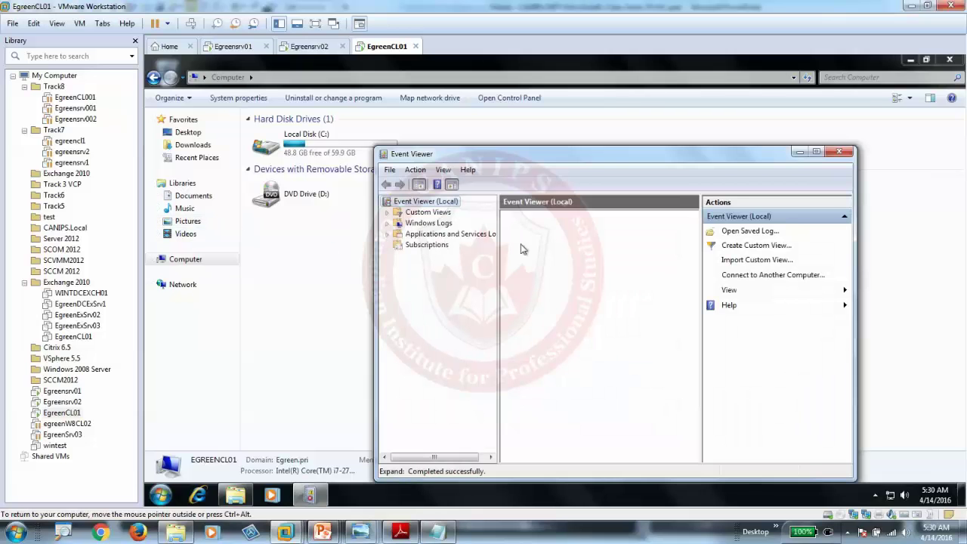
click(388, 223)
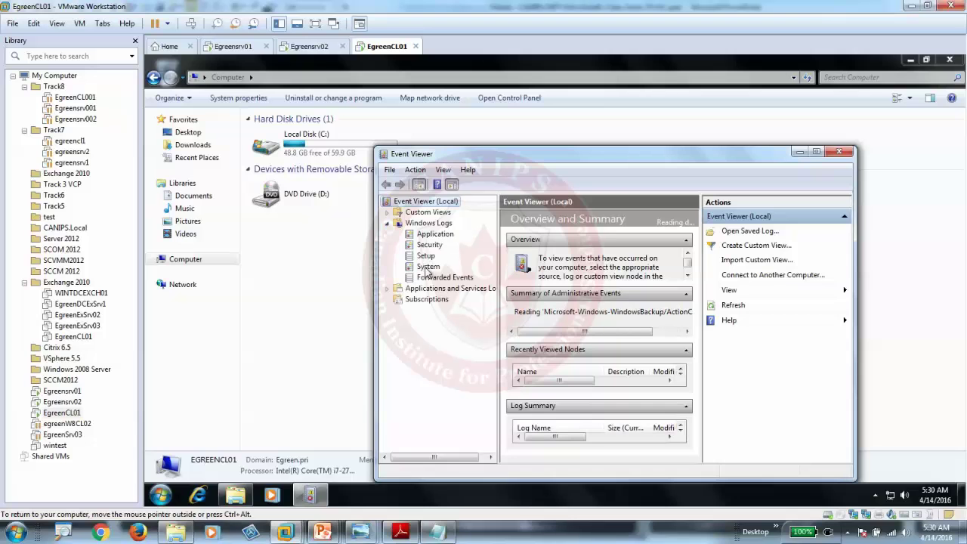
double_click(629, 159)
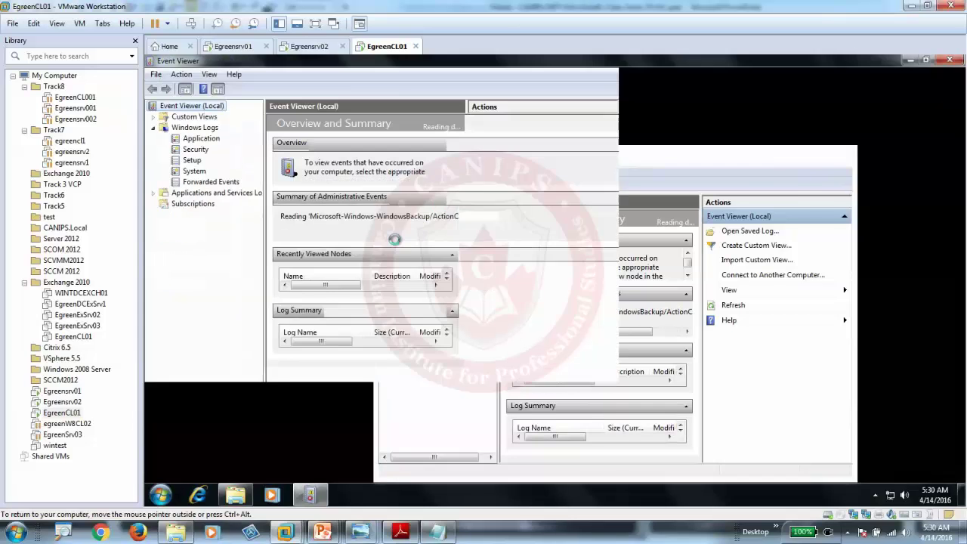
click(192, 161)
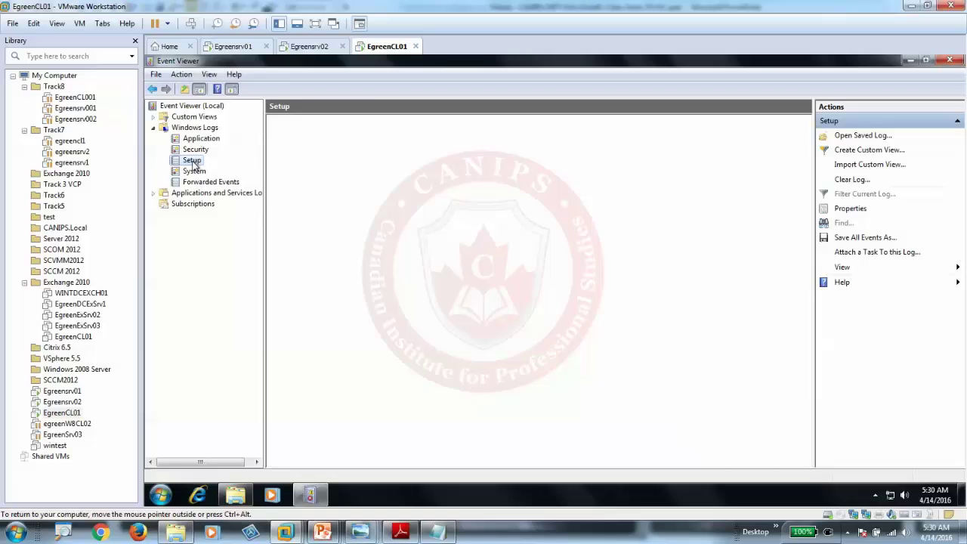
click(195, 171)
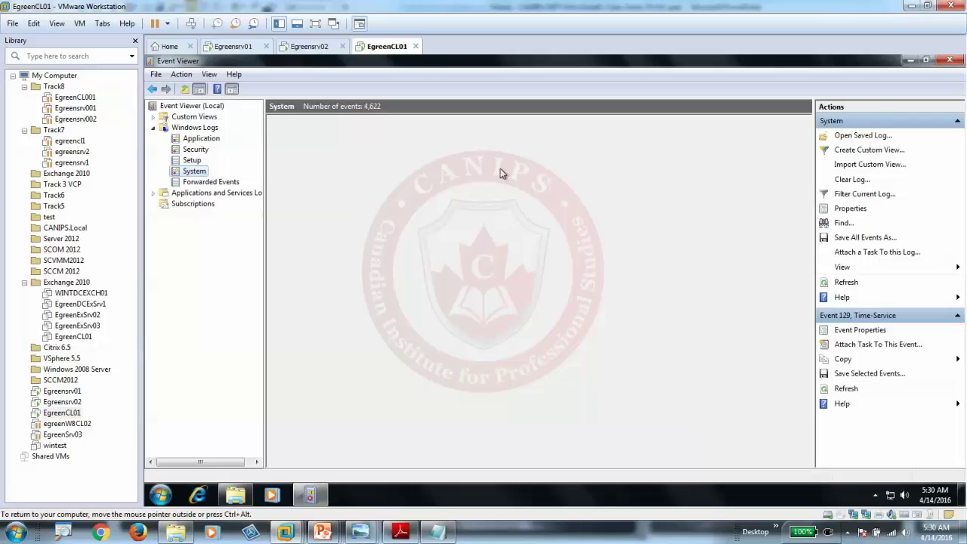
Step: Check Windows Firewall from the Network and Sharing Center, then close it
right_click(892, 495)
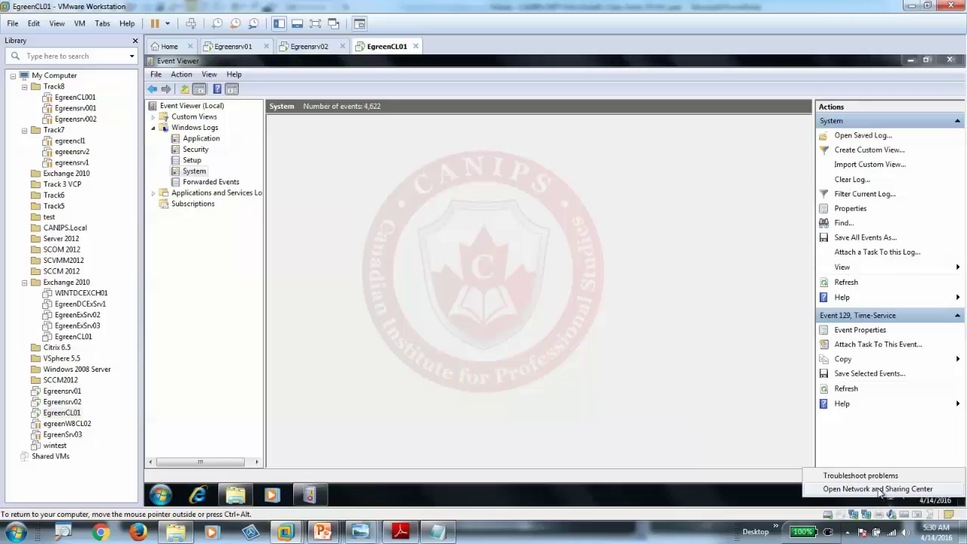
click(880, 488)
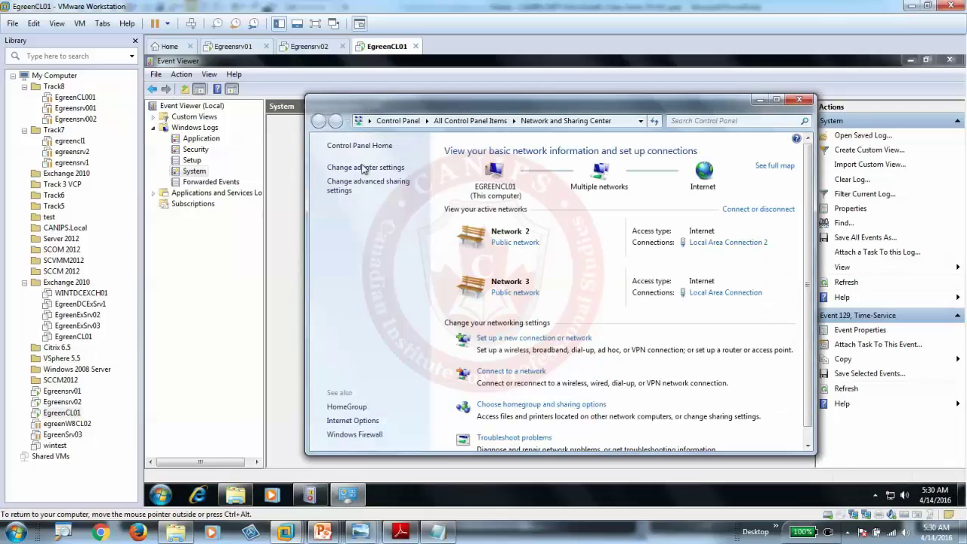
click(354, 434)
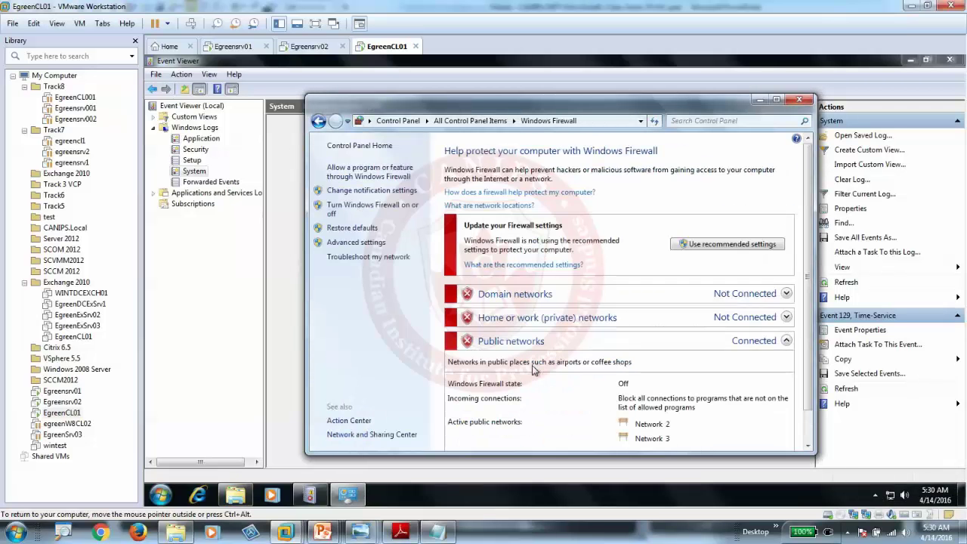
click(798, 99)
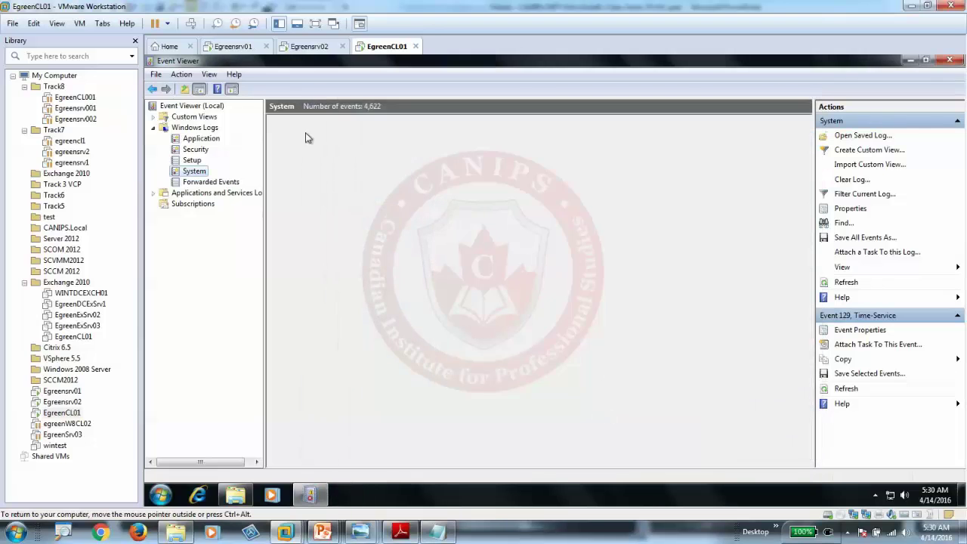
Step: Select the System log and inspect the GroupPolicy Error 1129 event
click(192, 139)
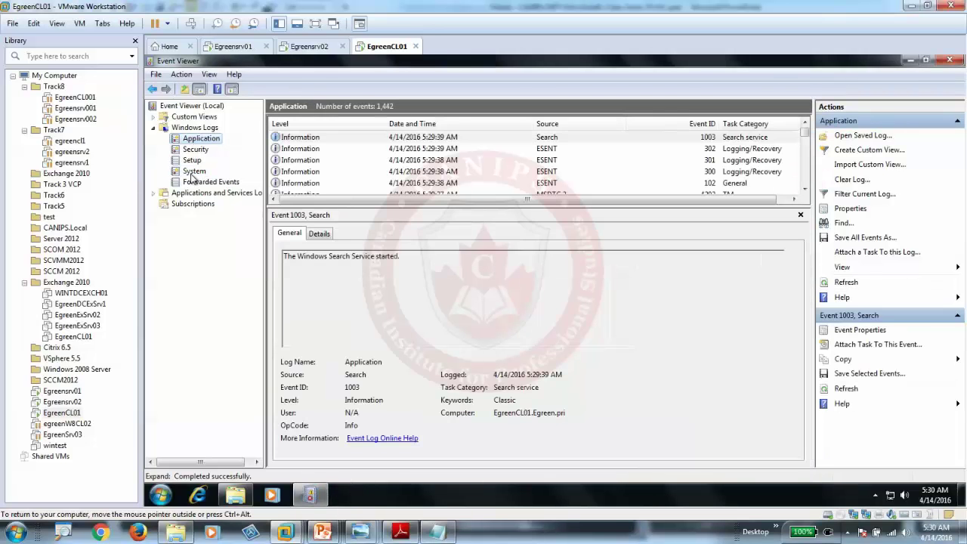
click(193, 173)
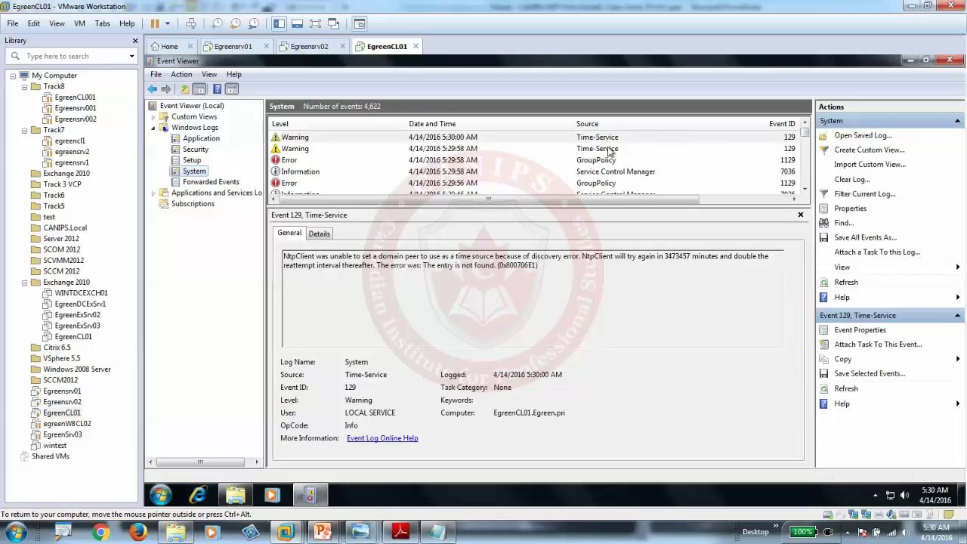
click(230, 47)
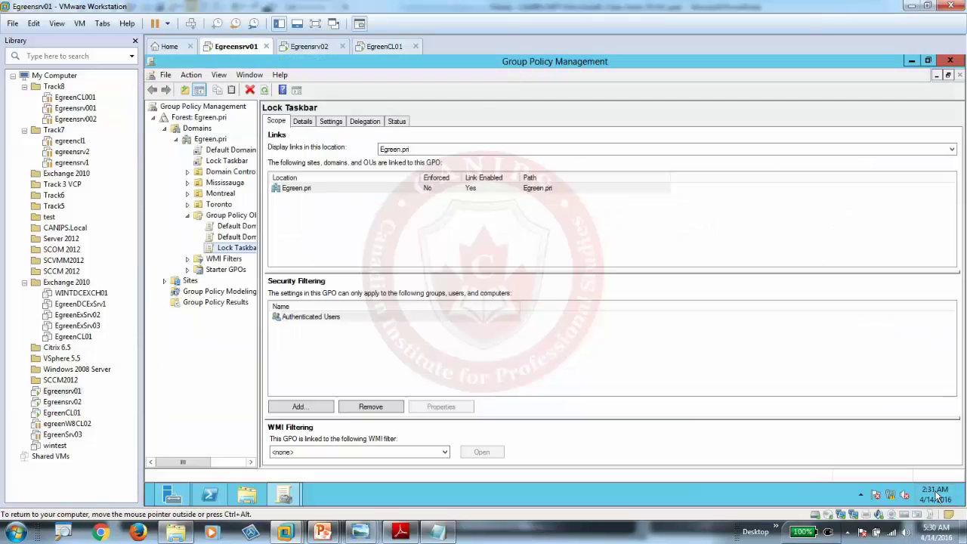
click(381, 46)
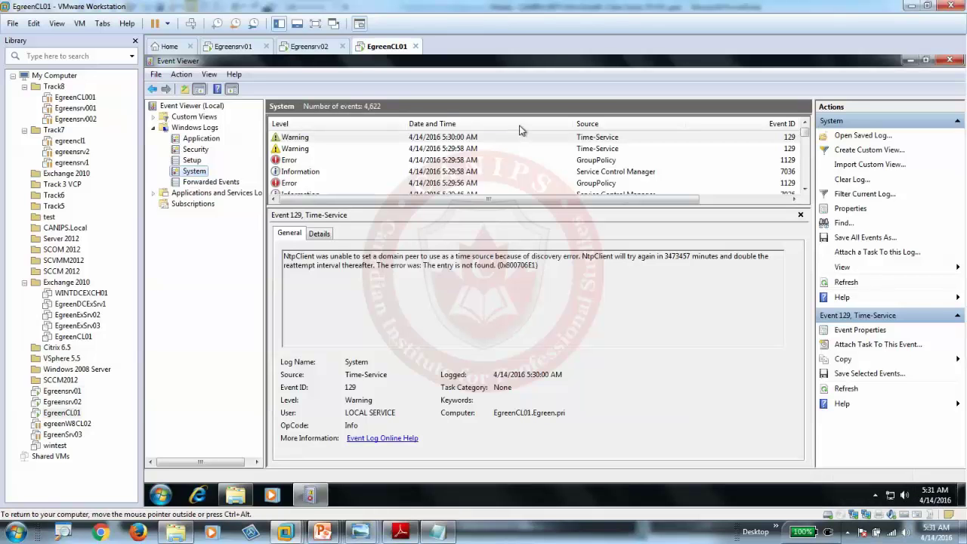
click(591, 161)
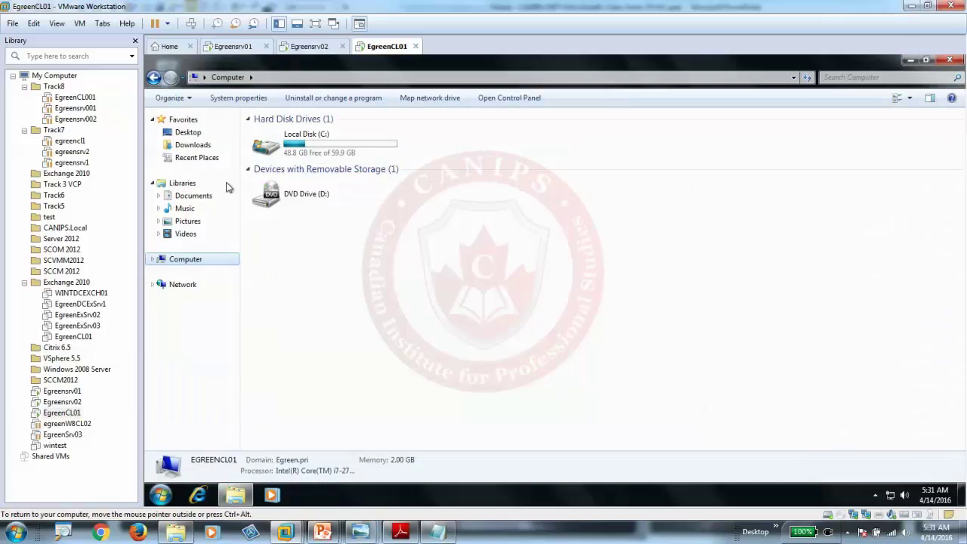
Step: Move the client from the Egreen domain into workgroup AAA
right_click(186, 261)
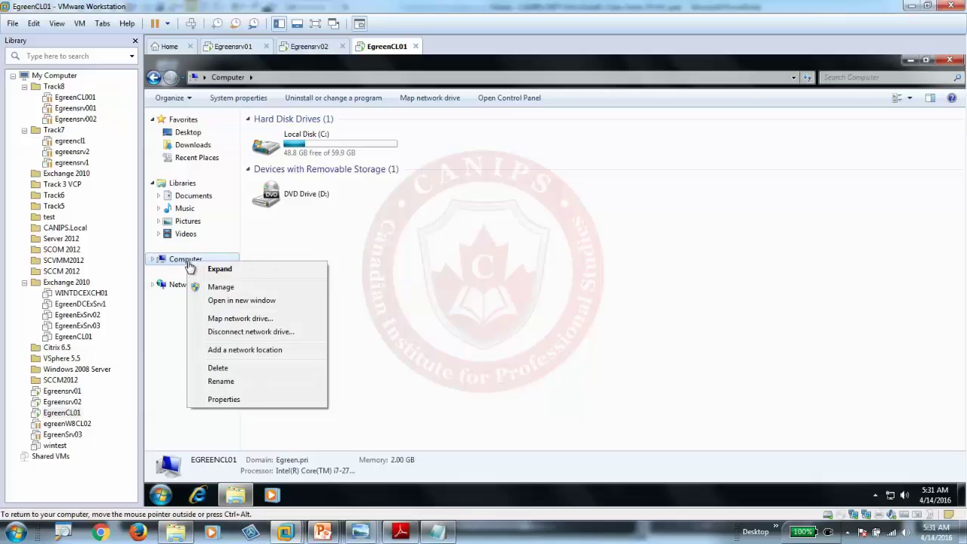
click(223, 398)
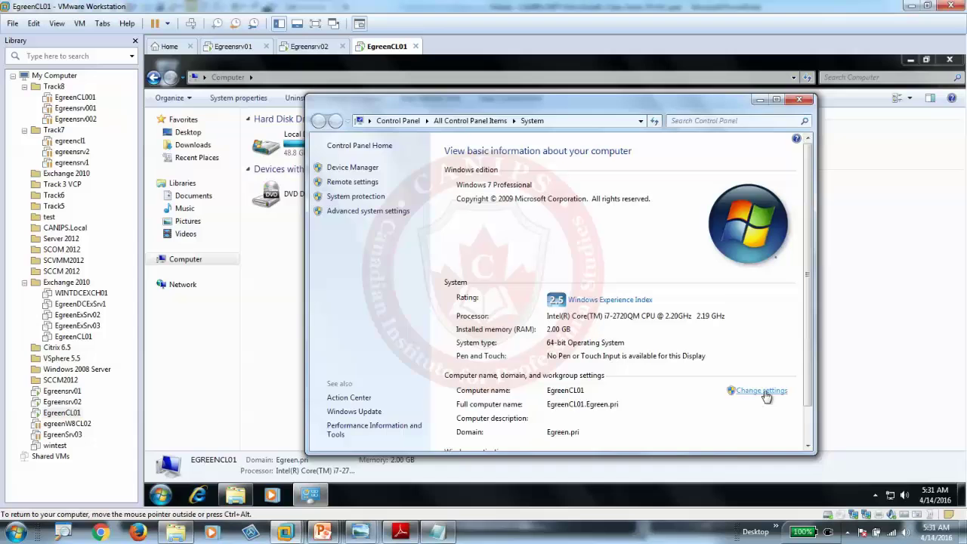
click(762, 391)
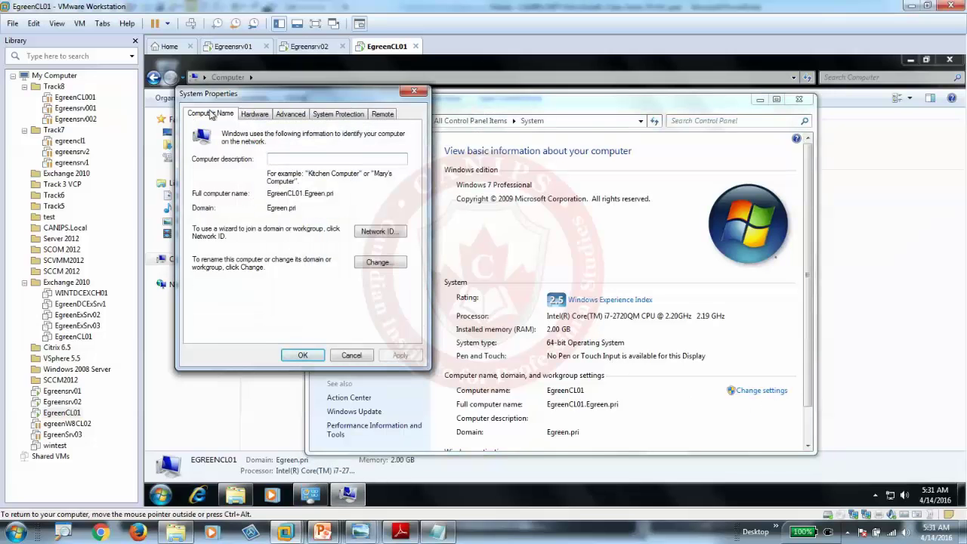
click(382, 266)
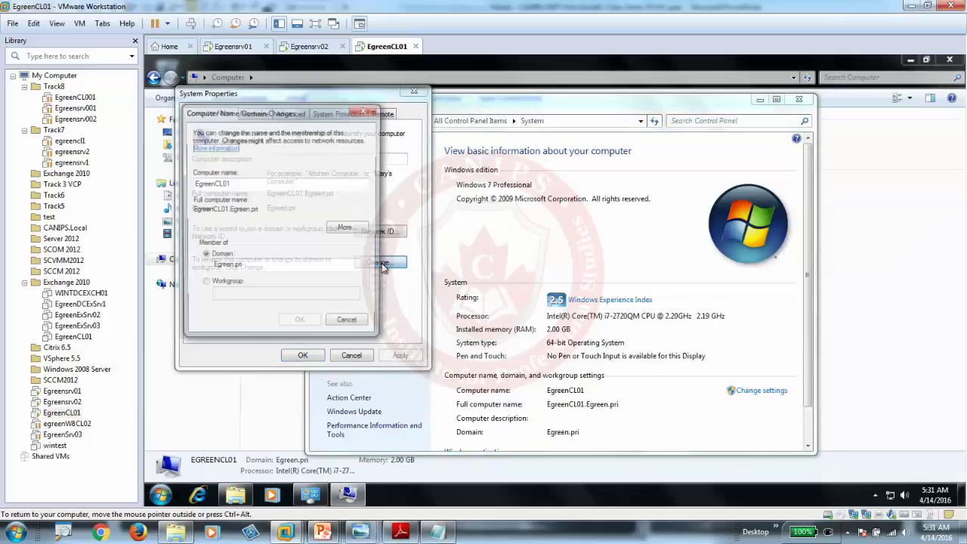
click(204, 284)
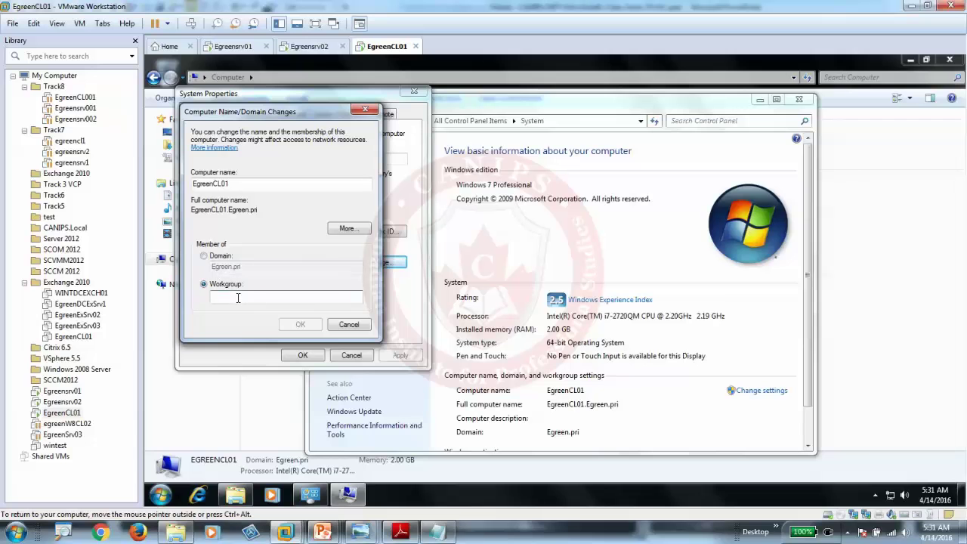
text(AAA)
click(299, 324)
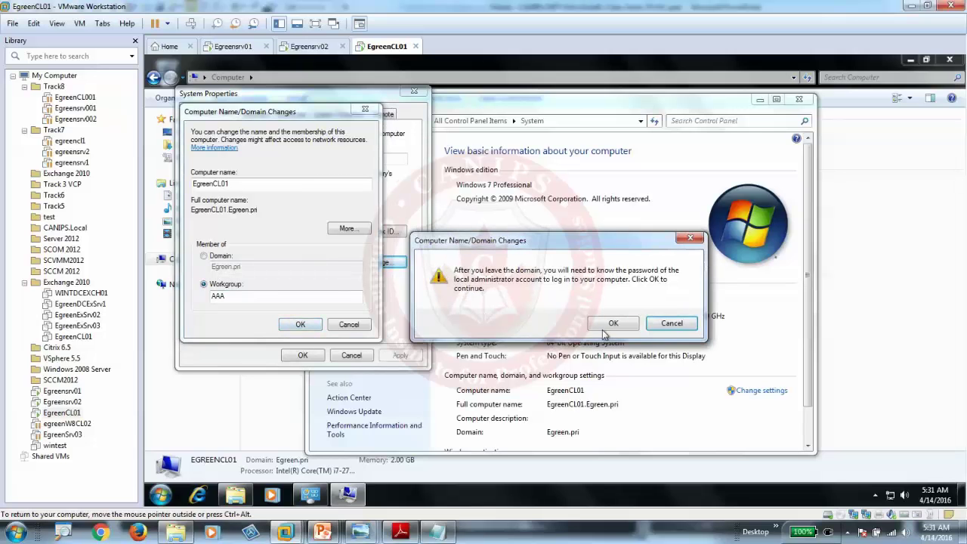
key(Return)
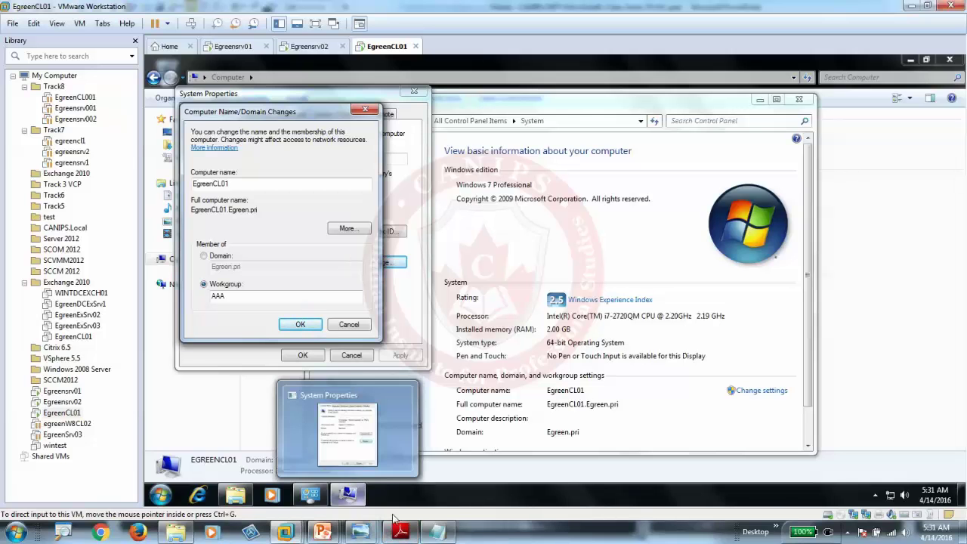
Step: Open the client's Network and Sharing Center from the tray network icon
click(847, 531)
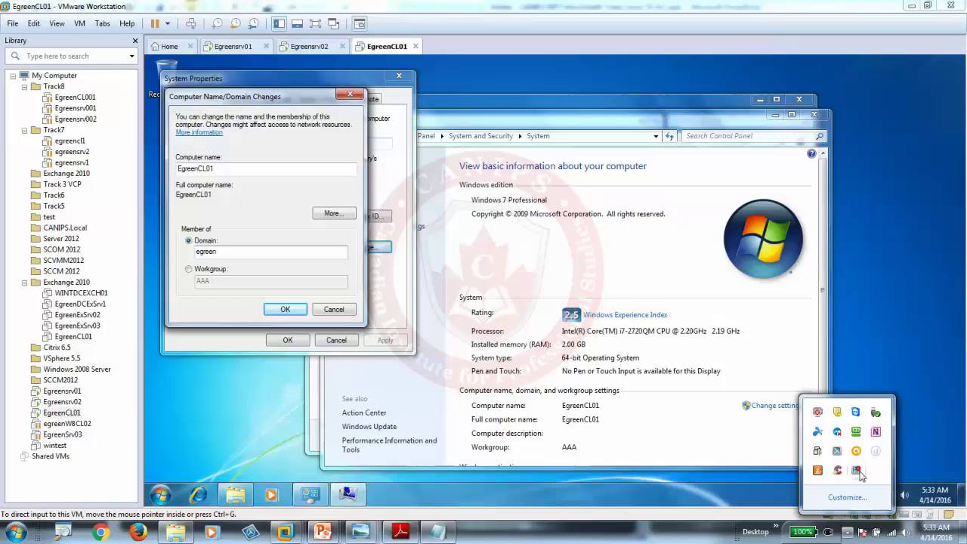
click(220, 179)
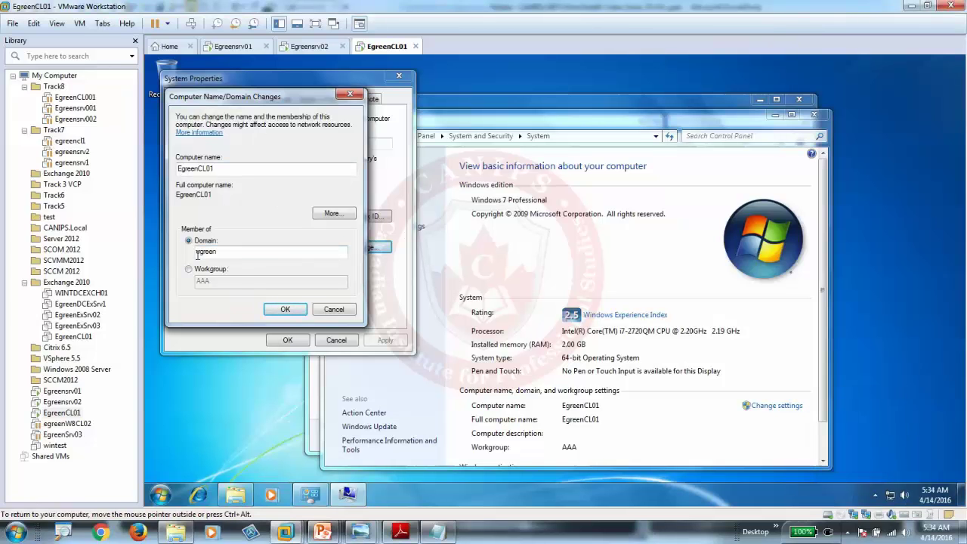
right_click(892, 499)
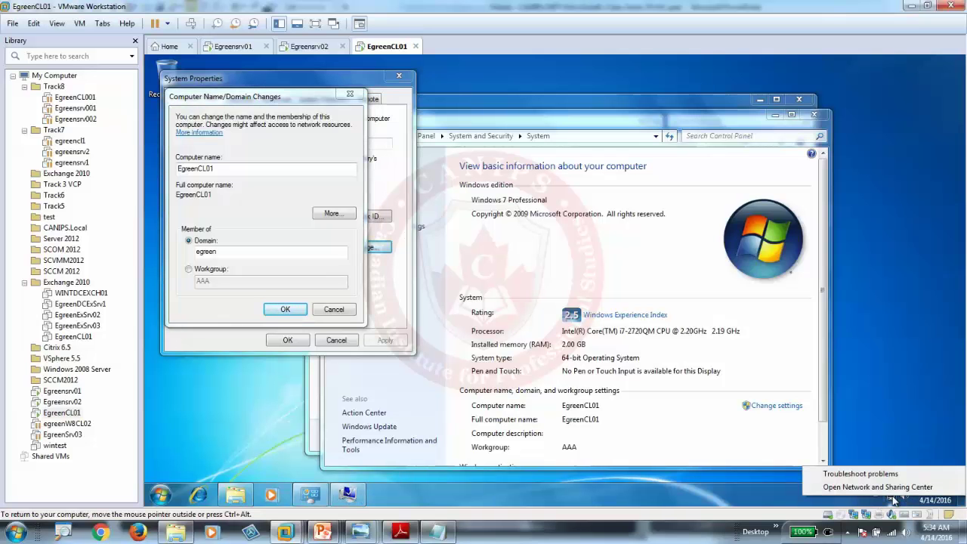
click(869, 487)
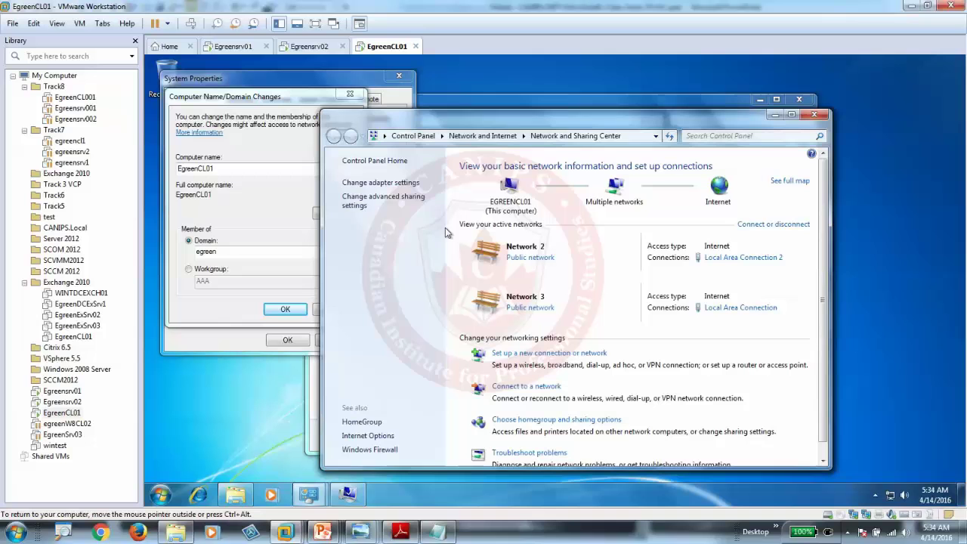
Step: Open Local Area Connection 2's IPv4 properties and select Use the following IP address
click(375, 184)
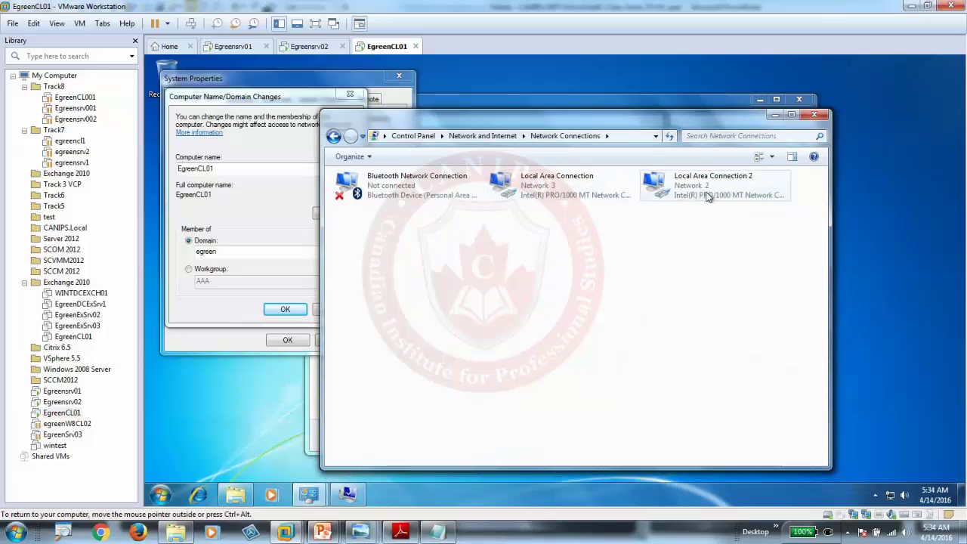
click(659, 196)
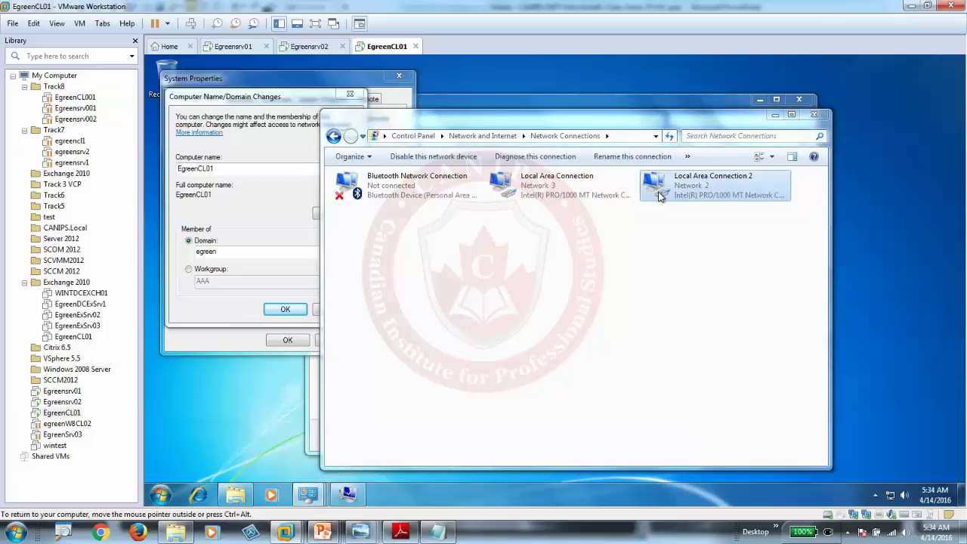
double_click(659, 197)
click(487, 374)
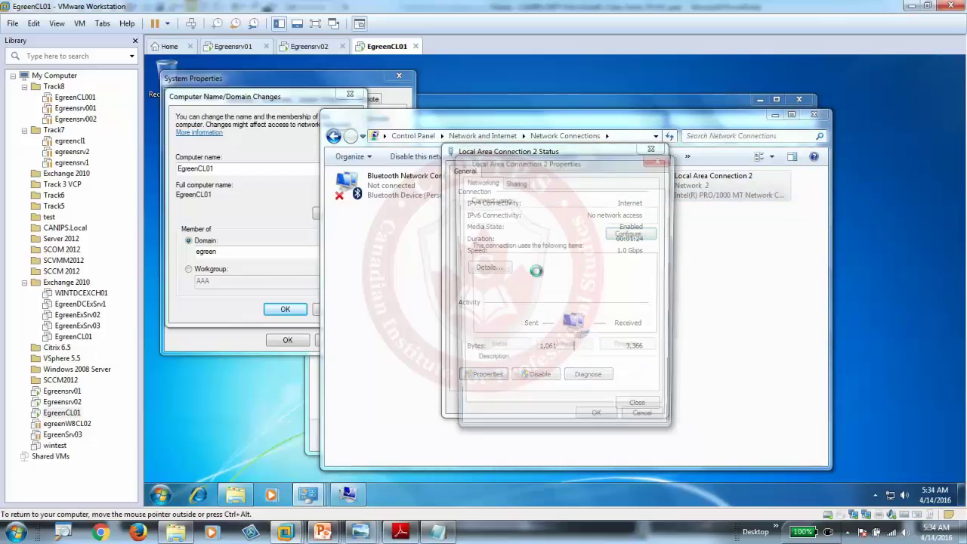
double_click(573, 302)
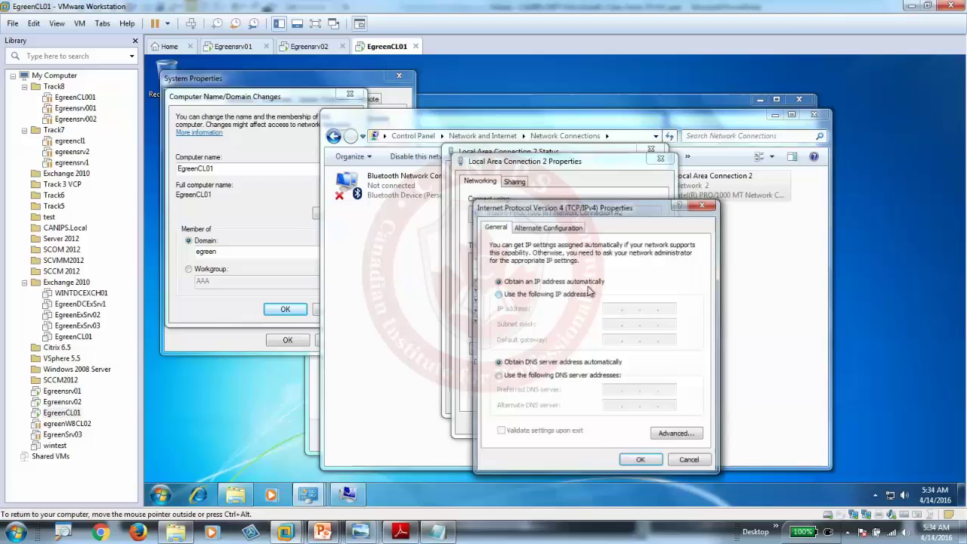
click(541, 294)
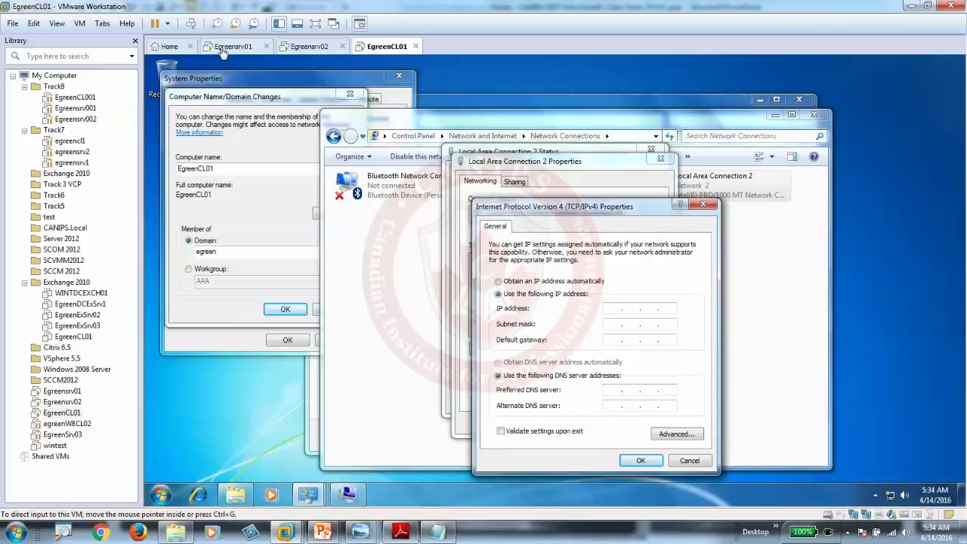
Step: Check Egreensrv01's IP addresses in Server Manager's Local Server view
click(209, 44)
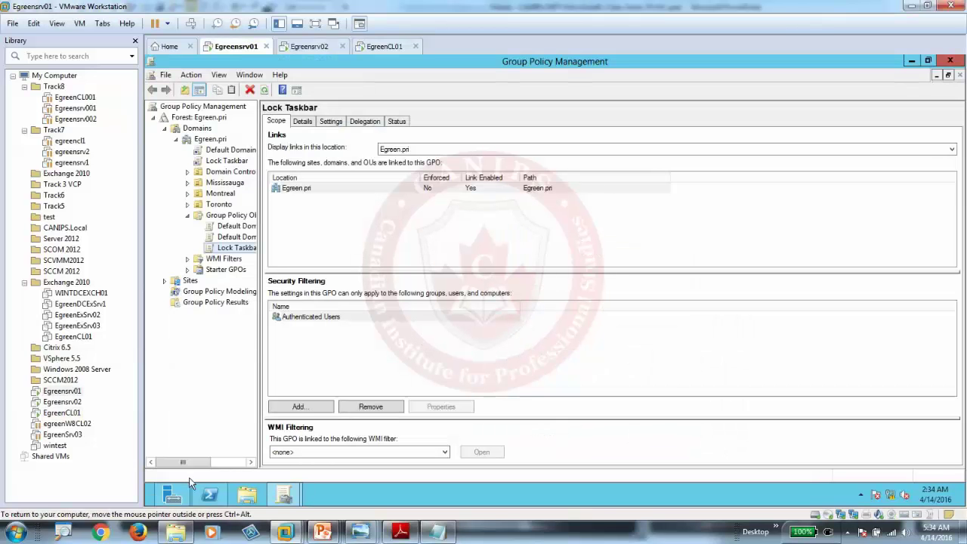
click(174, 498)
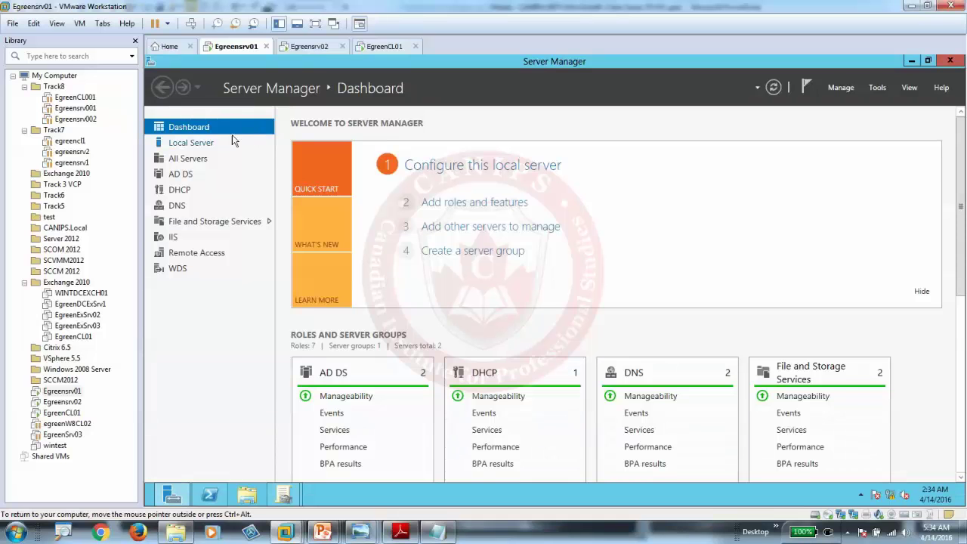
click(215, 145)
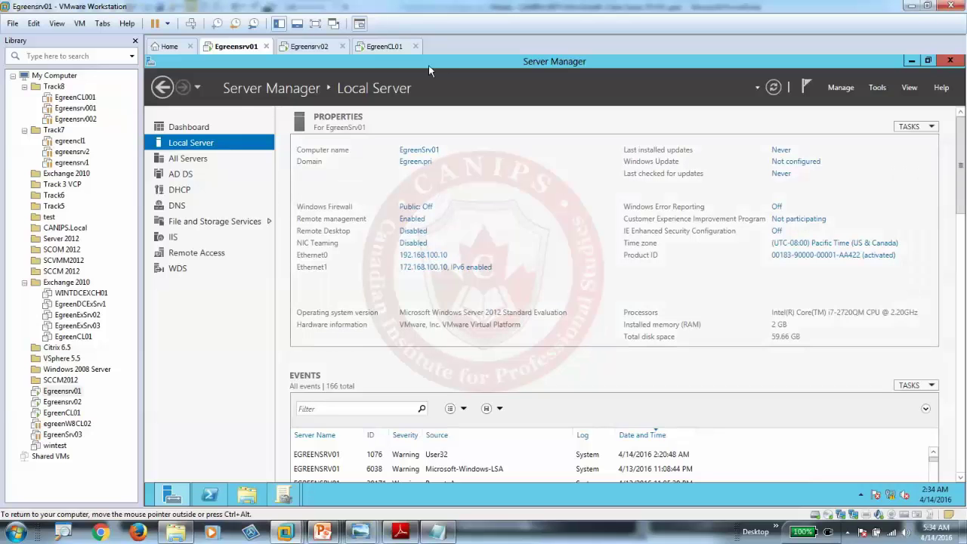
click(384, 46)
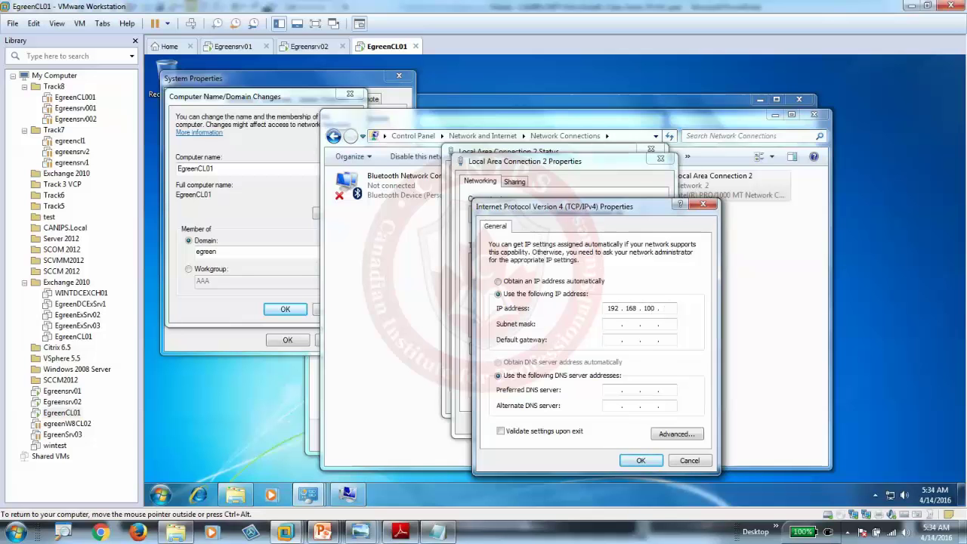
Step: Finish static IP 192.168.100.30, mask 255.255.255.0, DNS 192.168.100.10, and close the dialogs
text(30)
key(Tab)
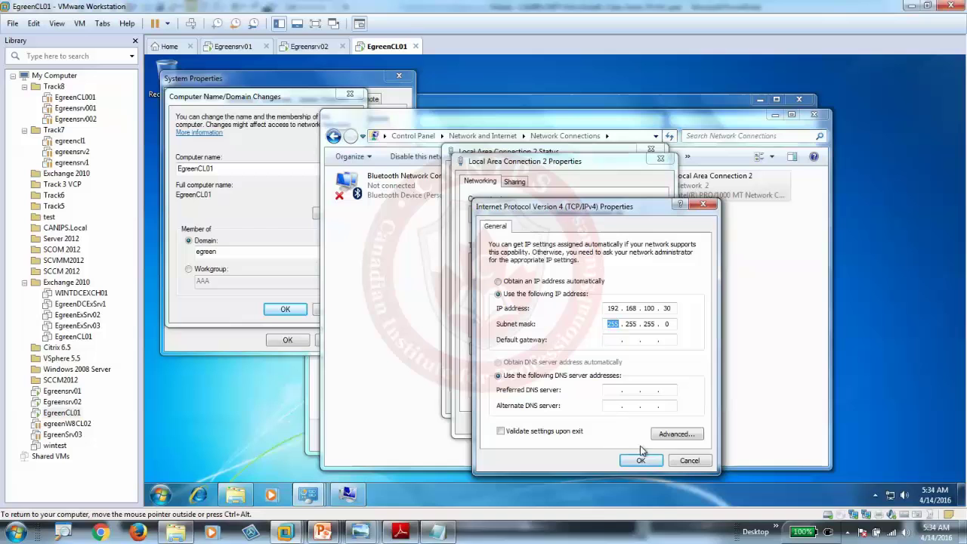
click(612, 390)
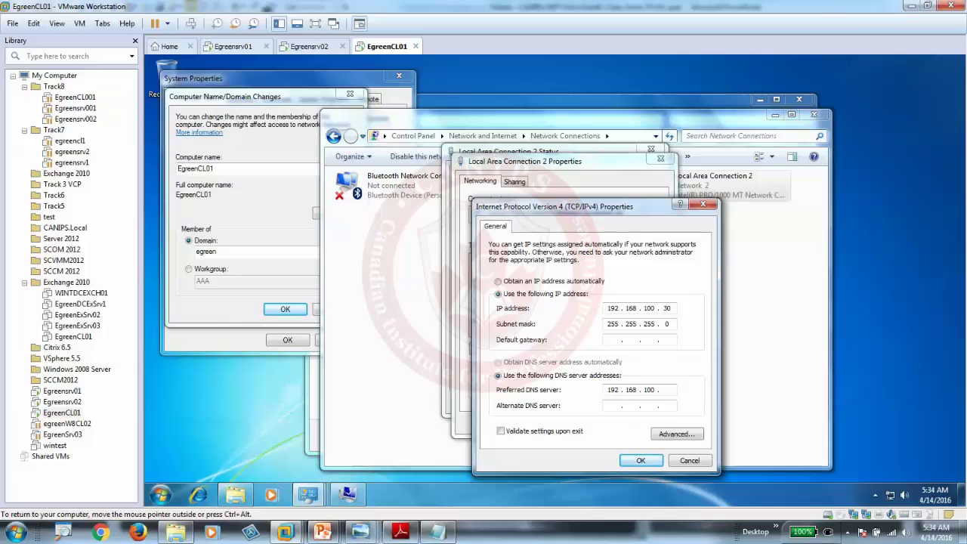
click(640, 459)
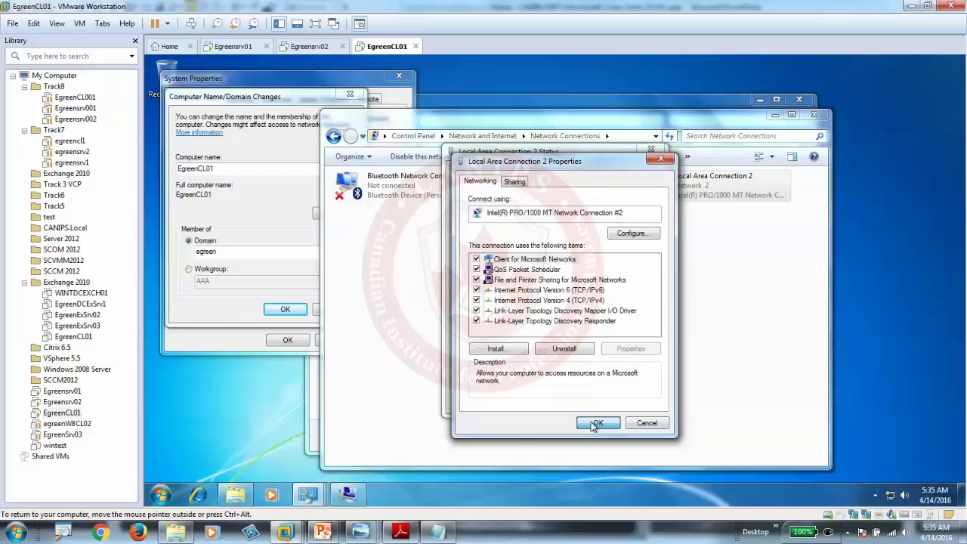
click(596, 424)
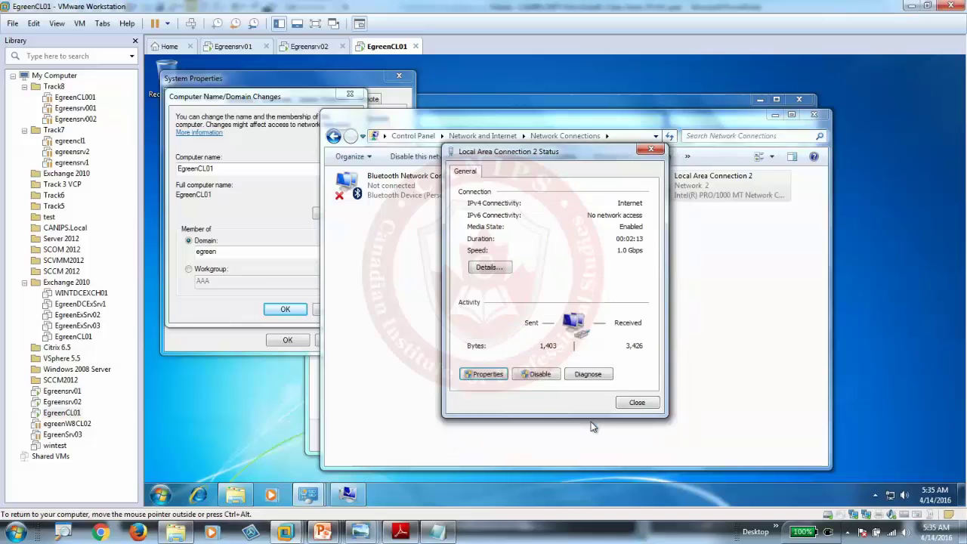
click(639, 402)
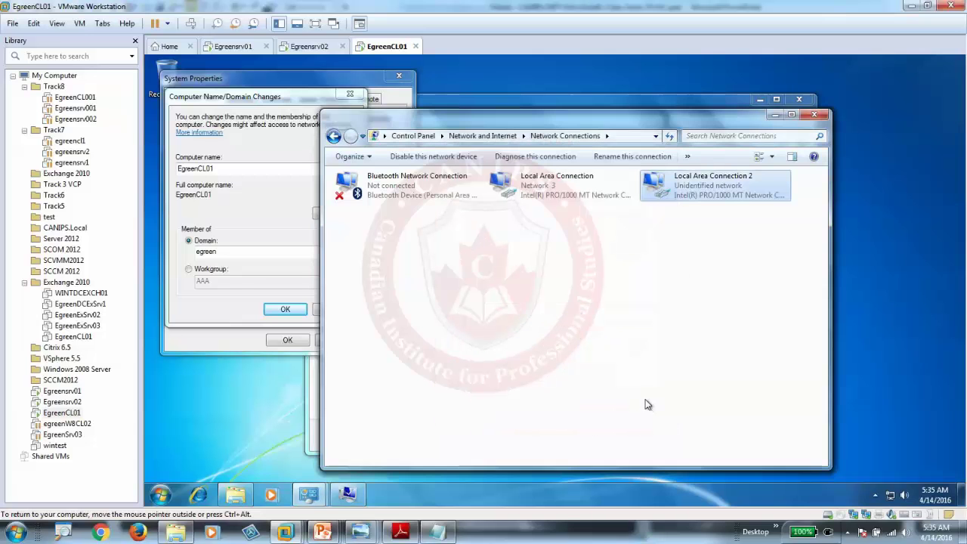
Step: Dismiss the domain-controller error and attach Network Adapter 2 to NAT instead of Bridged
click(214, 320)
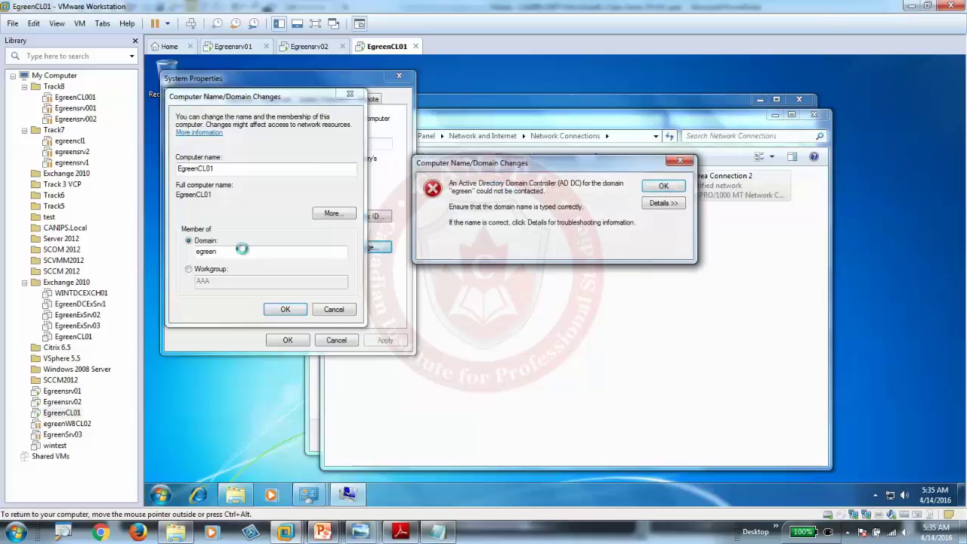
click(663, 187)
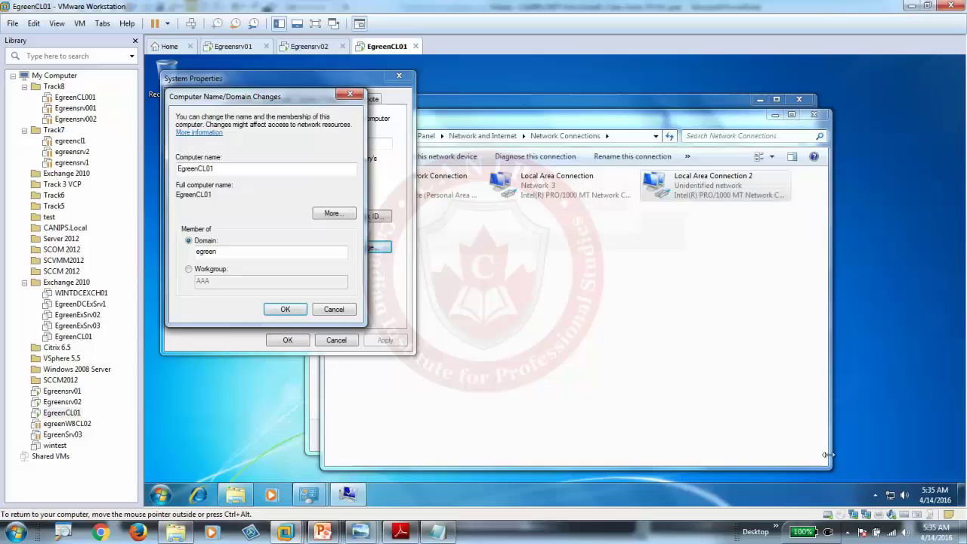
click(868, 521)
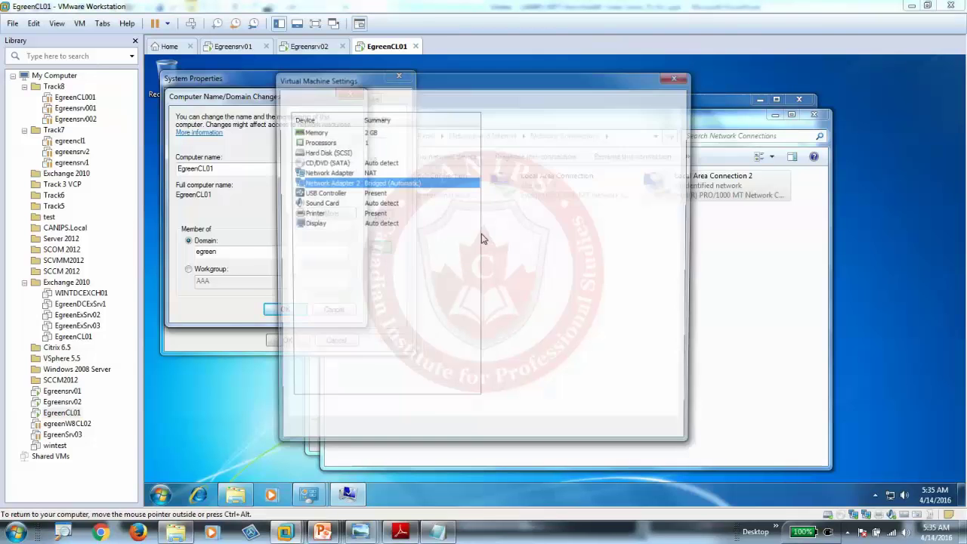
click(500, 200)
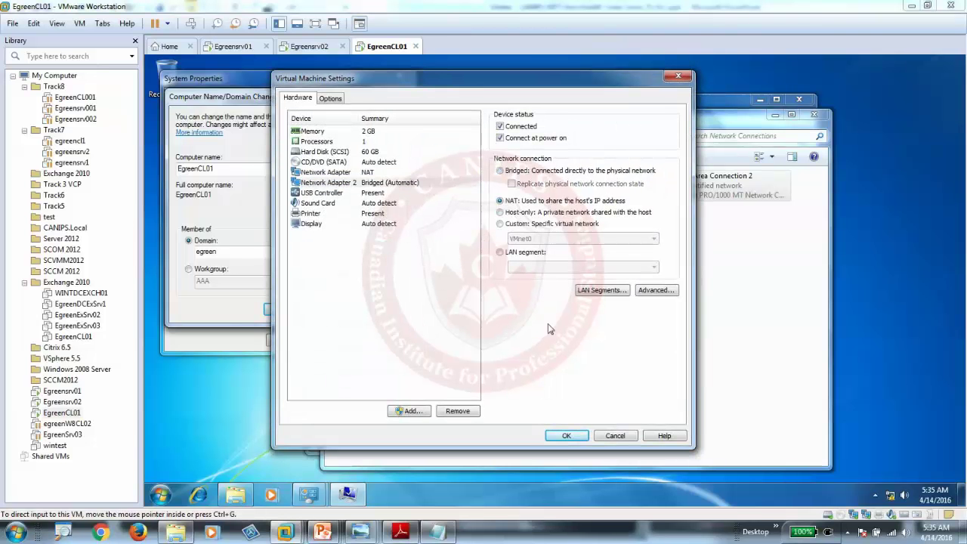
click(566, 436)
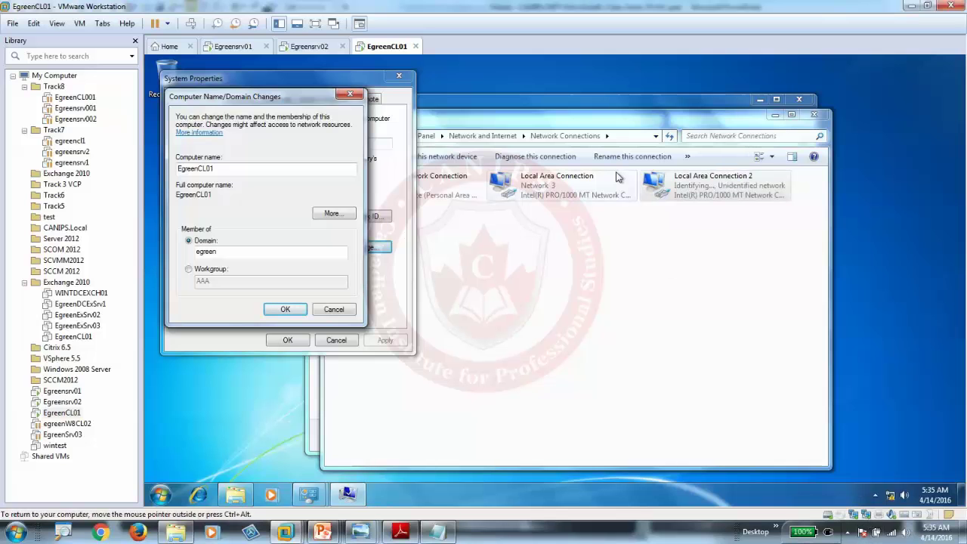
Step: Retry the egreen domain join with the administrator account; dismiss the logon failure error
click(285, 309)
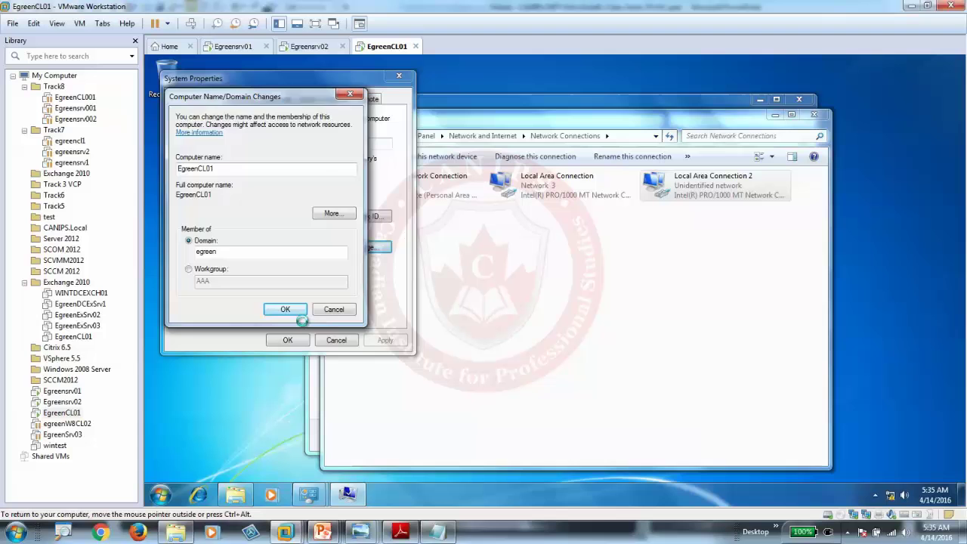
click(247, 197)
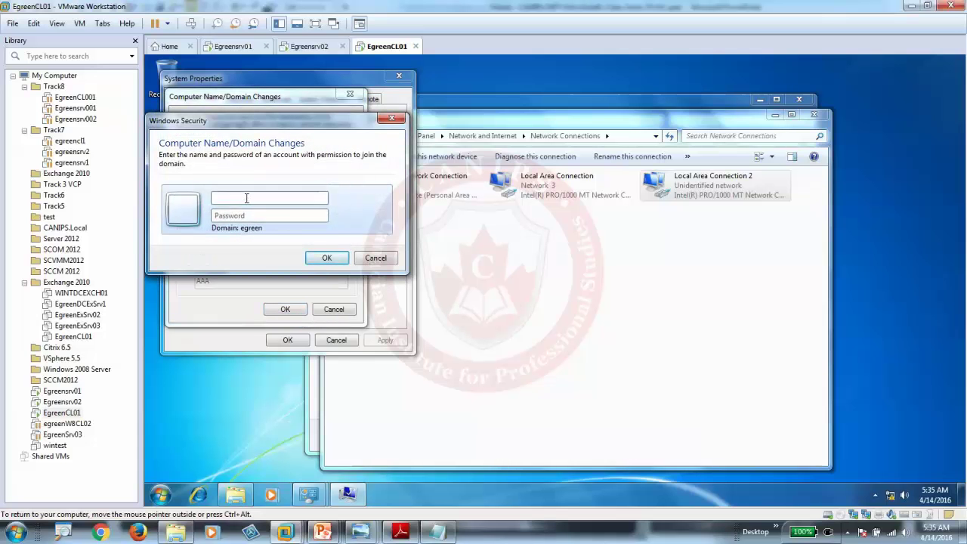
text(administrator)
key(Tab)
text(Pa)
key(Return)
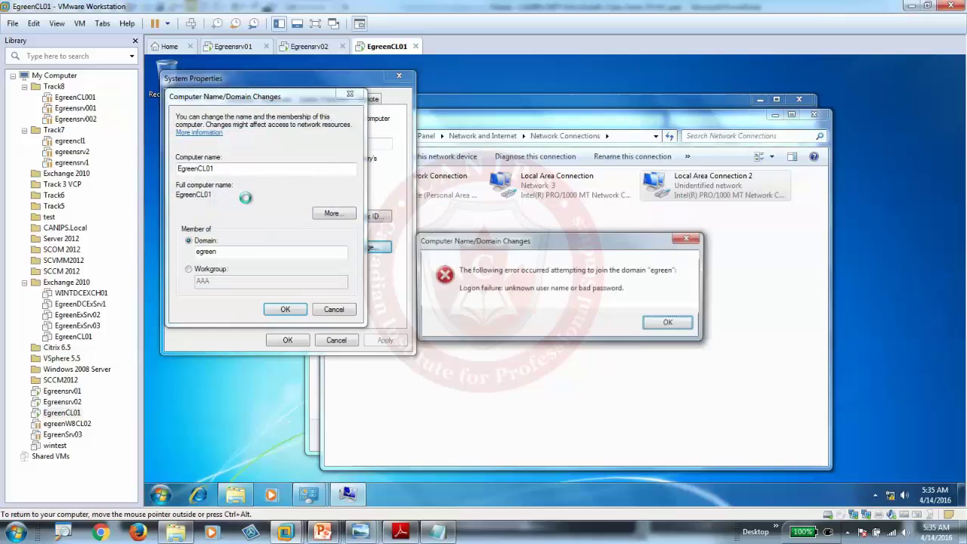
click(669, 323)
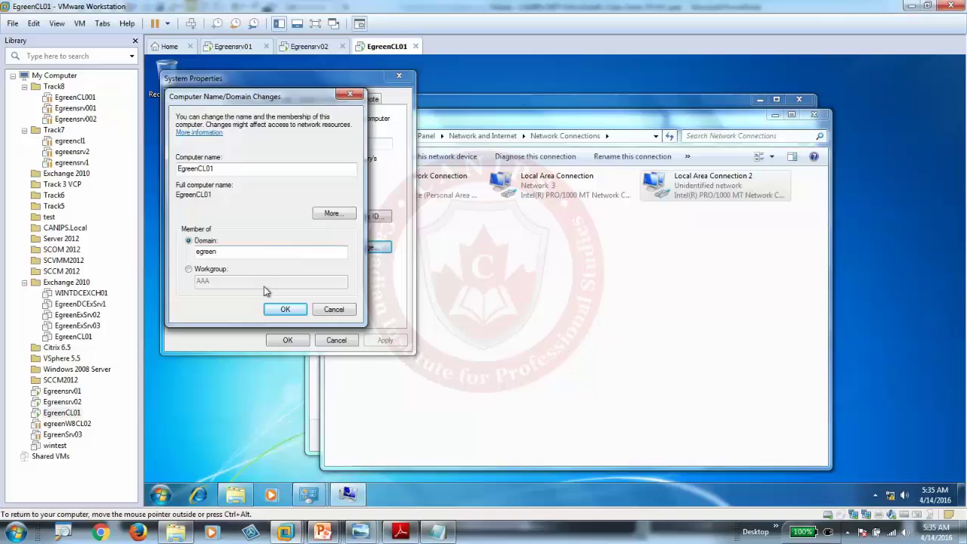
Step: Re-enter the domain administrator credentials, acknowledge the welcome and restart notices, and restart the client
click(285, 310)
text(administrator)
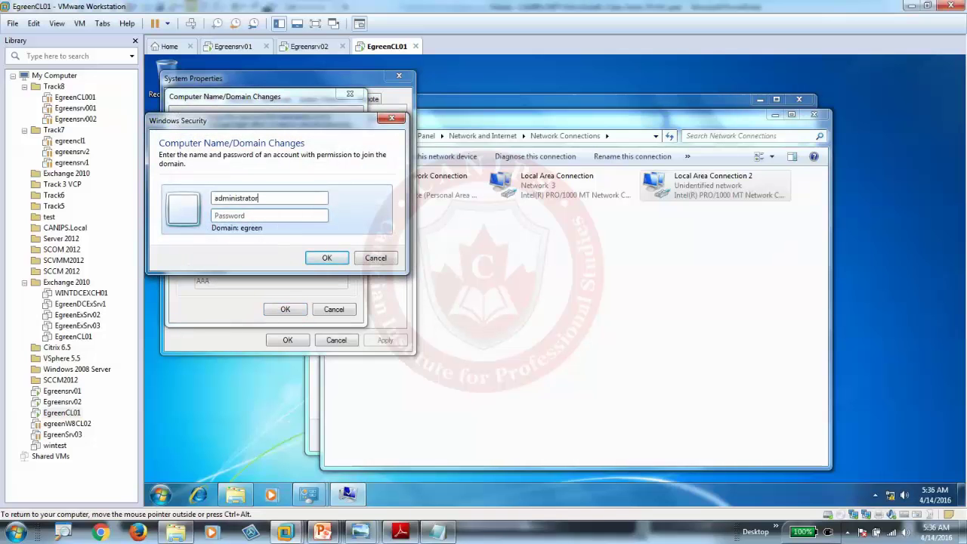
text(P)
key(Return)
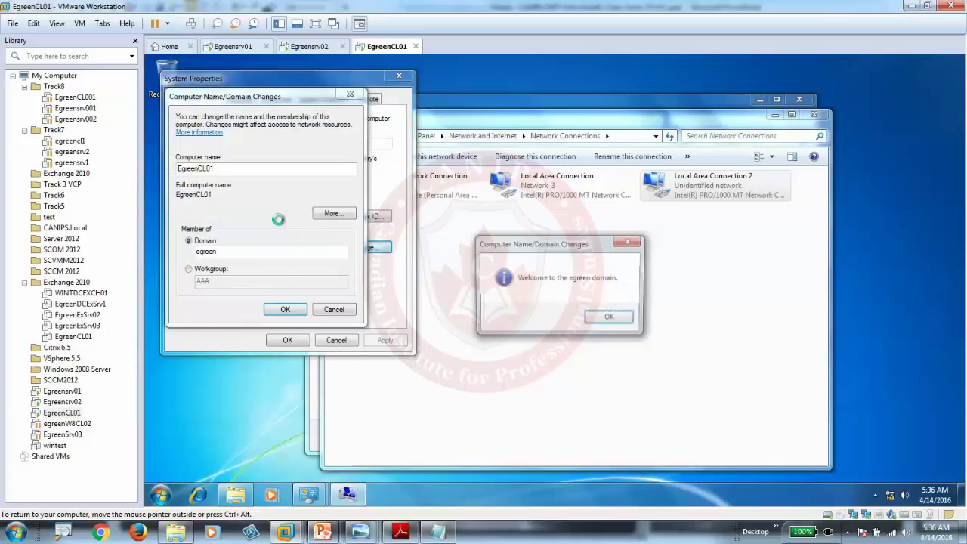
click(612, 320)
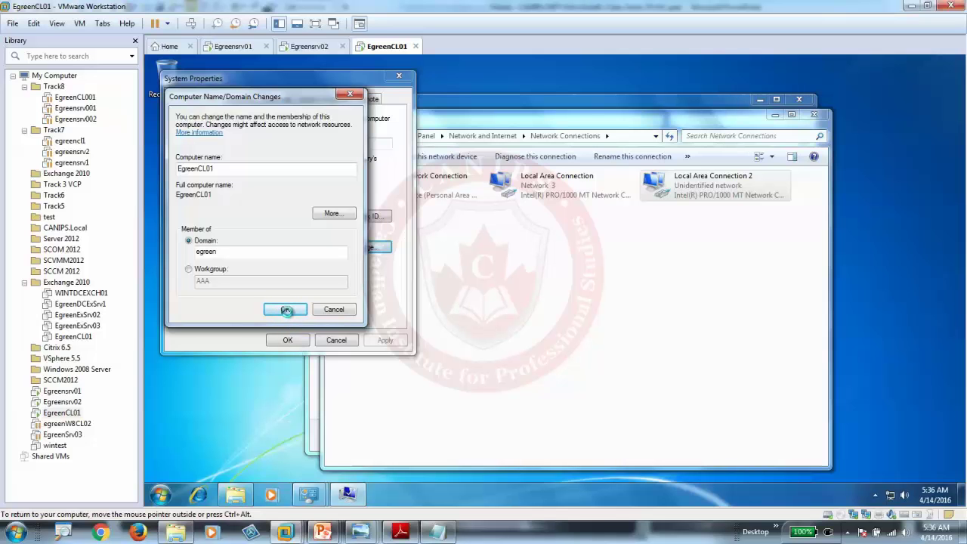
click(684, 289)
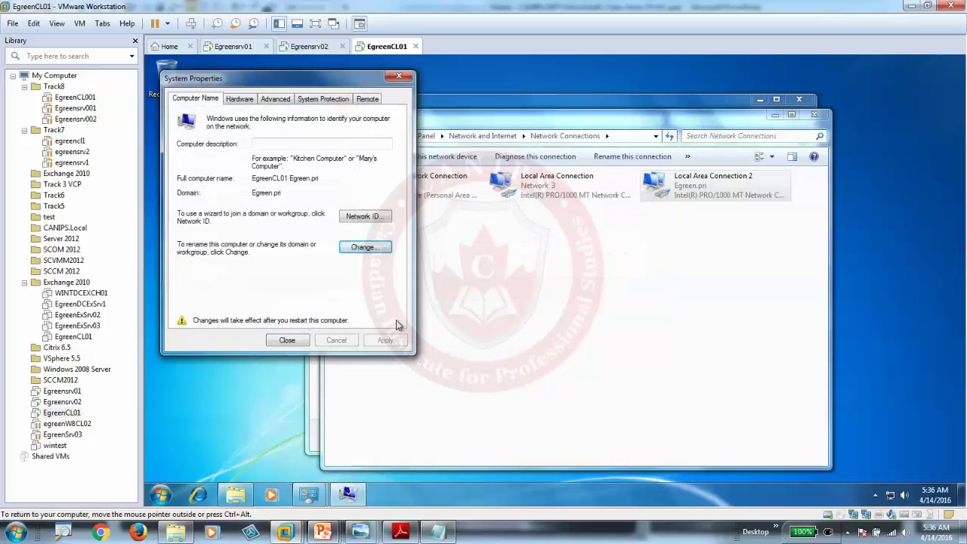
click(287, 340)
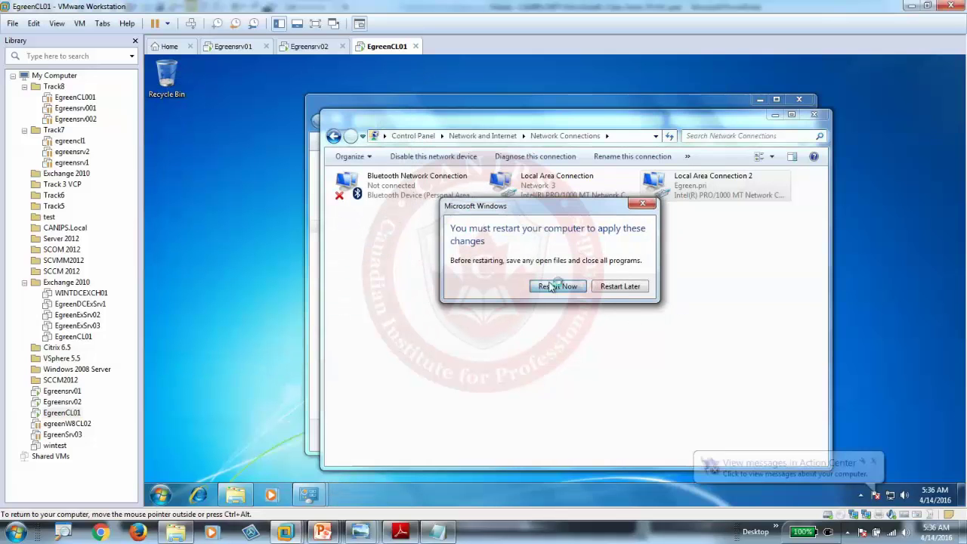
click(556, 286)
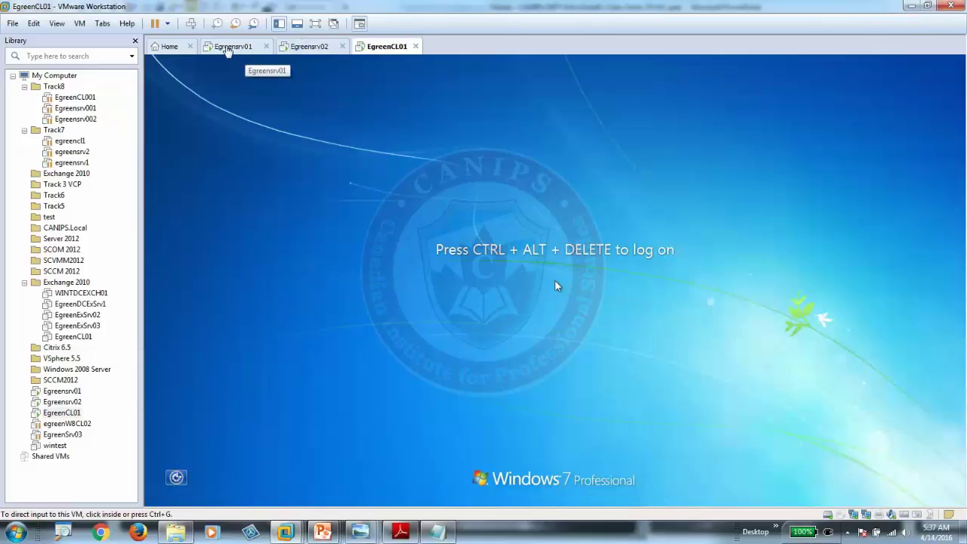
Step: Sign in to EgreenCL01 as Other User egreen\administrator with the domain password
click(191, 23)
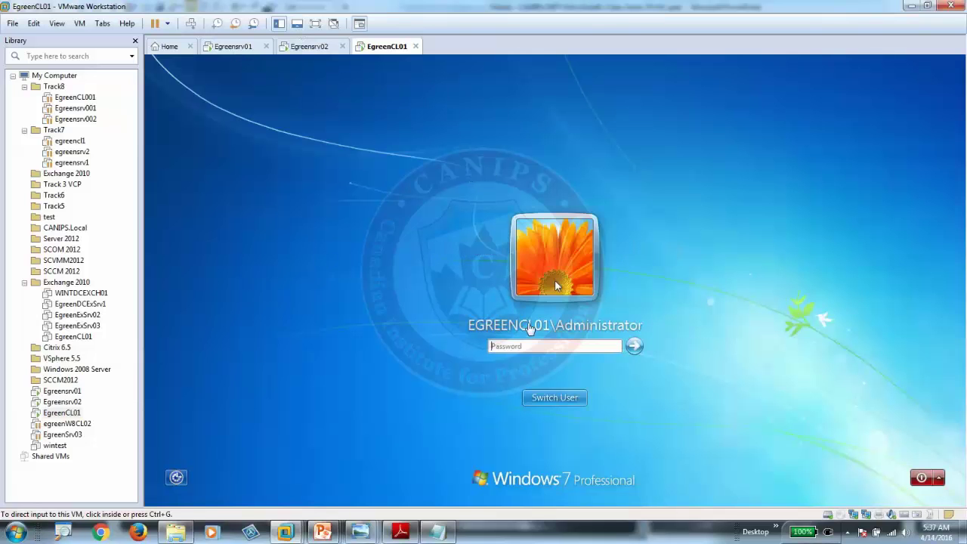
click(547, 399)
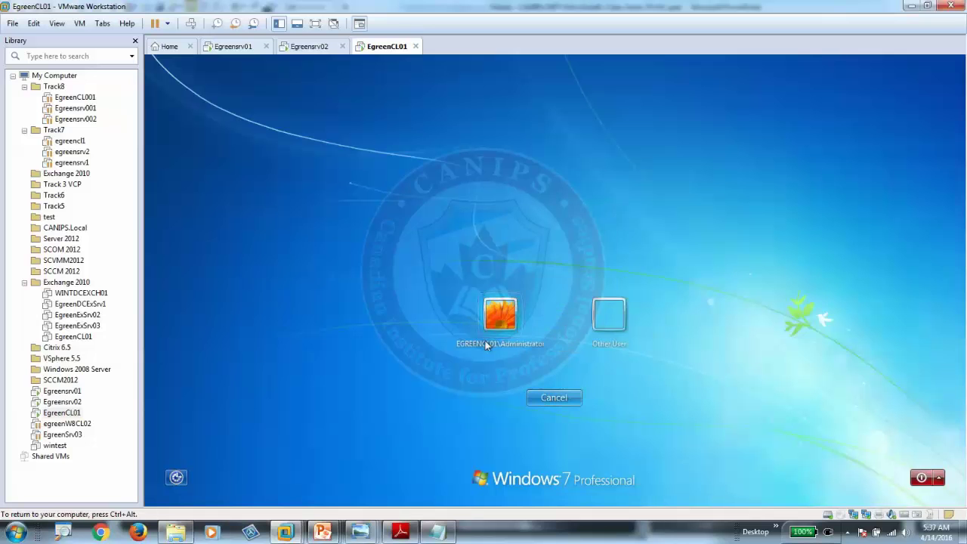
click(604, 321)
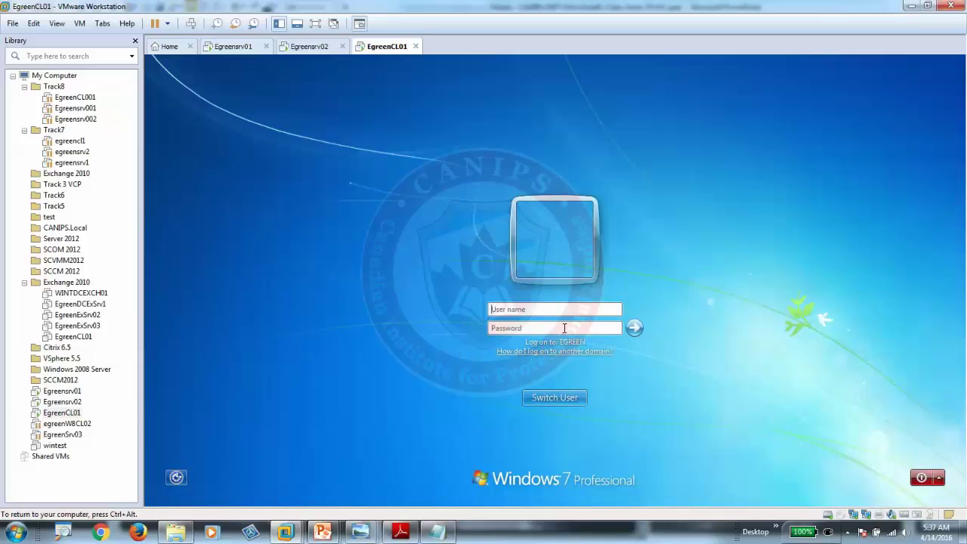
text(egreen\adPa)
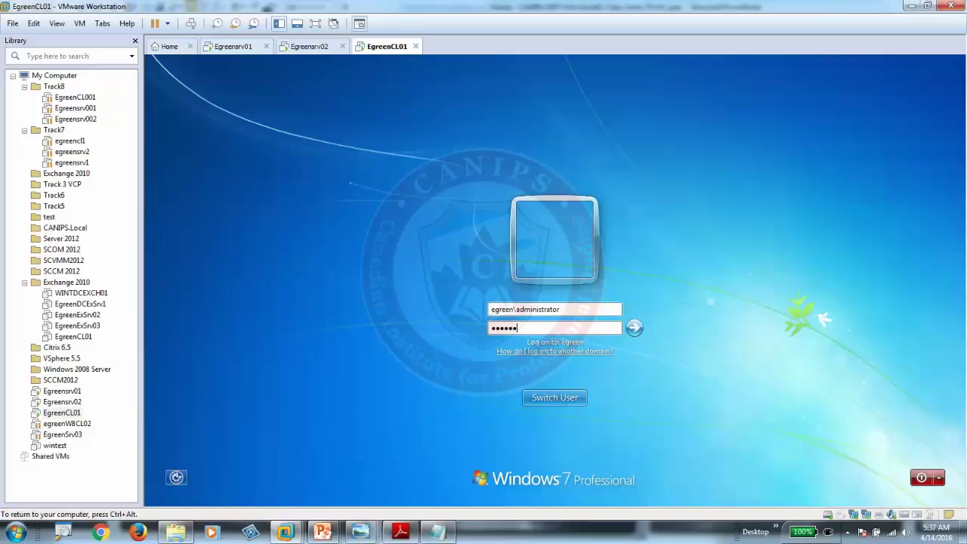
key(Return)
key(Return)
text(Pa$$w0rd)
key(Return)
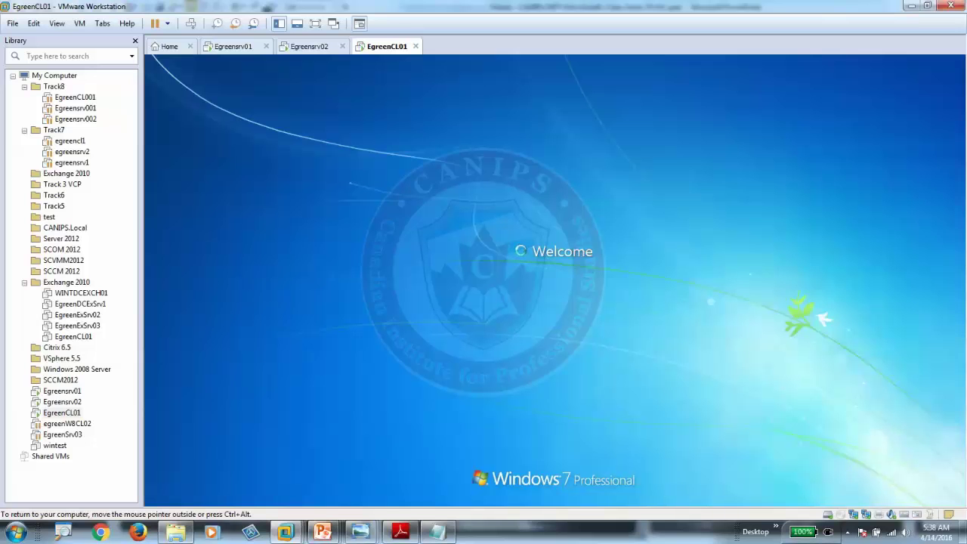
key(ctrl+alt)
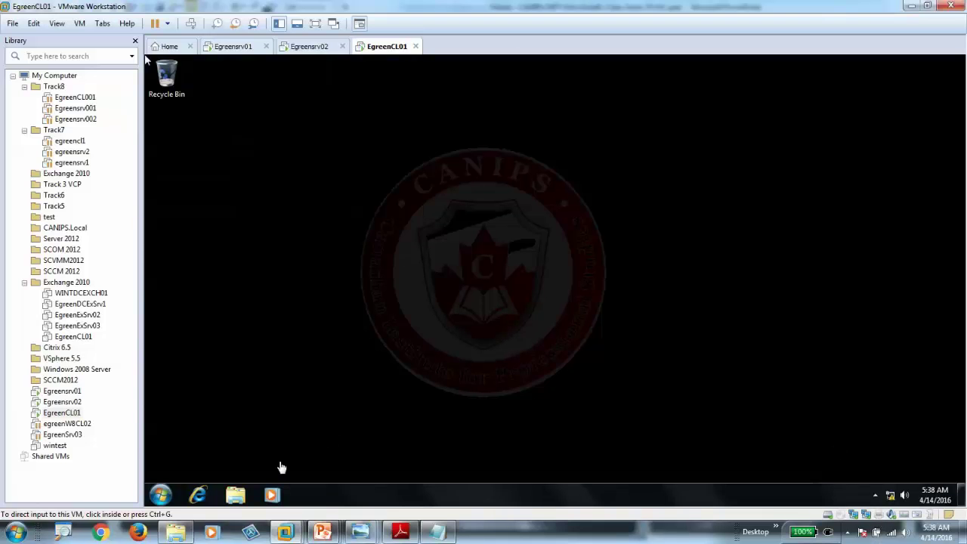
Step: Open the client's mapped Q: drive showing Reports and FinancialReports, then return to Egreensrv01
click(235, 495)
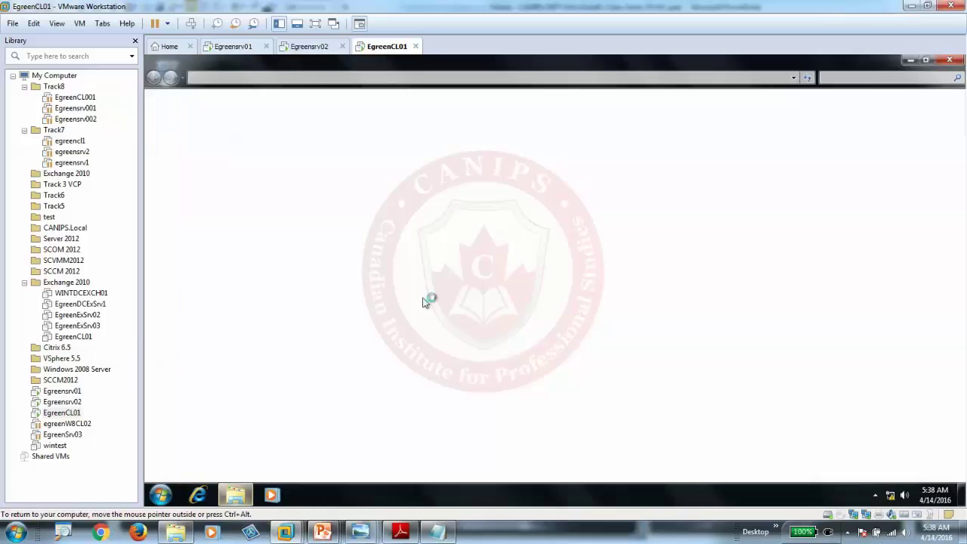
click(186, 259)
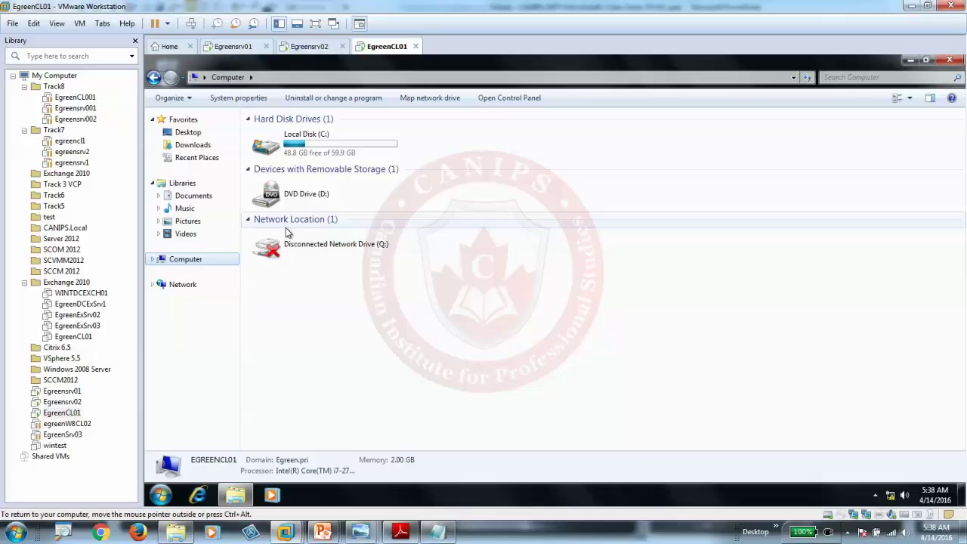
double_click(290, 245)
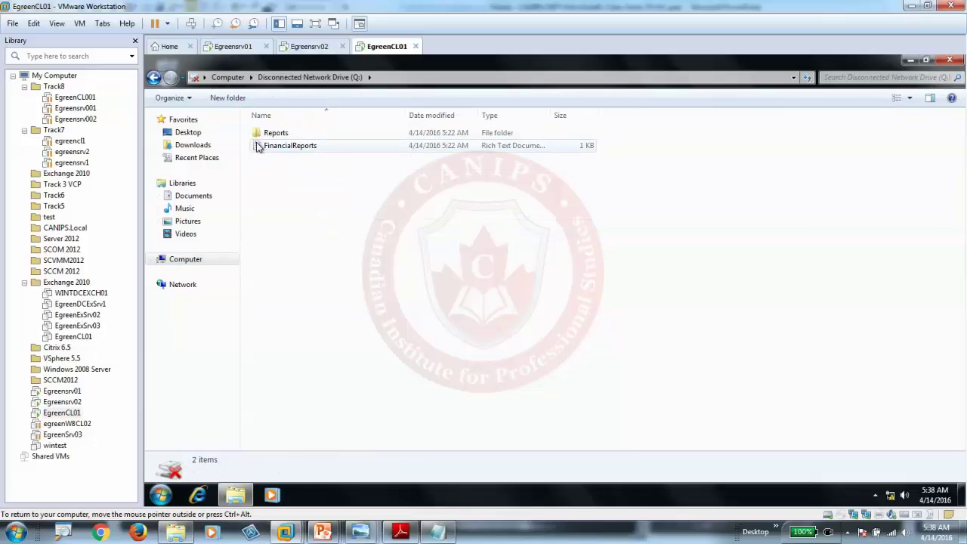
click(213, 45)
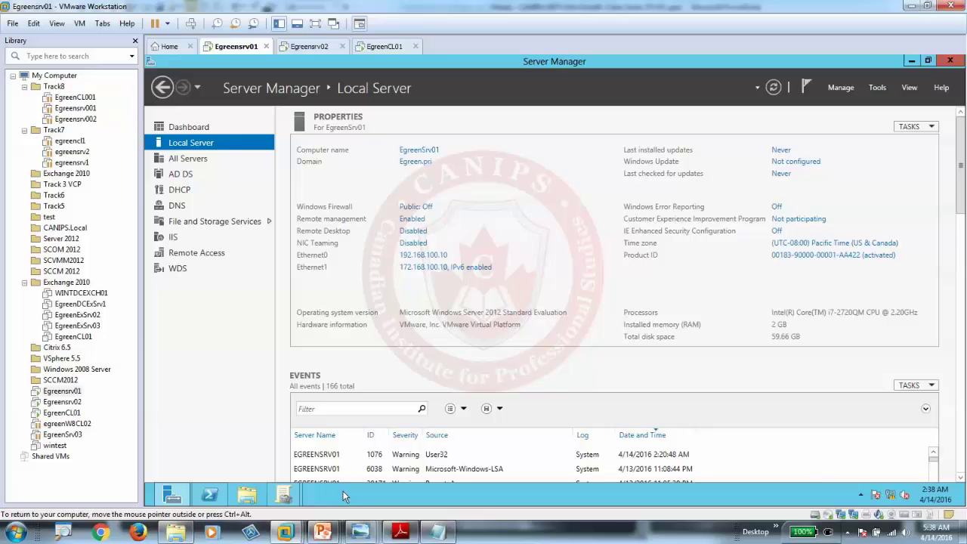
click(846, 533)
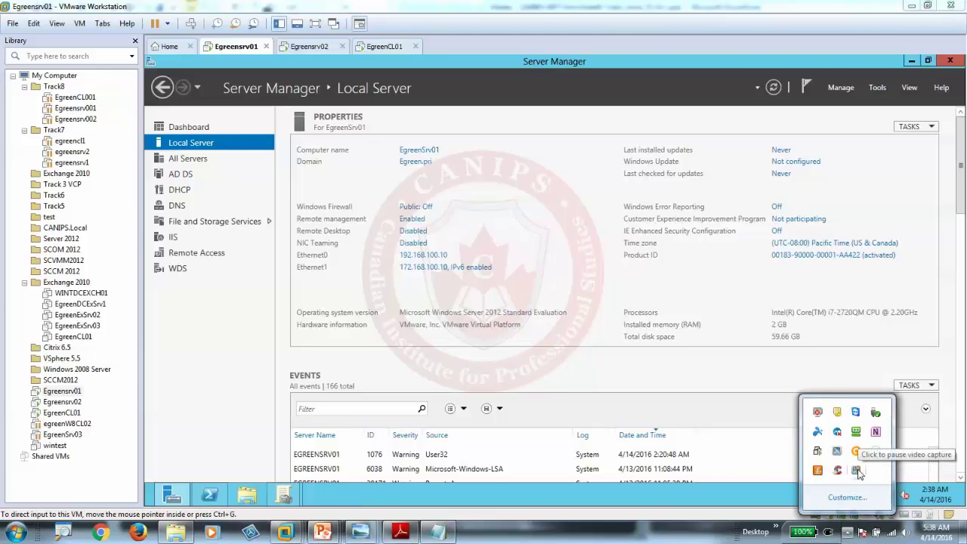